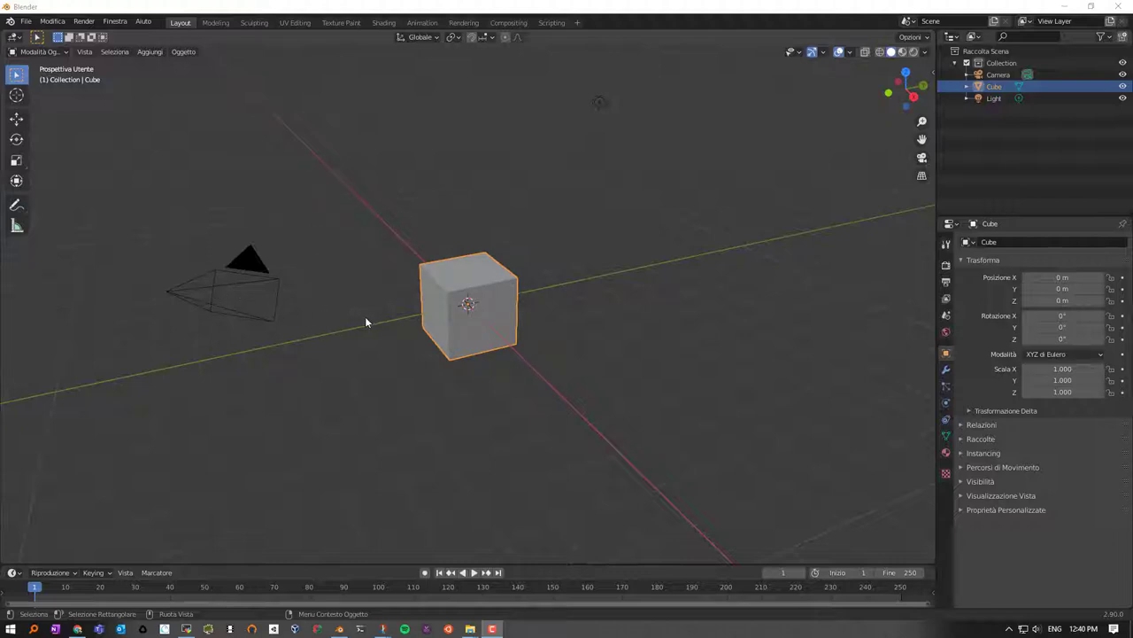
# Step: Open the Sculpting workspace and widen the left toolbar so brush names are visible
pyautogui.scroll(2, 365, 316)
pyautogui.scroll(2, 366, 316)
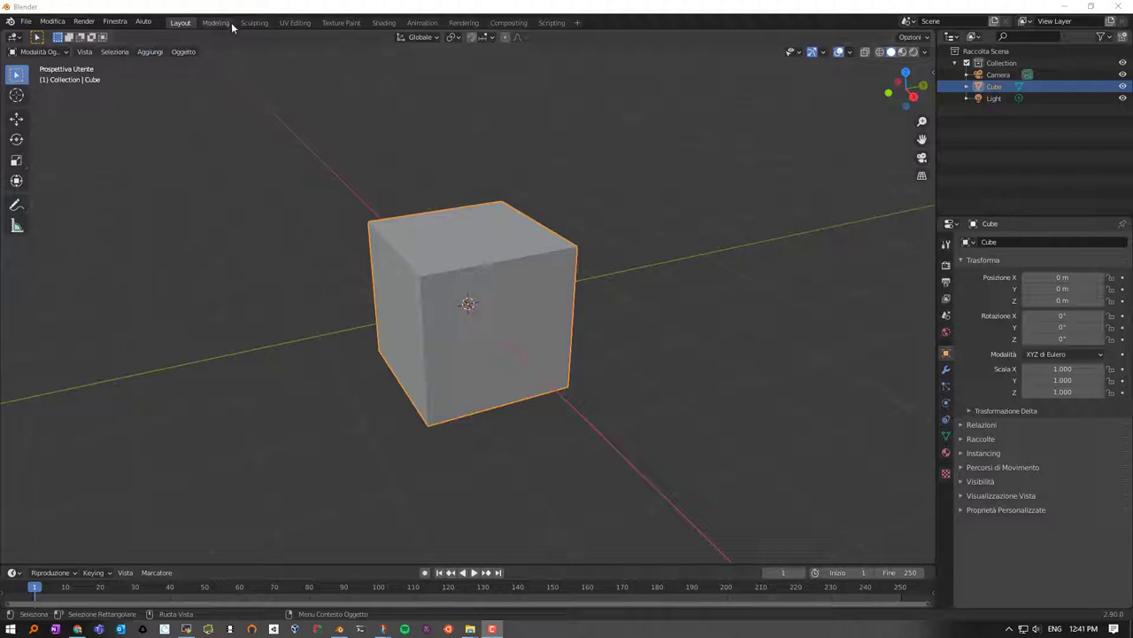
pyautogui.click(255, 22)
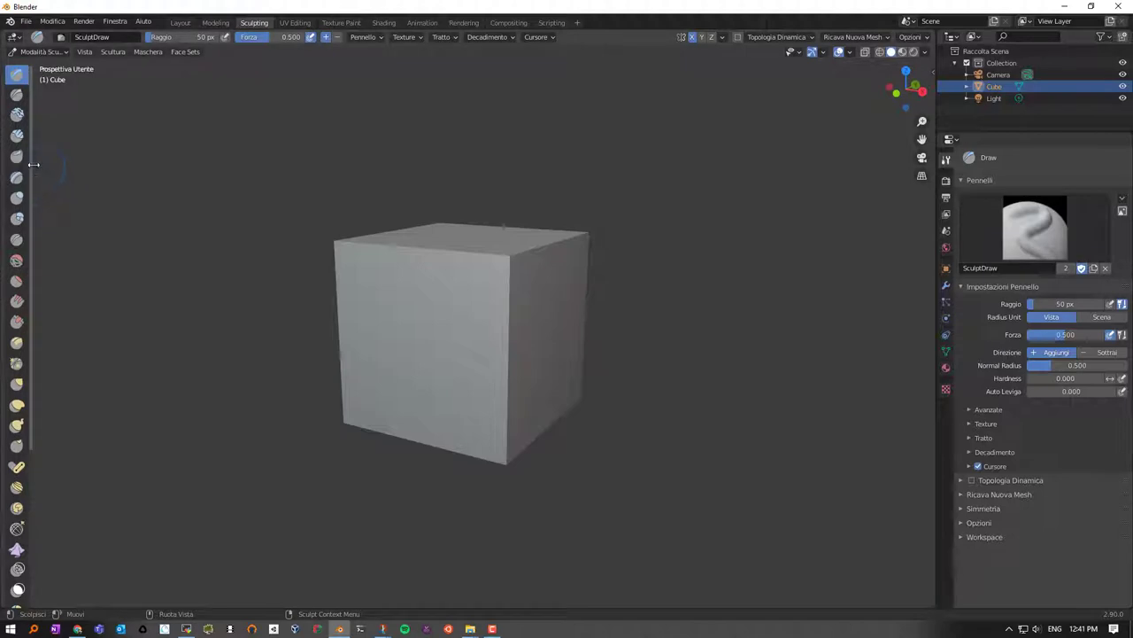
pyautogui.moveTo(33, 165); pyautogui.dragTo(125, 162)
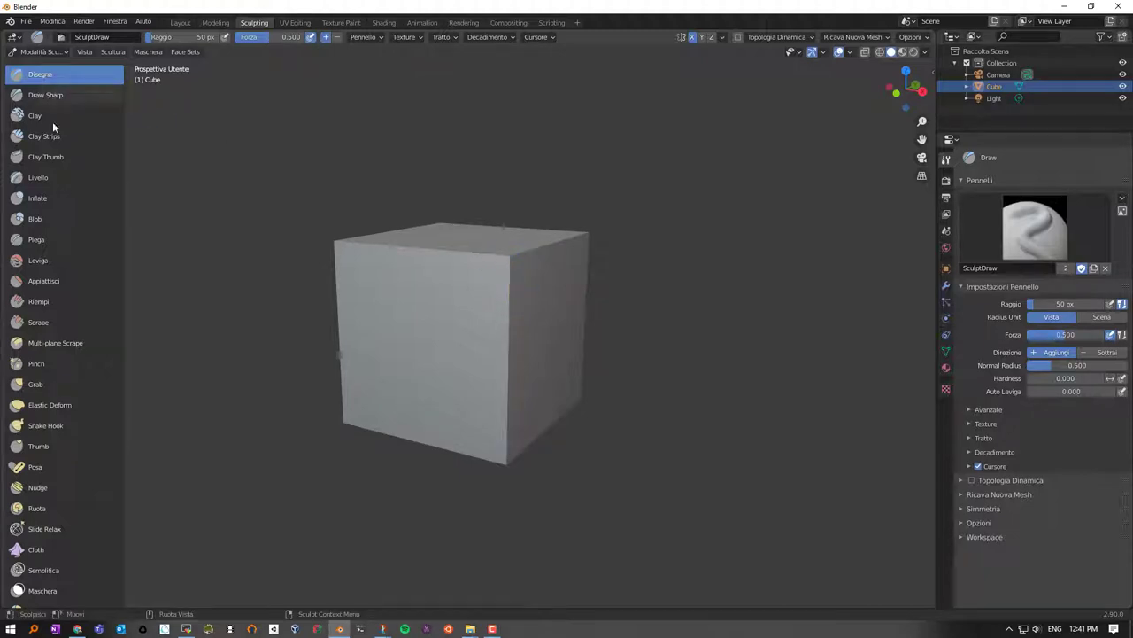
# Step: Select the Draw Sharp brush and score a thin groove across the cube's front face
pyautogui.click(55, 94)
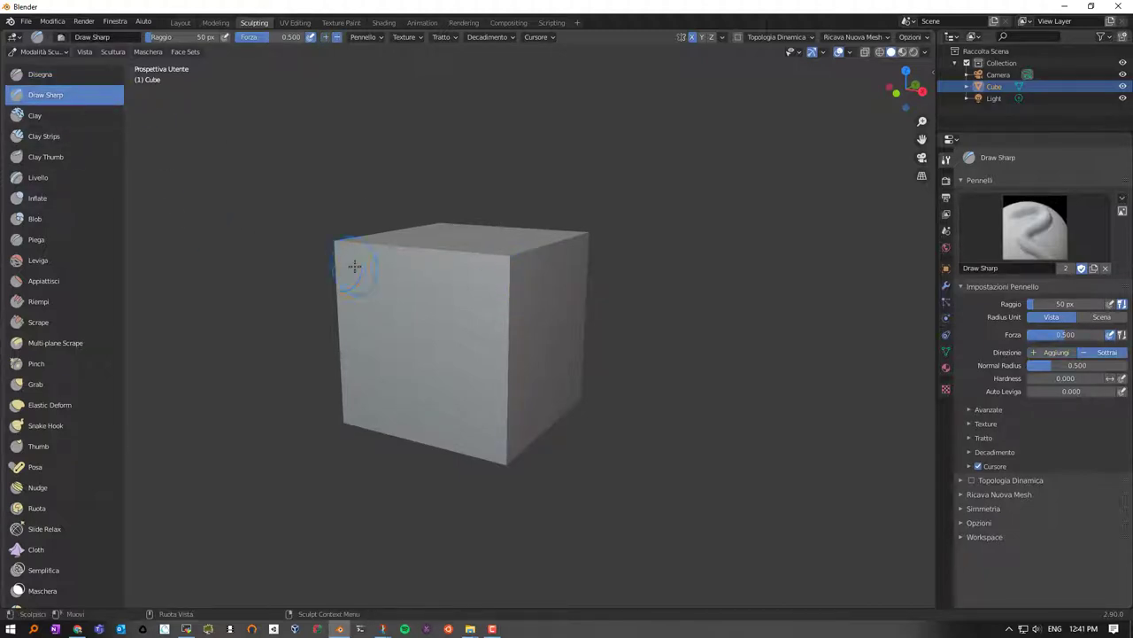
pyautogui.moveTo(584, 298); pyautogui.dragTo(466, 306, button='middle')
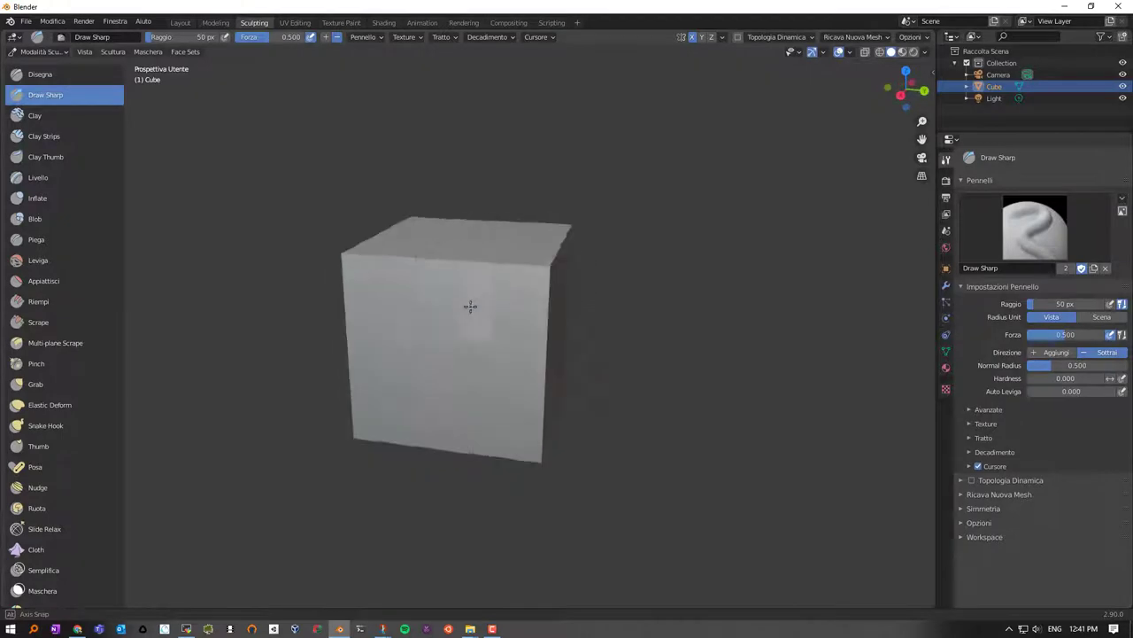
pyautogui.moveTo(380, 321); pyautogui.dragTo(447, 286, button='middle')
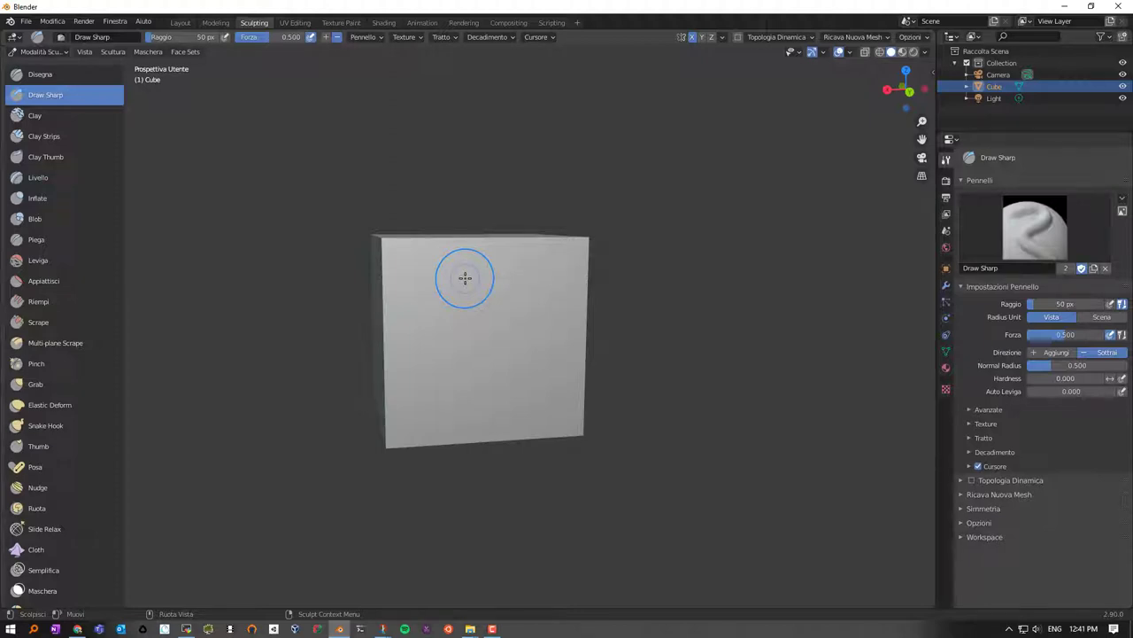
pyautogui.moveTo(440, 278)
pyautogui.mouseDown(button='middle')
pyautogui.moveTo(509, 226)
pyautogui.moveTo(481, 283)
pyautogui.moveTo(493, 296)
pyautogui.moveTo(479, 295)
pyautogui.moveTo(513, 274)
pyautogui.mouseUp(button='middle')
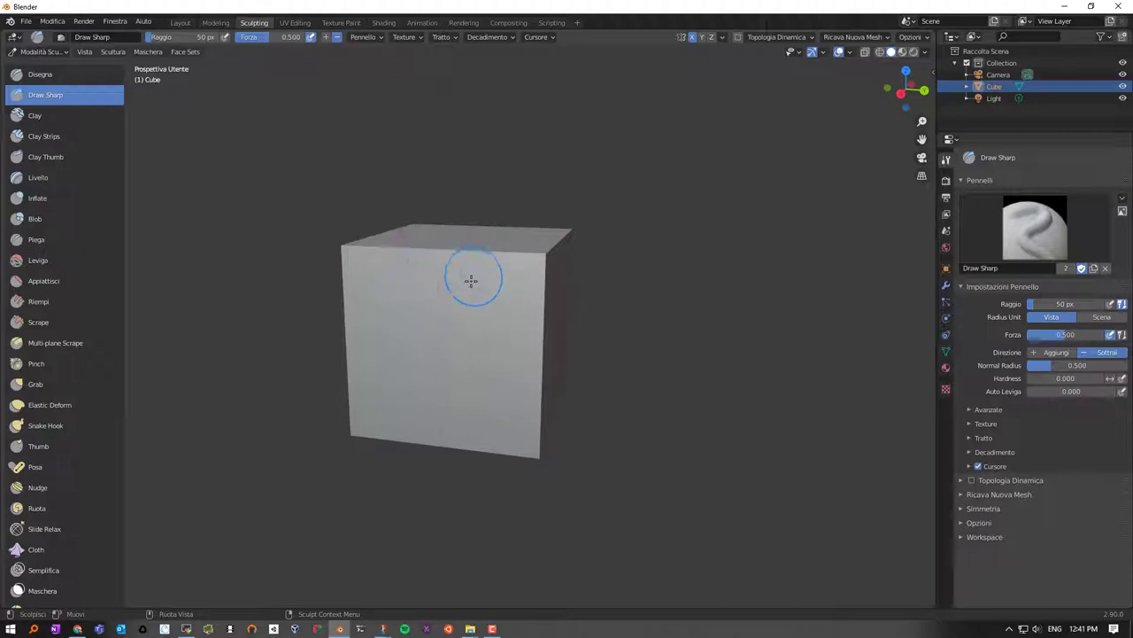
pyautogui.moveTo(452, 273)
pyautogui.mouseDown()
pyautogui.moveTo(351, 288)
pyautogui.moveTo(350, 260)
pyautogui.mouseUp()
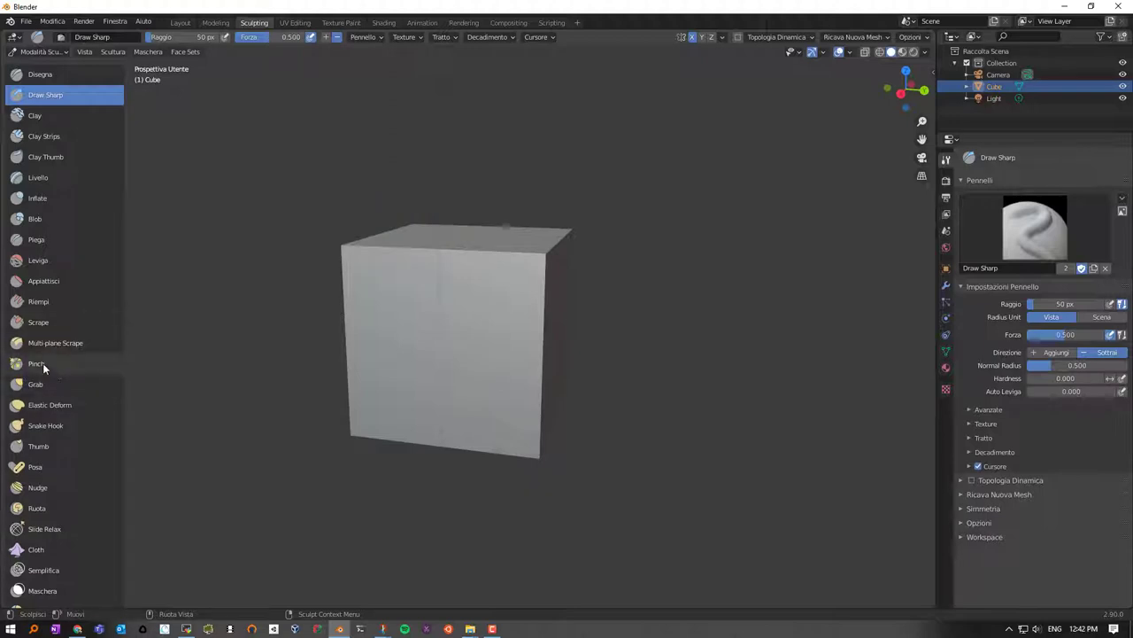
# Step: Switch to the Grab brush and pull a small crease on the cube's front face
pyautogui.click(48, 385)
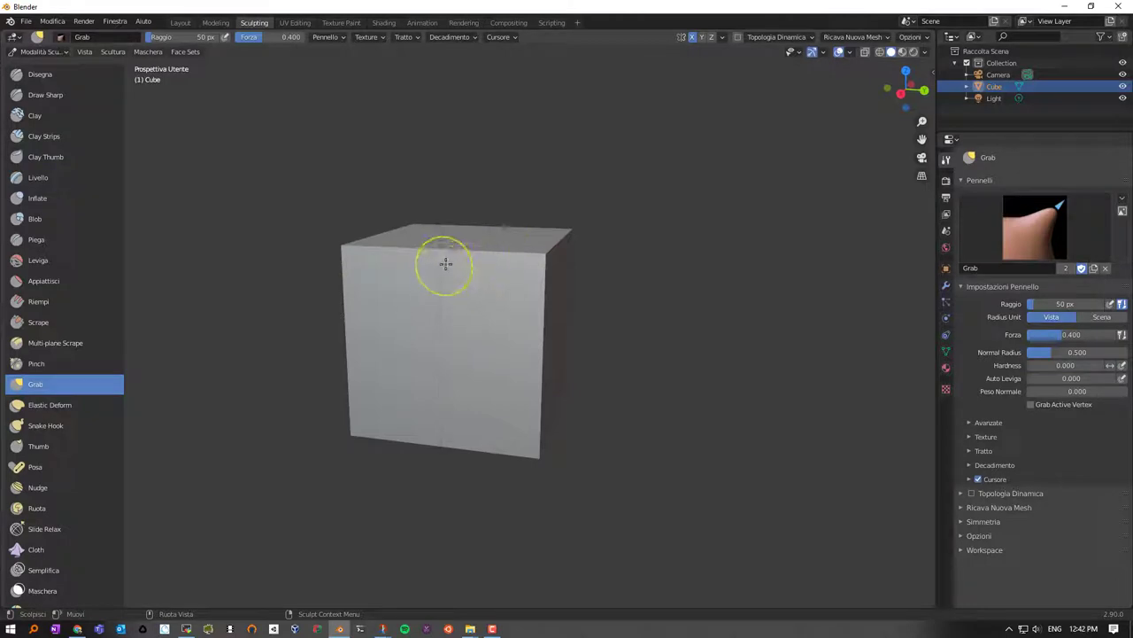
pyautogui.moveTo(445, 264); pyautogui.dragTo(446, 258)
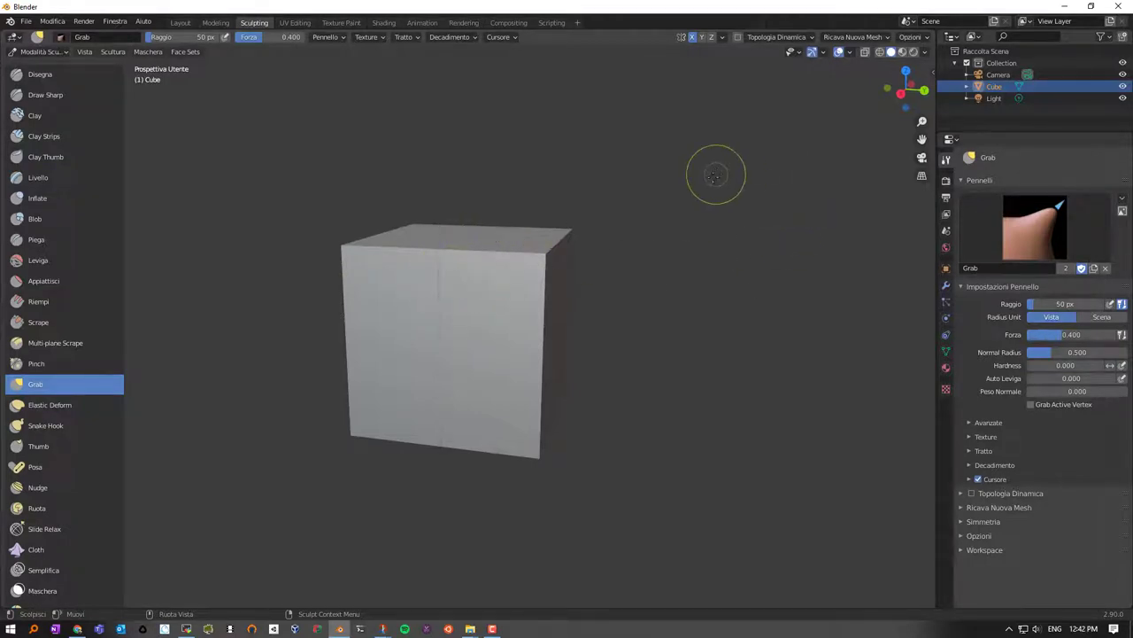
# Step: Remesh the Cube from the header Remesh settings with 0.01 m voxels and 0 m adaptivity
pyautogui.click(889, 39)
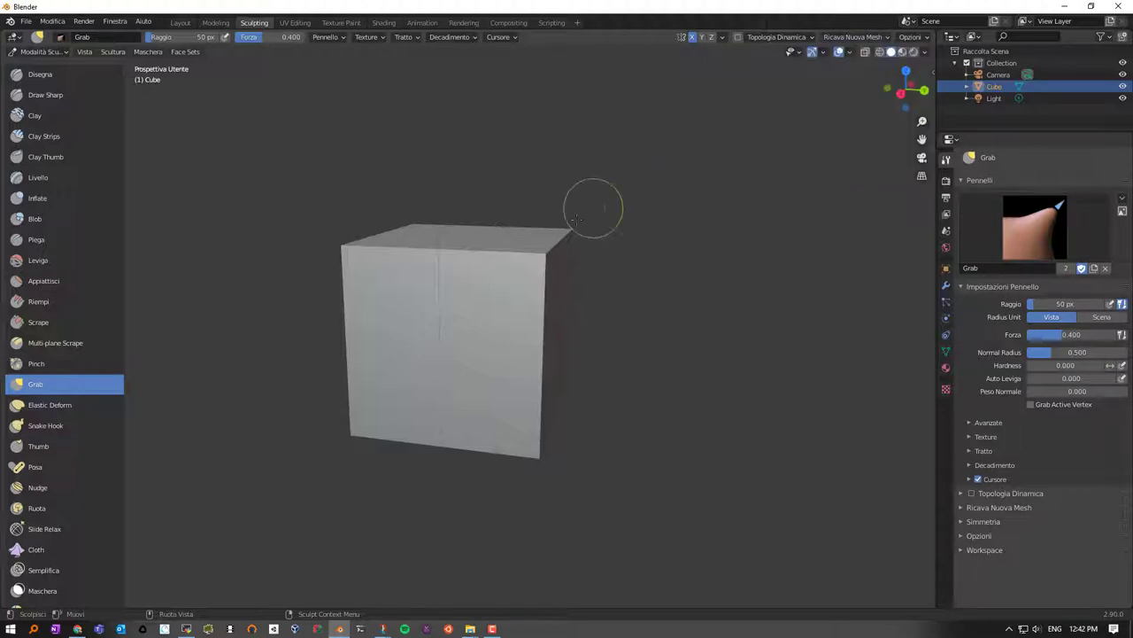
pyautogui.click(888, 39)
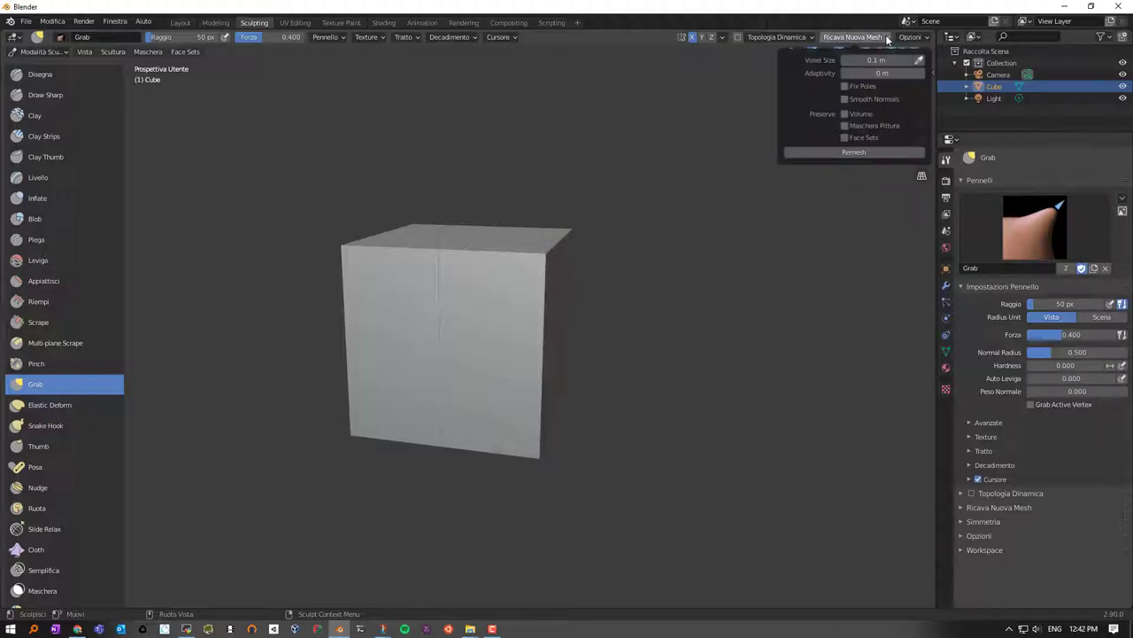
pyautogui.click(873, 60)
pyautogui.press('Tab')
pyautogui.click(854, 153)
pyautogui.click(854, 153)
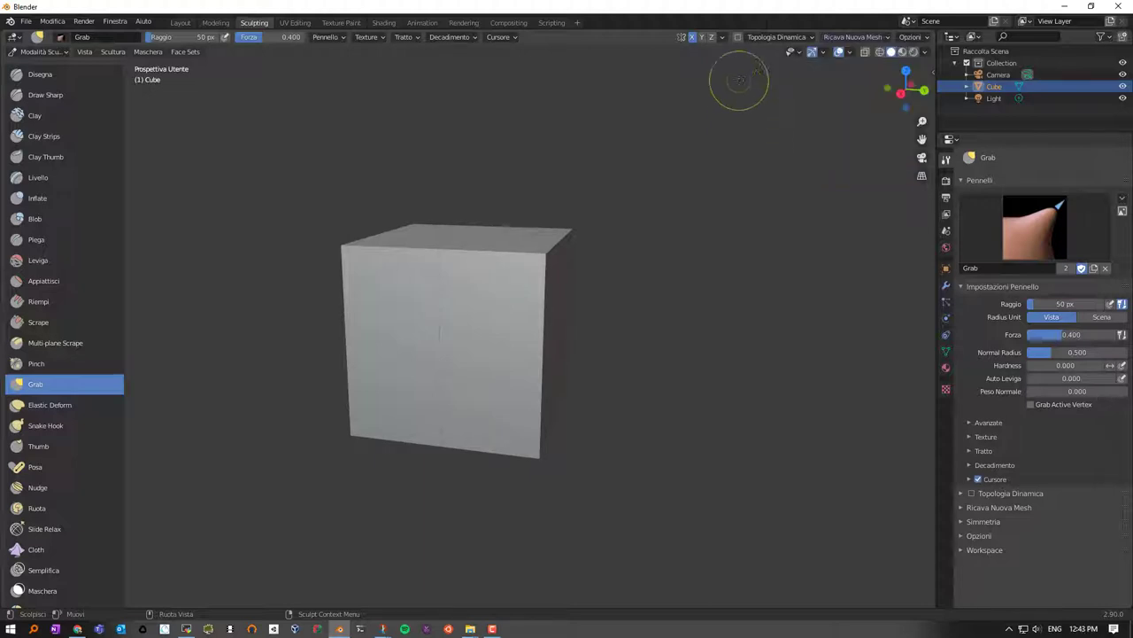
# Step: Turn on viewport statistics, undo the remesh, and redo the 0.01 m remesh (242,408 vertices)
pyautogui.click(849, 53)
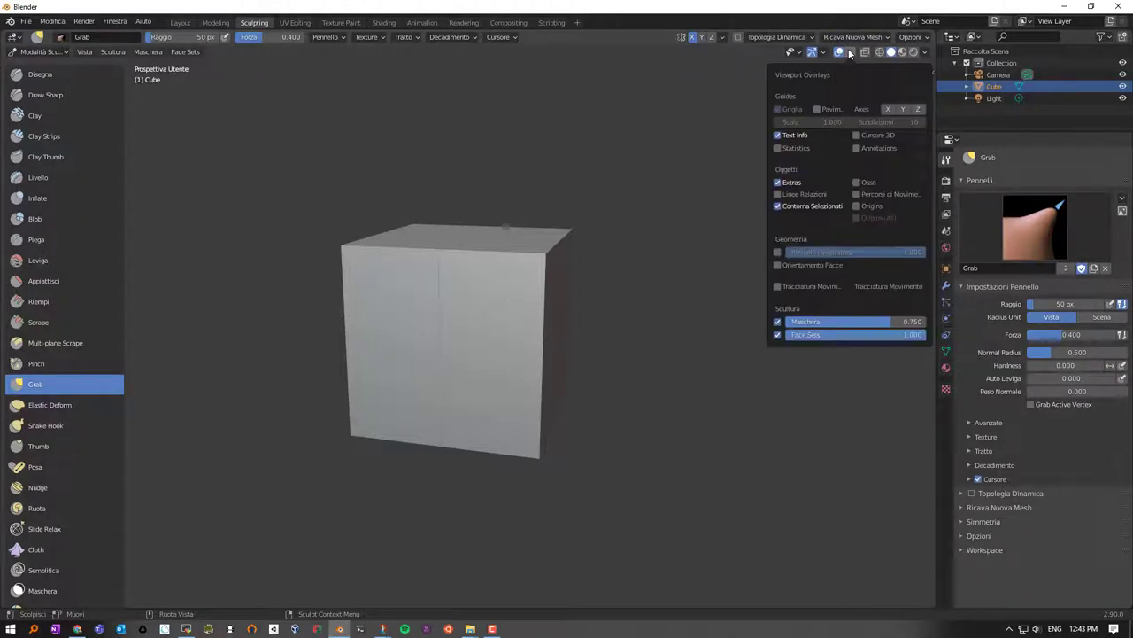
pyautogui.click(777, 147)
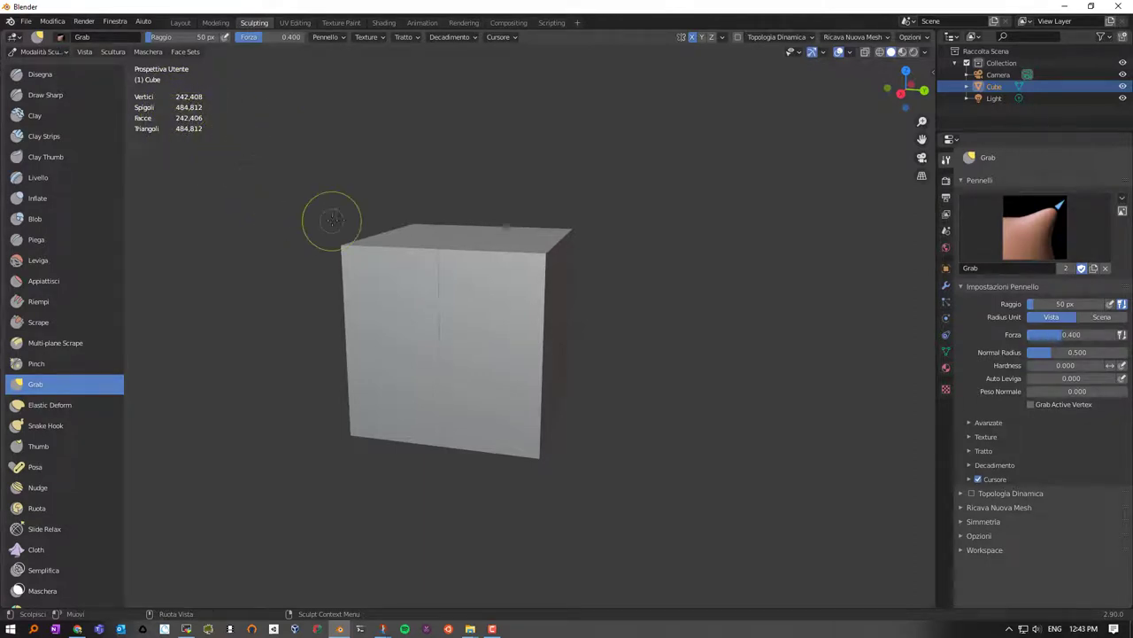
pyautogui.hotkey('ctrl', 'z')
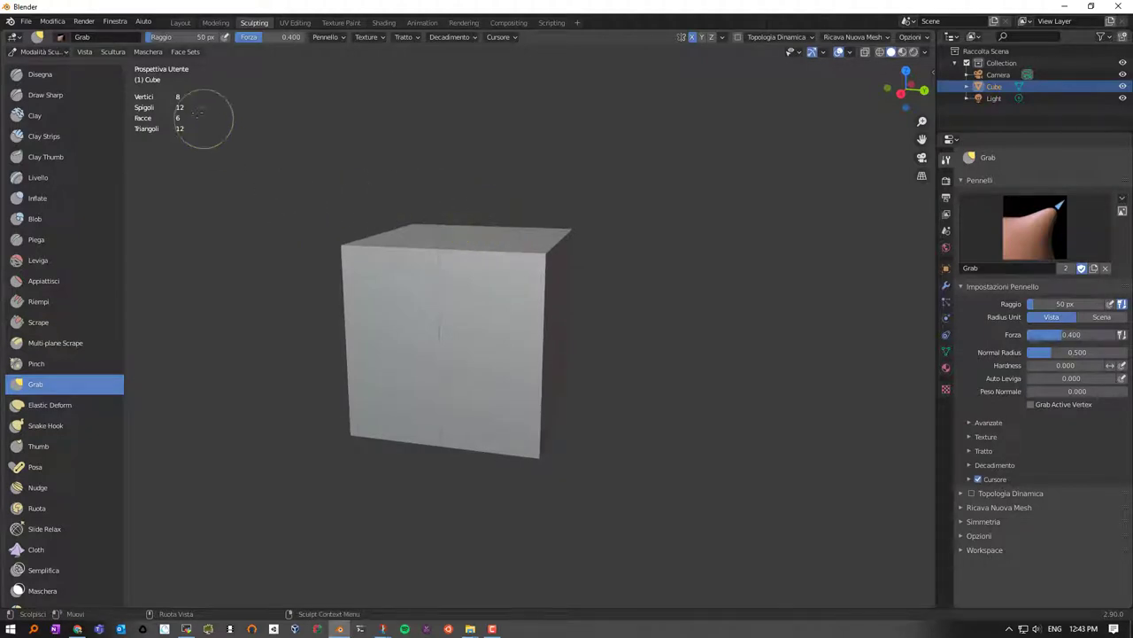
pyautogui.click(849, 53)
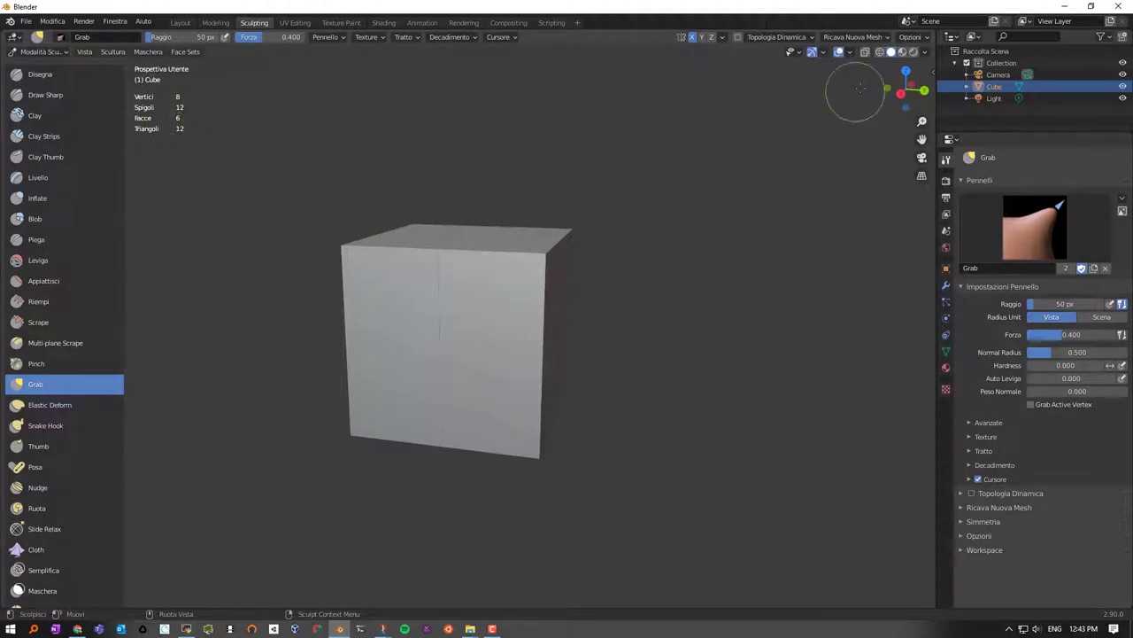
pyautogui.click(889, 39)
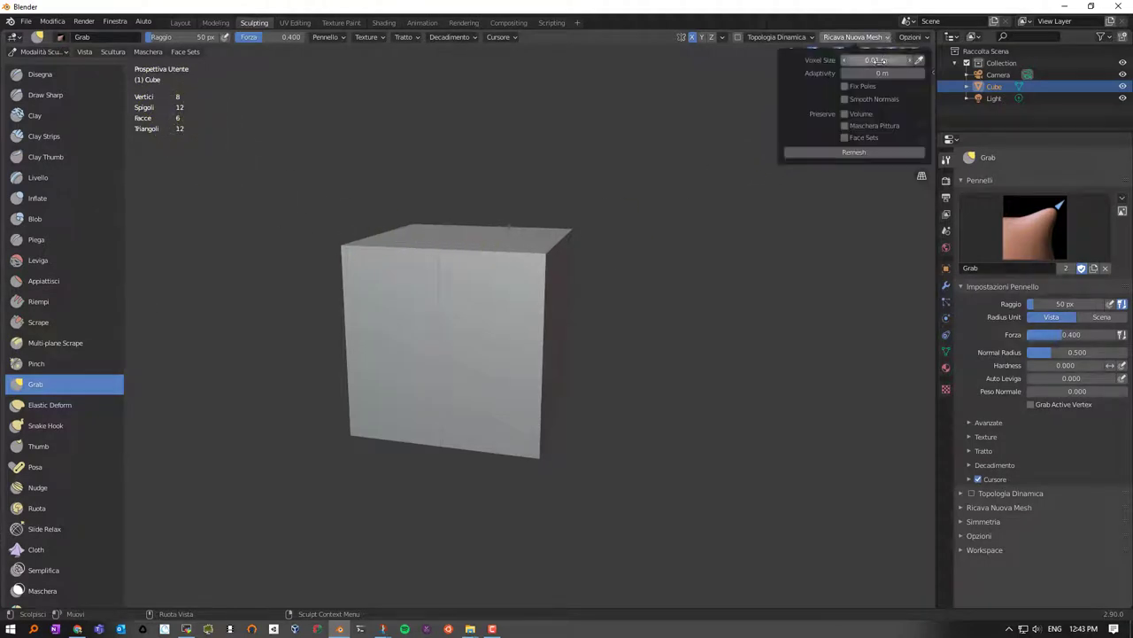
pyautogui.click(860, 152)
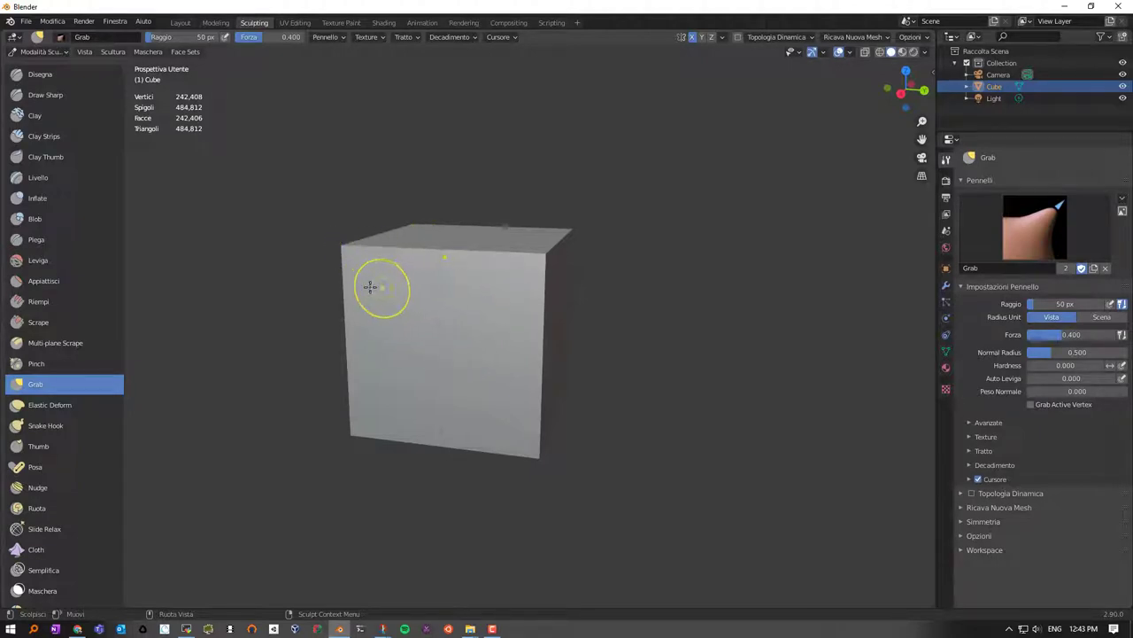
# Step: Select the Draw brush and sculpt a looped, eye-like stroke on the cube's front face
pyautogui.click(45, 76)
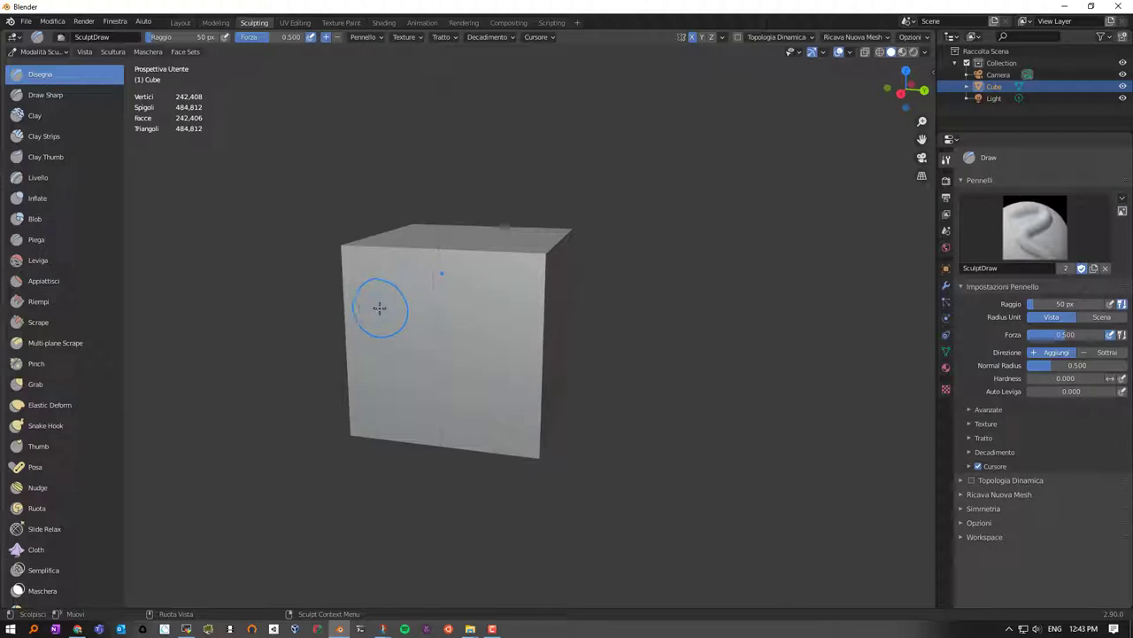
pyautogui.moveTo(381, 310)
pyautogui.mouseDown()
pyautogui.moveTo(410, 293)
pyautogui.moveTo(455, 296)
pyautogui.moveTo(481, 314)
pyautogui.moveTo(480, 355)
pyautogui.moveTo(442, 394)
pyautogui.moveTo(405, 372)
pyautogui.moveTo(380, 324)
pyautogui.moveTo(454, 319)
pyautogui.mouseUp()
pyautogui.moveTo(531, 337); pyautogui.dragTo(467, 335, button='middle')
pyautogui.moveTo(536, 336)
pyautogui.mouseDown(button='middle')
pyautogui.moveTo(589, 281)
pyautogui.moveTo(554, 337)
pyautogui.moveTo(459, 325)
pyautogui.mouseUp(button='middle')
pyautogui.moveTo(364, 319)
pyautogui.mouseDown(button='middle')
pyautogui.moveTo(520, 327)
pyautogui.moveTo(372, 324)
pyautogui.moveTo(418, 324)
pyautogui.moveTo(391, 362)
pyautogui.mouseUp(button='middle')
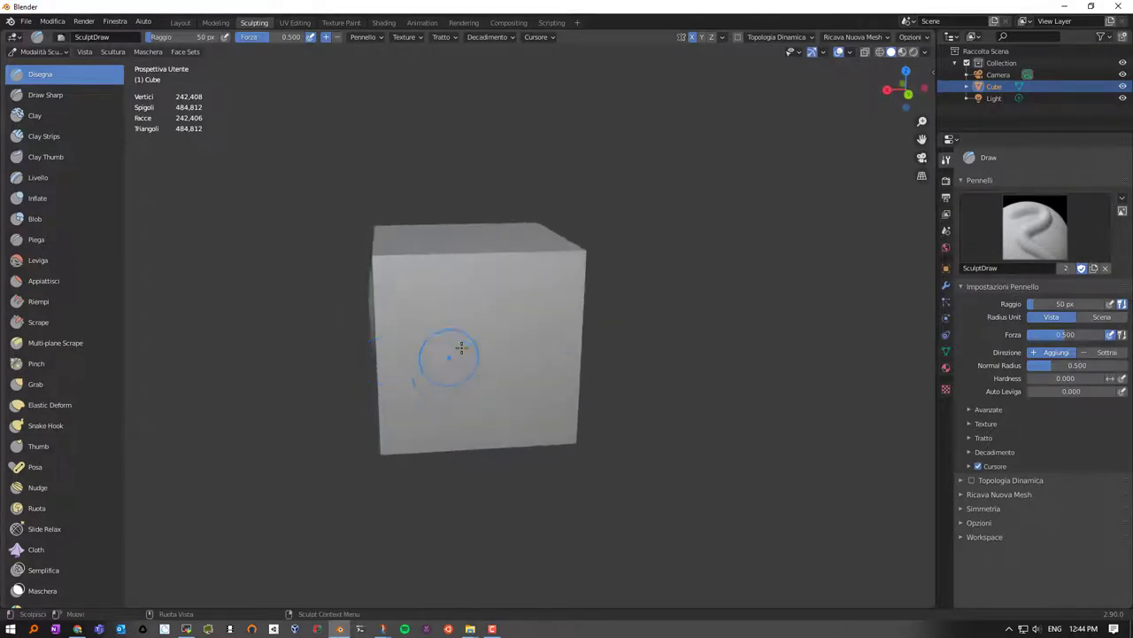
pyautogui.moveTo(425, 333)
pyautogui.mouseDown()
pyautogui.moveTo(407, 324)
pyautogui.moveTo(468, 298)
pyautogui.moveTo(501, 308)
pyautogui.moveTo(519, 346)
pyautogui.moveTo(475, 374)
pyautogui.moveTo(450, 362)
pyautogui.mouseUp()
pyautogui.moveTo(451, 363)
pyautogui.mouseDown(button='middle')
pyautogui.moveTo(436, 356)
pyautogui.moveTo(531, 342)
pyautogui.moveTo(443, 329)
pyautogui.mouseUp(button='middle')
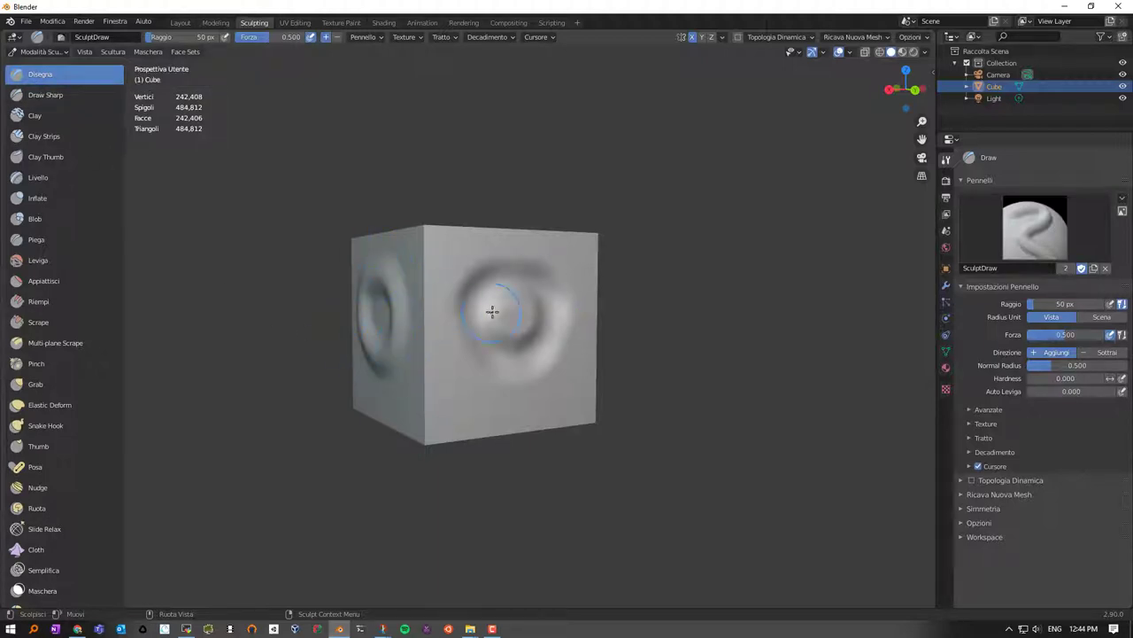
# Step: Deepen the front stroke into a fuller ring, then orbit to inspect each face
pyautogui.moveTo(493, 311)
pyautogui.mouseDown(button='middle')
pyautogui.moveTo(420, 327)
pyautogui.moveTo(432, 294)
pyautogui.mouseUp(button='middle')
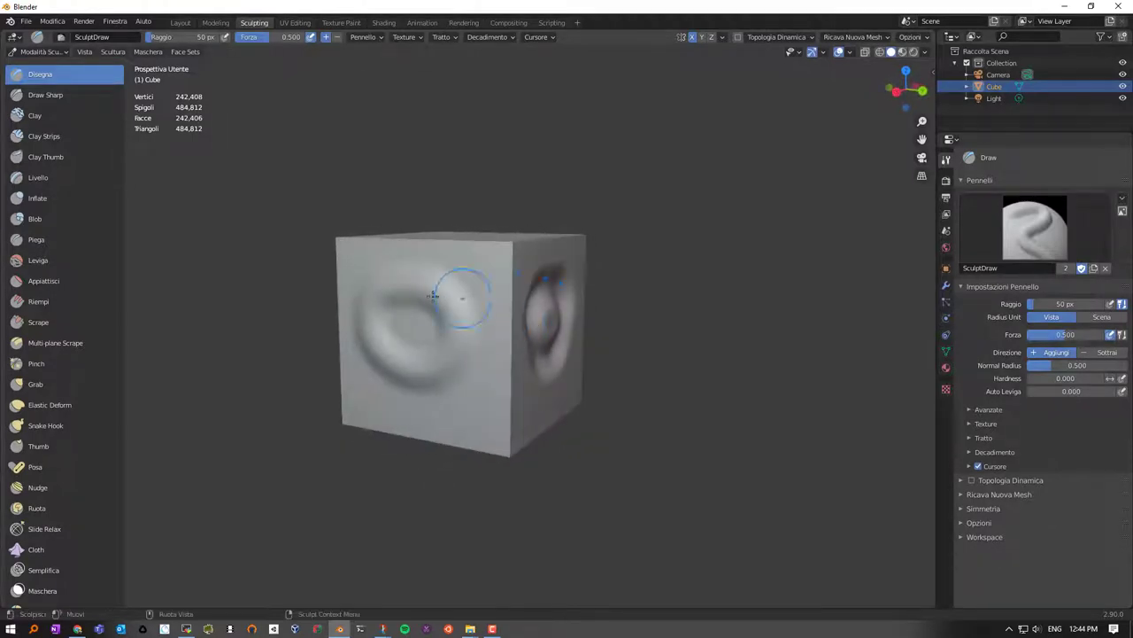
pyautogui.moveTo(432, 295); pyautogui.dragTo(381, 350)
pyautogui.moveTo(426, 330); pyautogui.dragTo(490, 323, button='middle')
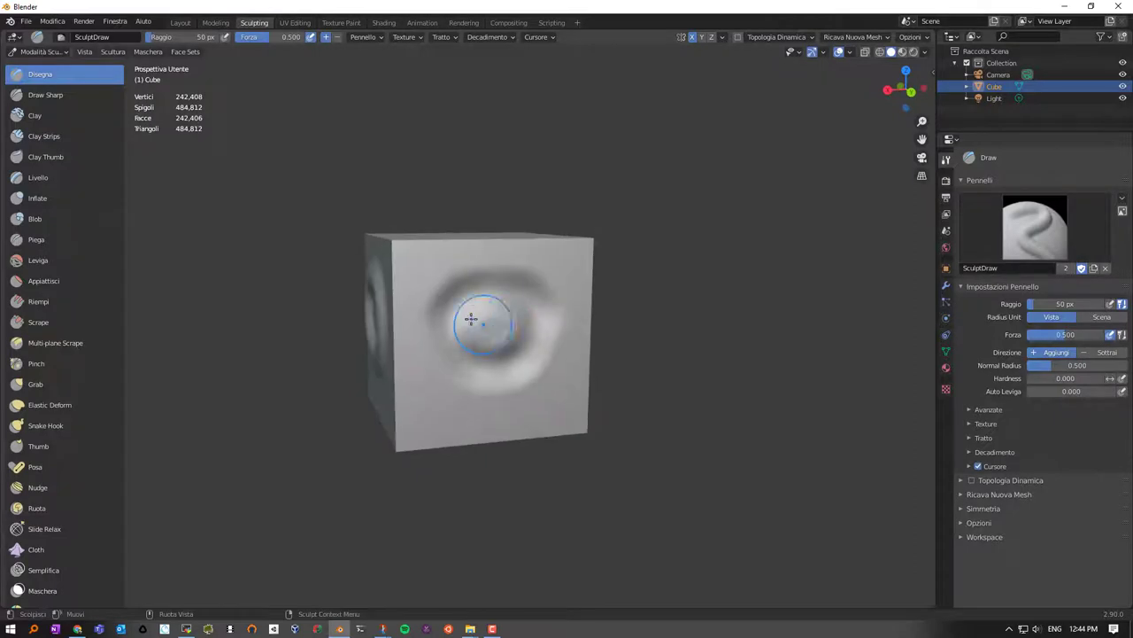
pyautogui.moveTo(476, 313)
pyautogui.mouseDown()
pyautogui.moveTo(540, 345)
pyautogui.moveTo(460, 330)
pyautogui.moveTo(530, 319)
pyautogui.moveTo(463, 298)
pyautogui.moveTo(487, 348)
pyautogui.mouseUp()
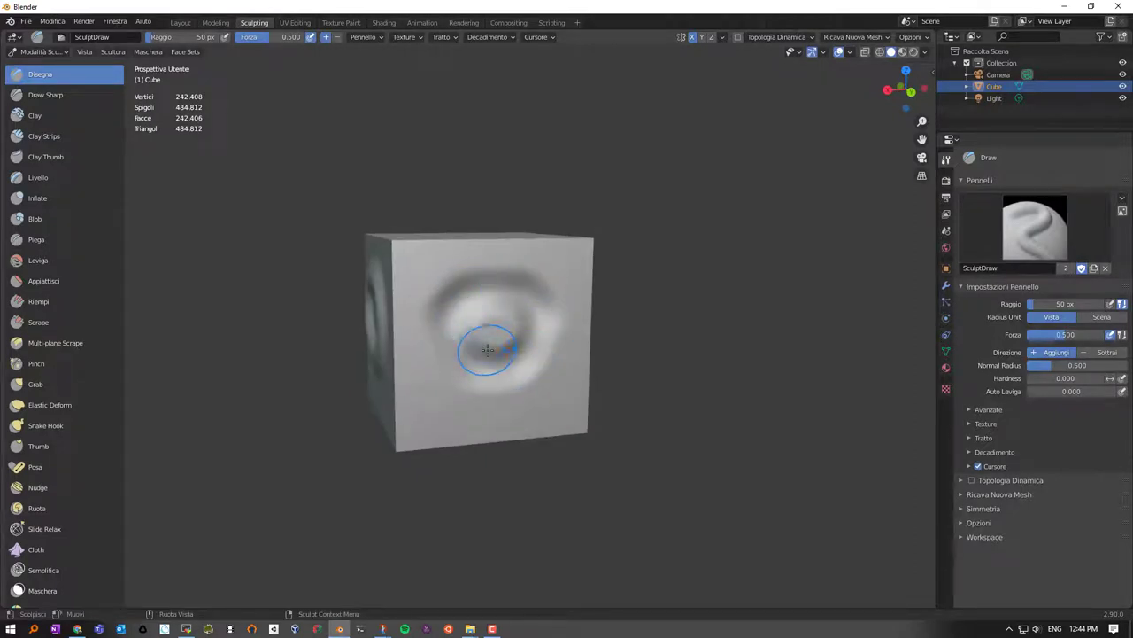
pyautogui.moveTo(405, 324); pyautogui.dragTo(422, 293, button='middle')
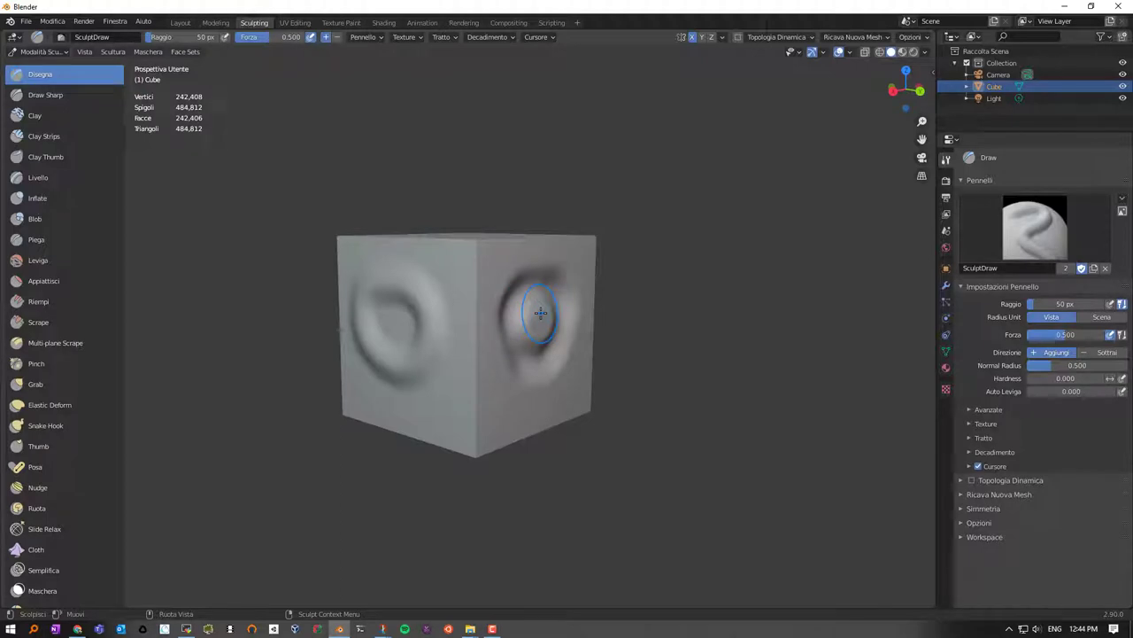
pyautogui.moveTo(463, 286); pyautogui.dragTo(407, 302, button='middle')
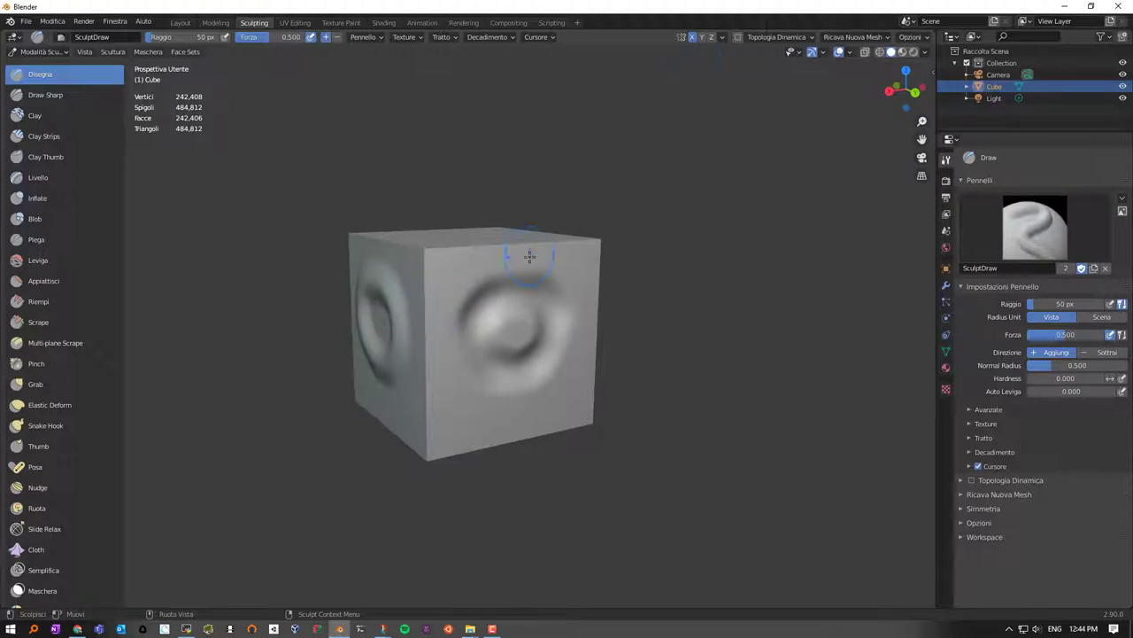
pyautogui.moveTo(530, 256)
pyautogui.mouseDown(button='middle')
pyautogui.moveTo(476, 308)
pyautogui.moveTo(488, 304)
pyautogui.mouseUp(button='middle')
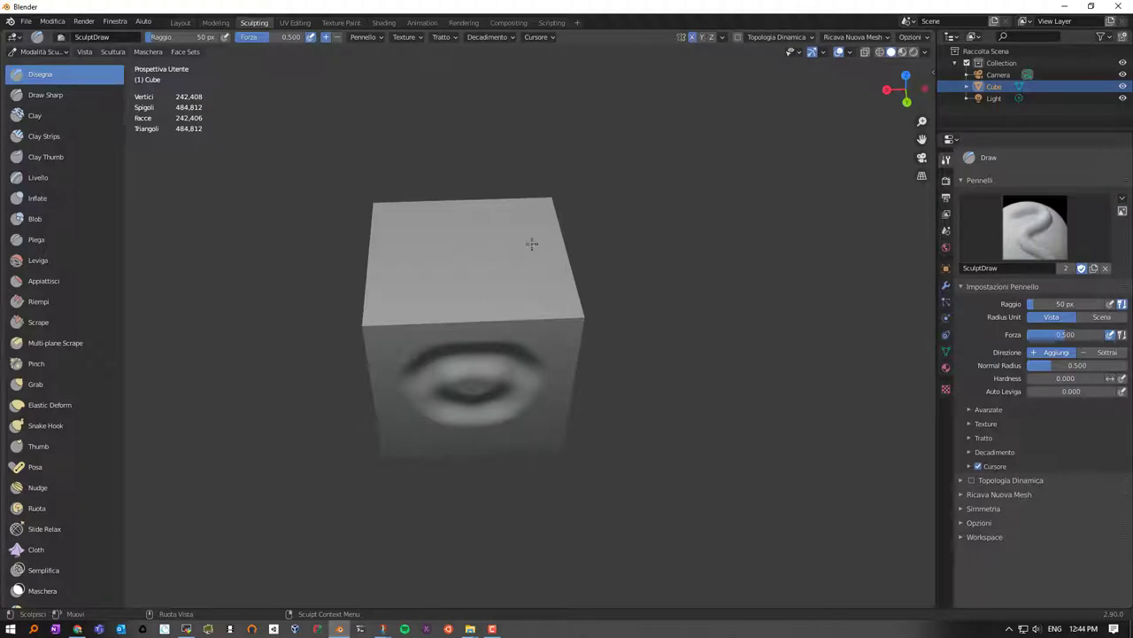
pyautogui.moveTo(463, 284); pyautogui.dragTo(473, 273, button='middle')
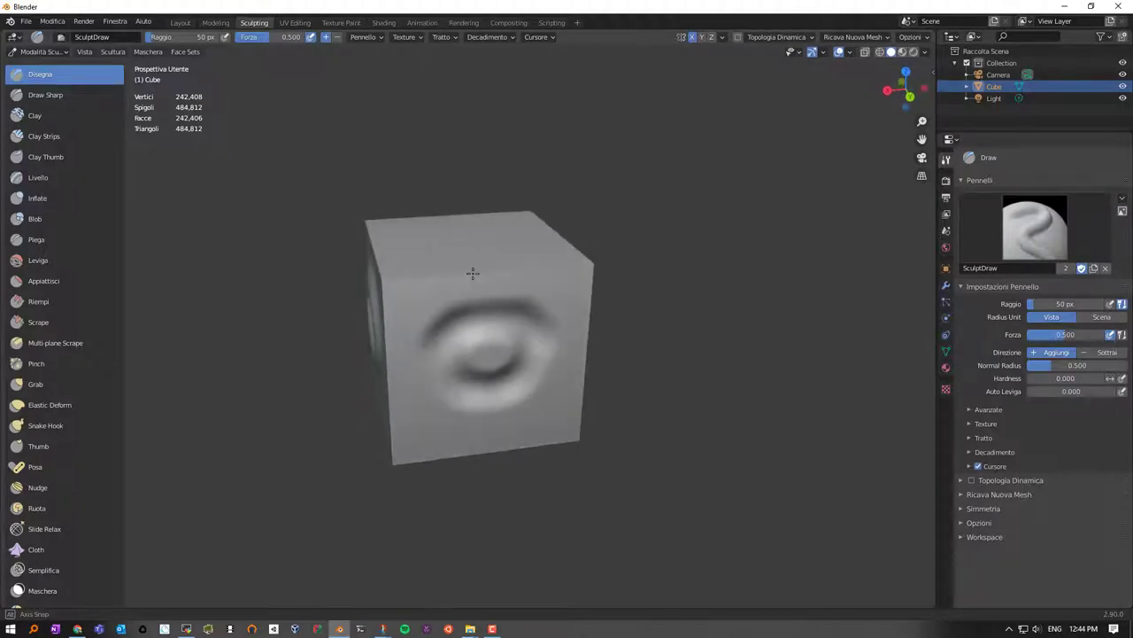
pyautogui.moveTo(477, 270); pyautogui.dragTo(443, 277, button='middle')
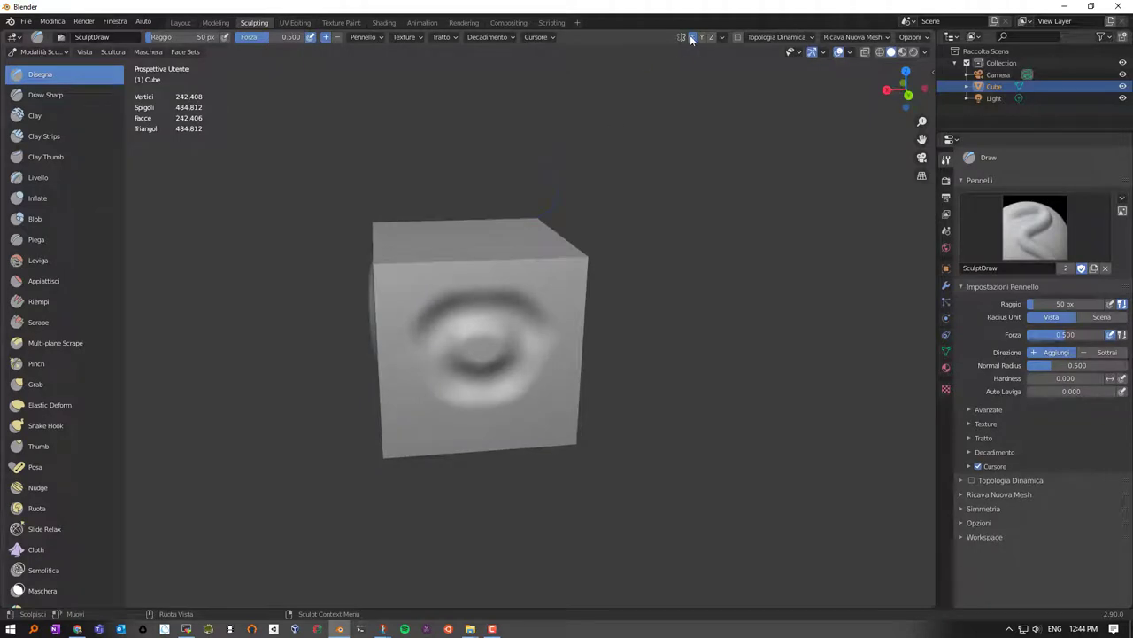
# Step: Sculpt a ridge down the cube's left face and extra marks along its left edge
pyautogui.moveTo(484, 266)
pyautogui.mouseDown(button='middle')
pyautogui.moveTo(523, 277)
pyautogui.moveTo(463, 278)
pyautogui.mouseUp(button='middle')
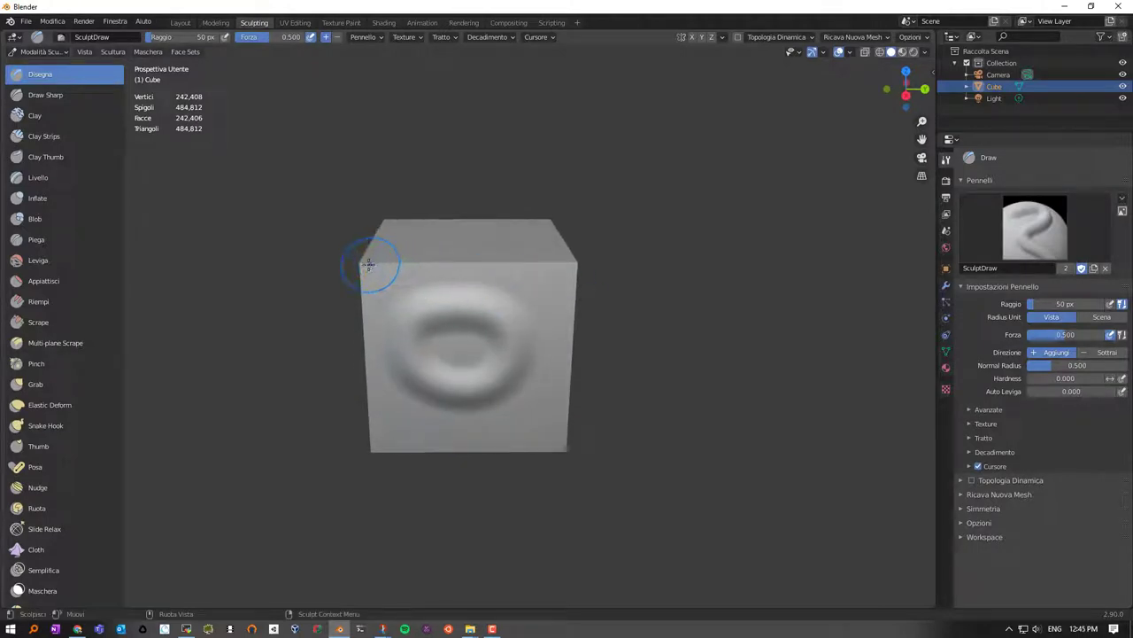
pyautogui.moveTo(521, 302); pyautogui.dragTo(419, 286, button='middle')
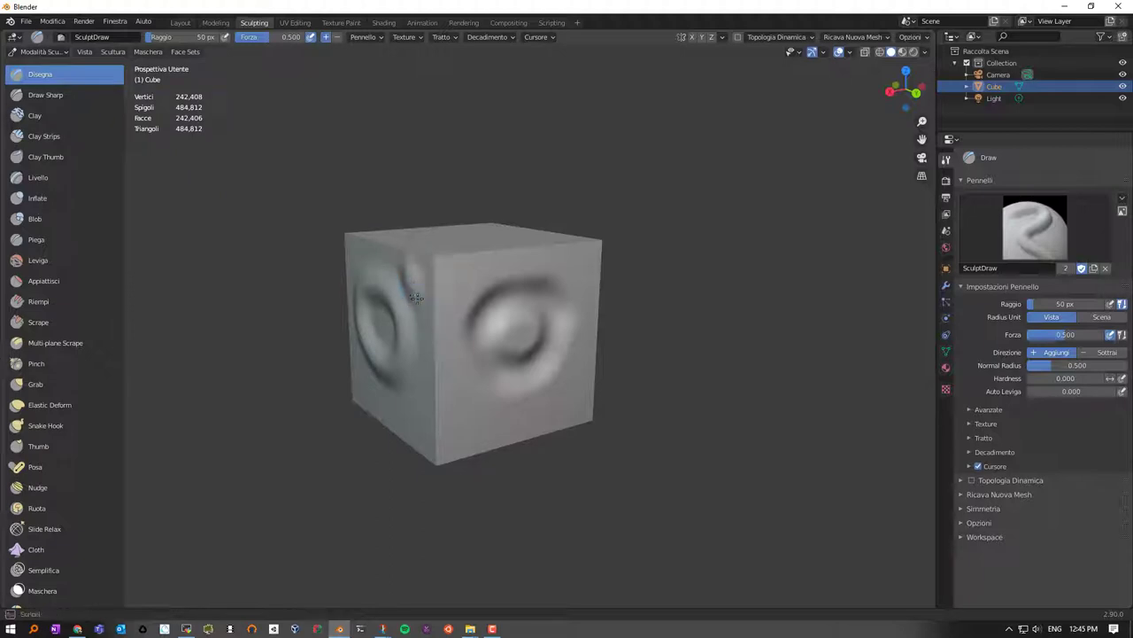
pyautogui.moveTo(416, 297)
pyautogui.mouseDown()
pyautogui.moveTo(382, 397)
pyautogui.moveTo(420, 309)
pyautogui.moveTo(412, 410)
pyautogui.moveTo(365, 390)
pyautogui.mouseUp()
pyautogui.moveTo(365, 390)
pyautogui.mouseDown(button='middle')
pyautogui.moveTo(398, 337)
pyautogui.moveTo(597, 222)
pyautogui.mouseUp(button='middle')
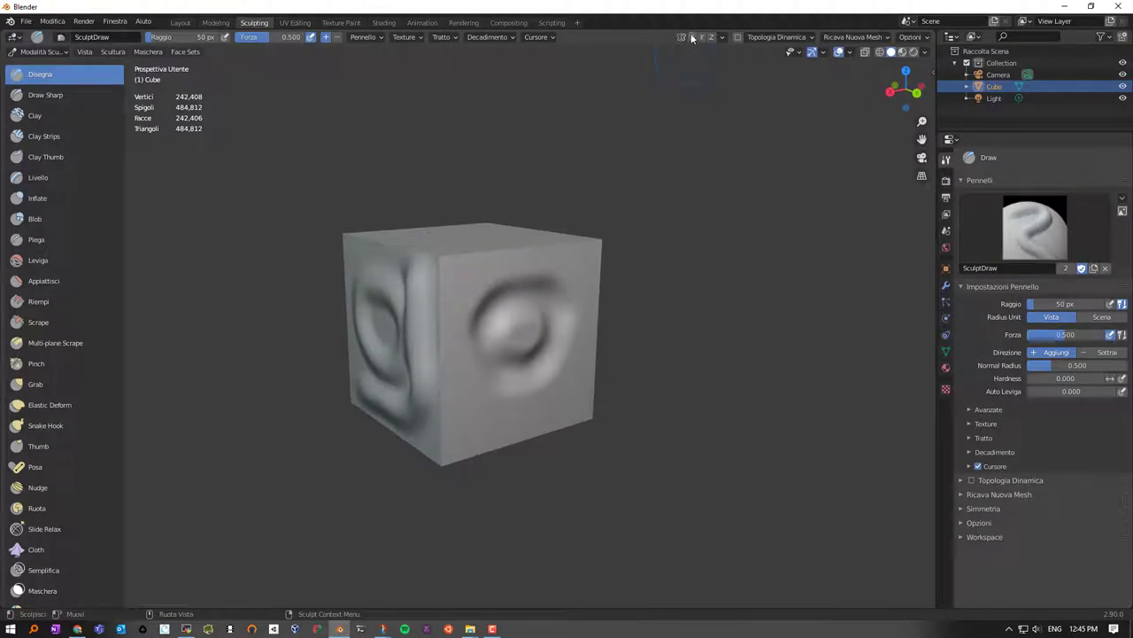
pyautogui.moveTo(512, 282)
pyautogui.mouseDown(button='middle')
pyautogui.moveTo(448, 319)
pyautogui.moveTo(431, 316)
pyautogui.moveTo(542, 332)
pyautogui.moveTo(454, 311)
pyautogui.mouseUp(button='middle')
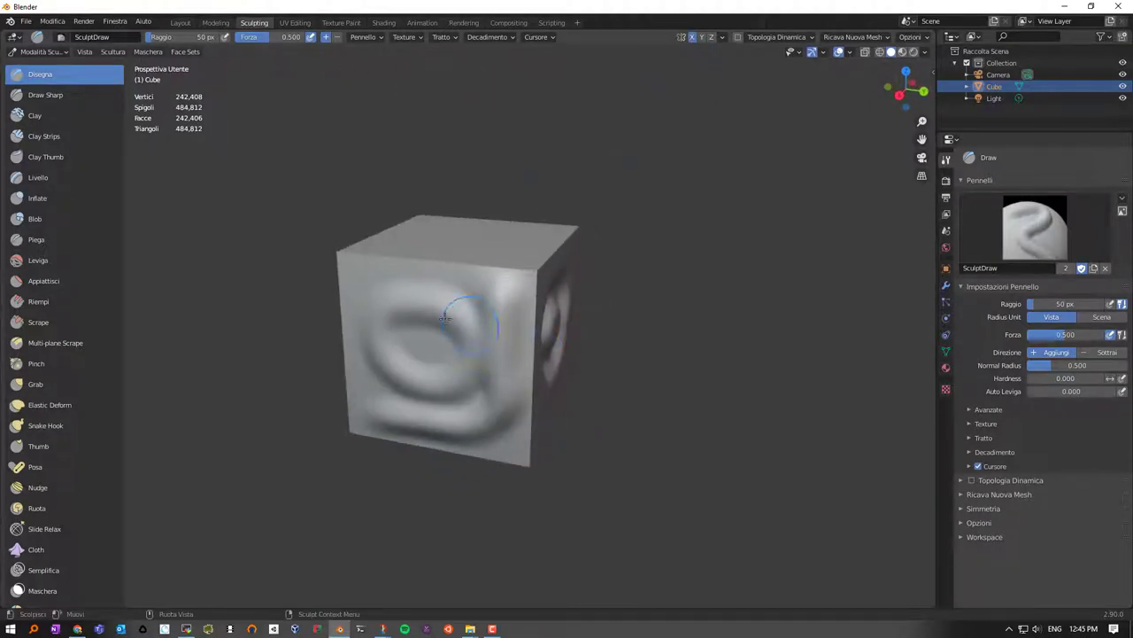
pyautogui.moveTo(365, 267); pyautogui.dragTo(360, 372)
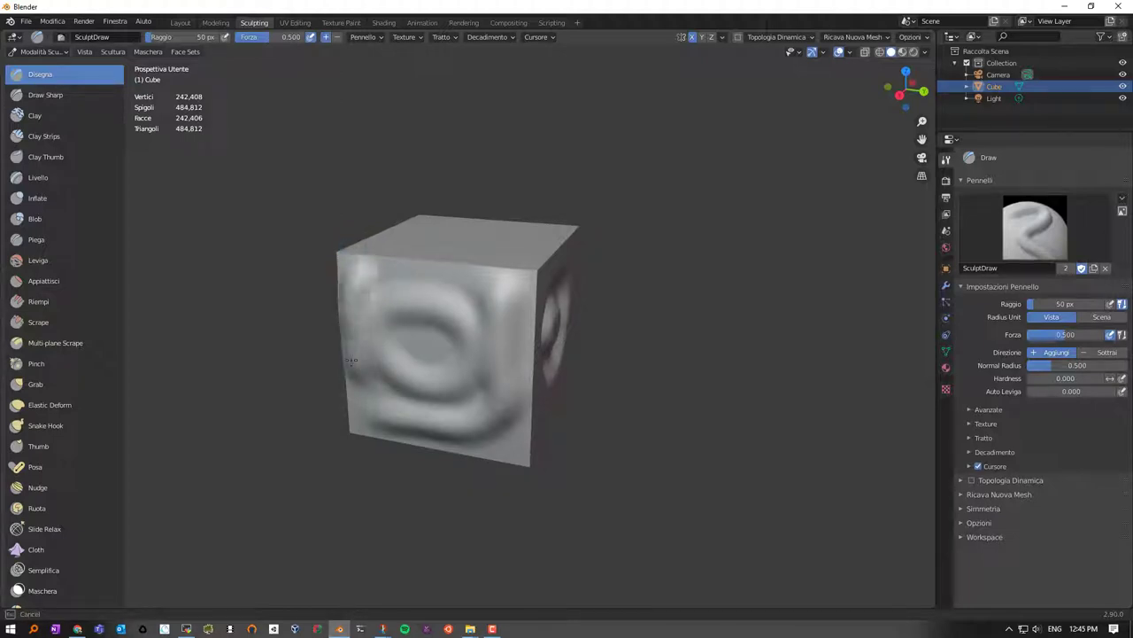
pyautogui.moveTo(361, 373); pyautogui.dragTo(381, 321)
# Step: Orbit around the cube to inspect the sculpted rings and the top face
pyautogui.moveTo(381, 321)
pyautogui.mouseDown(button='middle')
pyautogui.moveTo(511, 309)
pyautogui.moveTo(567, 243)
pyautogui.mouseUp(button='middle')
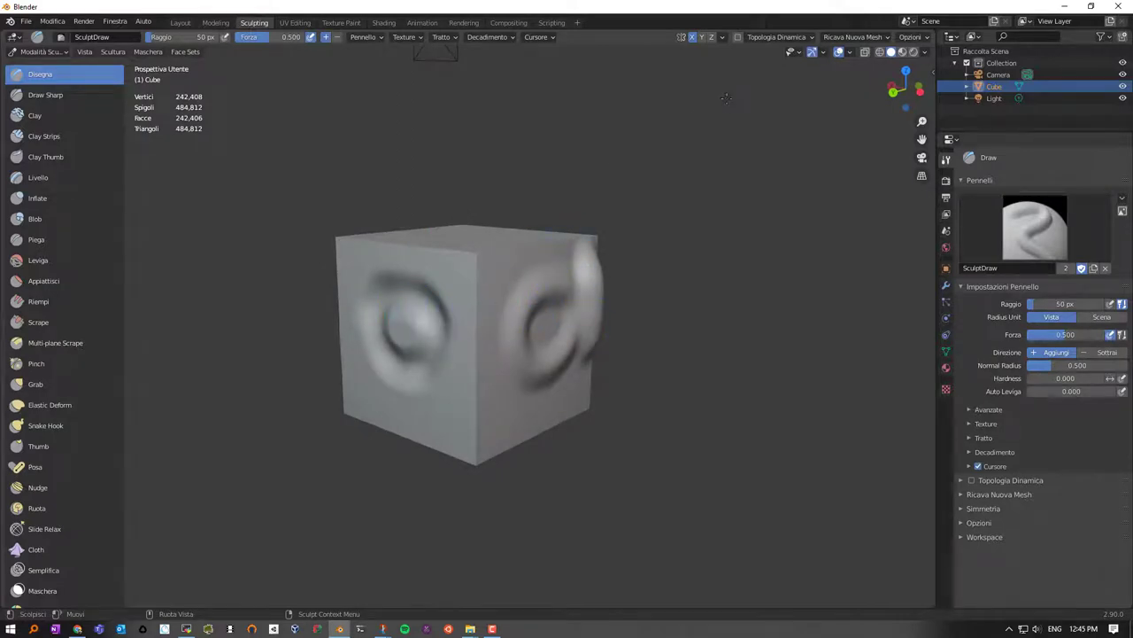
pyautogui.moveTo(457, 334); pyautogui.dragTo(450, 349, button='middle')
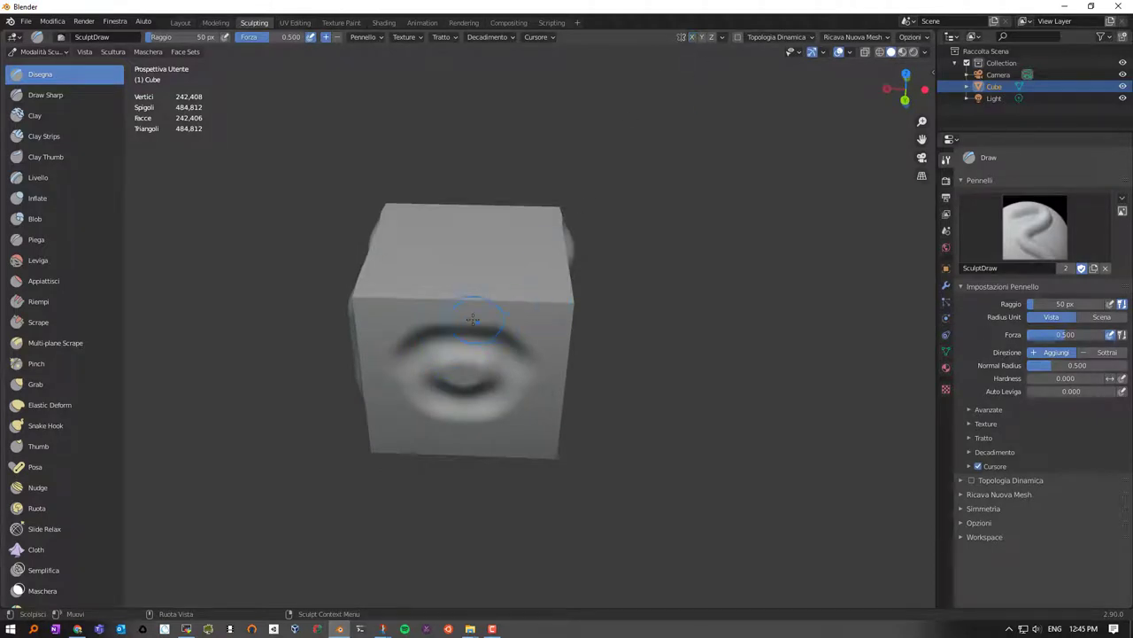
pyautogui.moveTo(465, 320)
pyautogui.mouseDown(button='middle')
pyautogui.moveTo(480, 243)
pyautogui.moveTo(516, 245)
pyautogui.moveTo(596, 284)
pyautogui.moveTo(475, 263)
pyautogui.moveTo(486, 331)
pyautogui.moveTo(496, 310)
pyautogui.moveTo(538, 309)
pyautogui.moveTo(515, 315)
pyautogui.moveTo(503, 364)
pyautogui.mouseUp(button='middle')
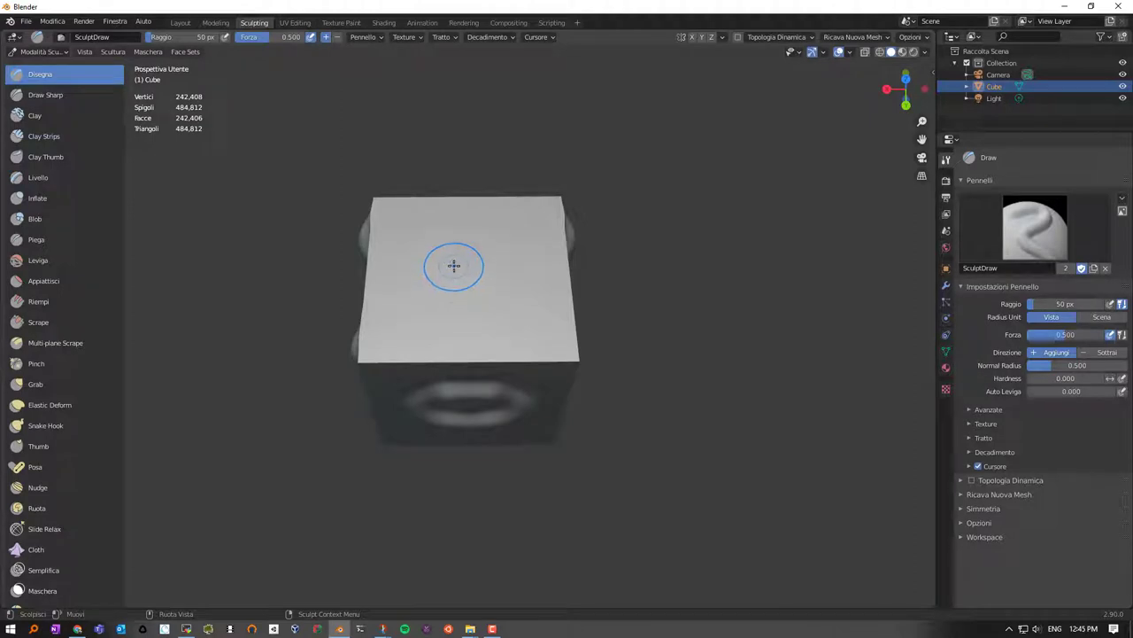
pyautogui.moveTo(456, 372)
pyautogui.mouseDown(button='middle')
pyautogui.moveTo(461, 290)
pyautogui.moveTo(450, 266)
pyautogui.mouseUp(button='middle')
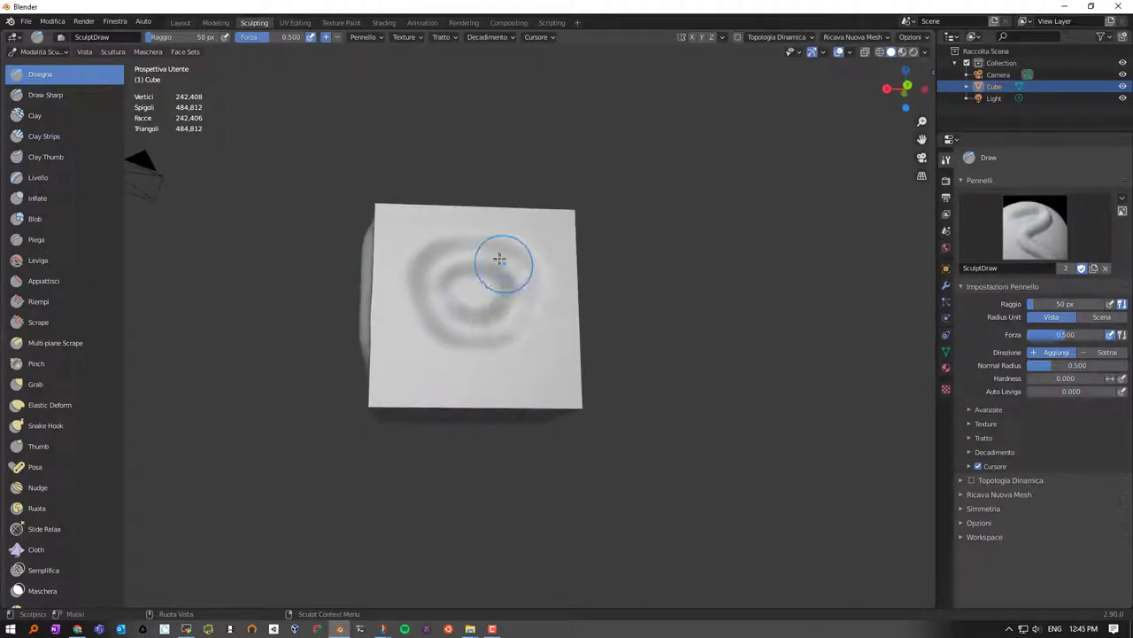
pyautogui.moveTo(499, 260); pyautogui.dragTo(453, 304, button='middle')
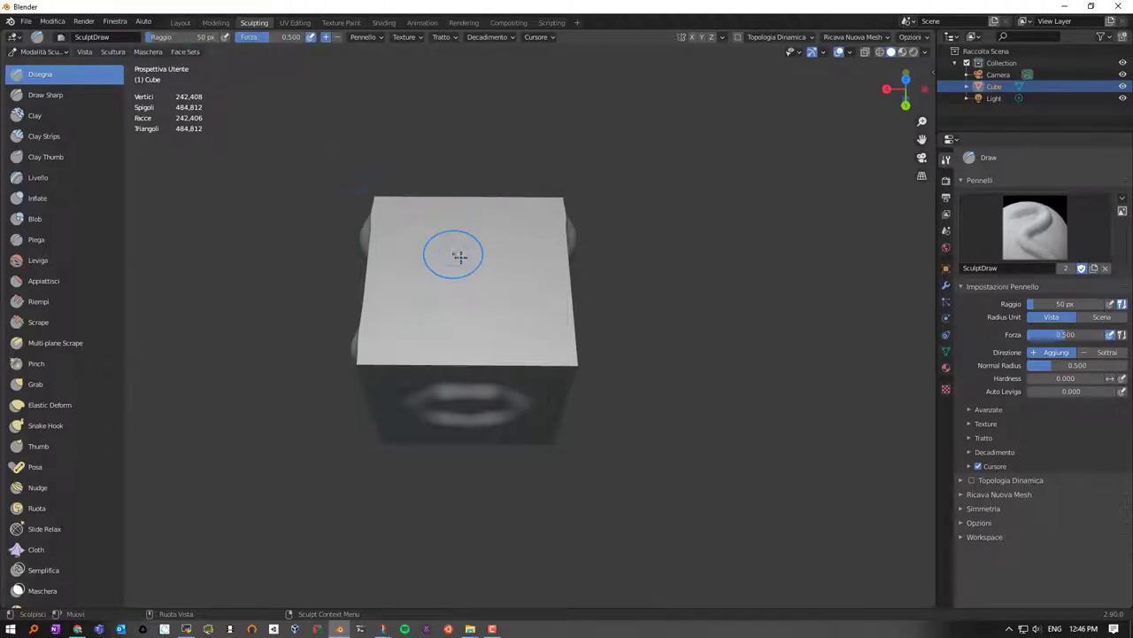
pyautogui.click(186, 36)
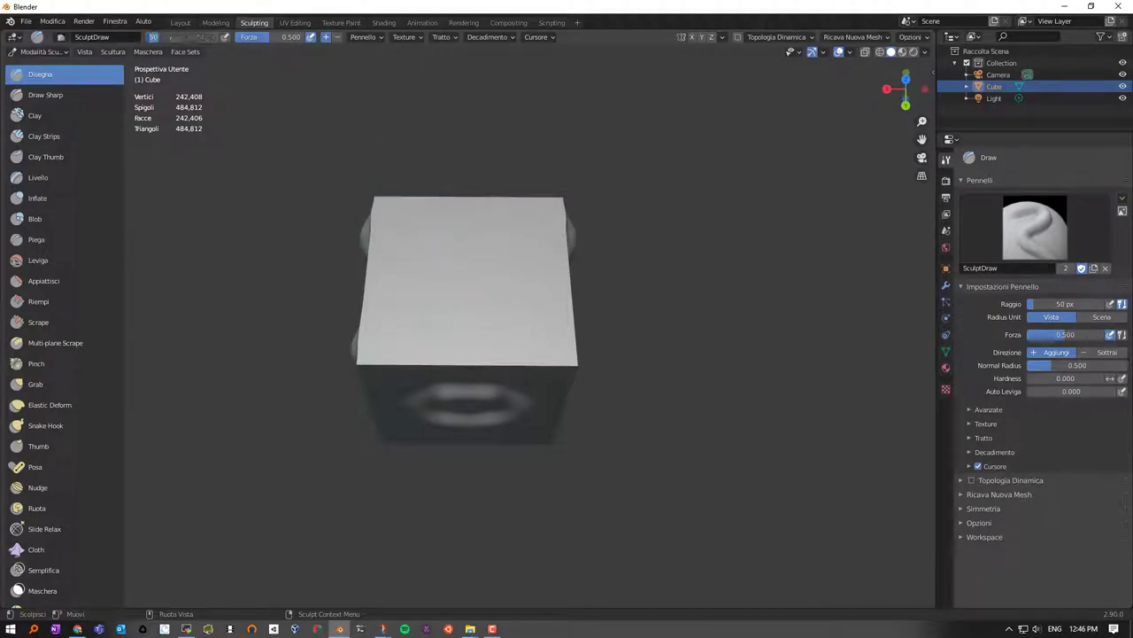
pyautogui.write('10')
# Step: With a 10 px brush, draw a closed raised loop on the top face, then enter radius 5
pyautogui.press('Return')
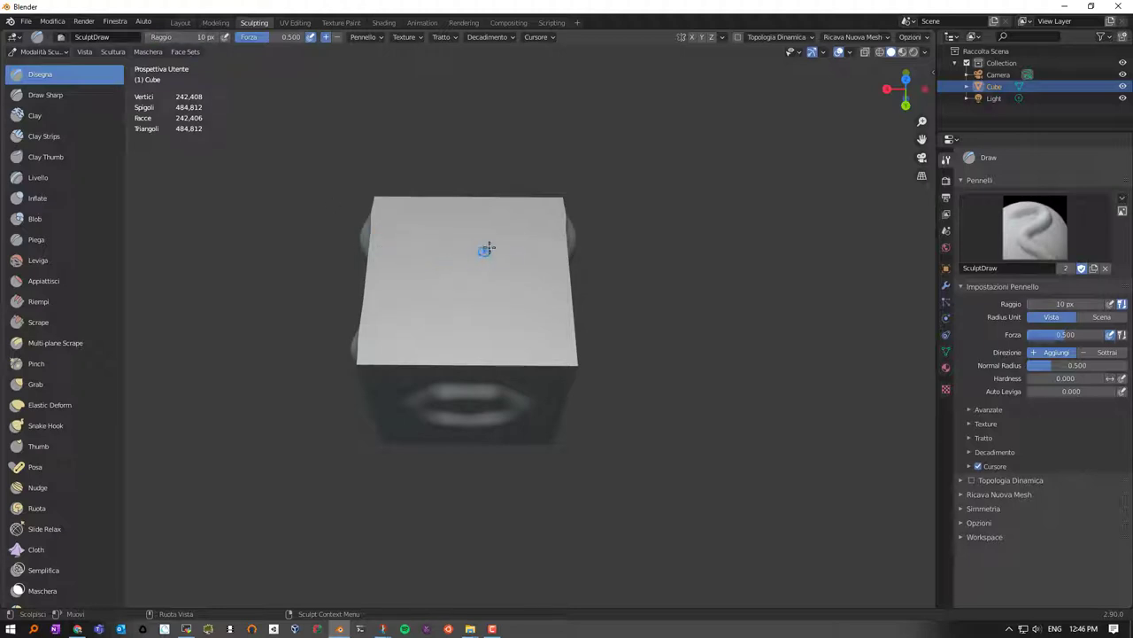
pyautogui.moveTo(490, 237); pyautogui.dragTo(422, 253)
pyautogui.moveTo(428, 299)
pyautogui.mouseDown()
pyautogui.moveTo(501, 298)
pyautogui.moveTo(493, 243)
pyautogui.mouseUp()
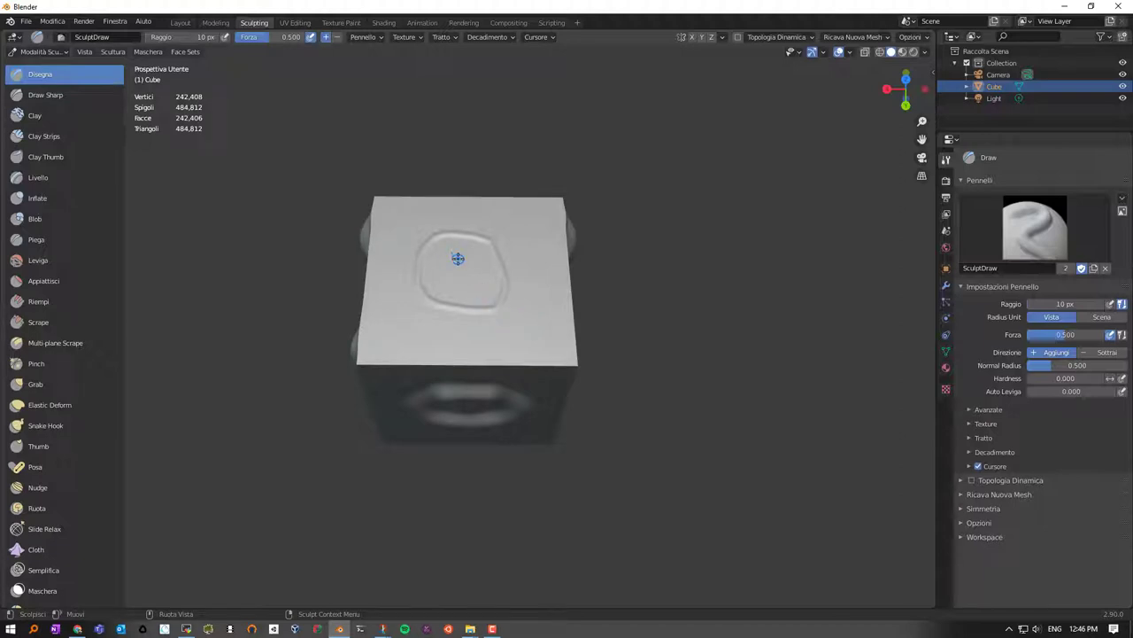
pyautogui.moveTo(484, 295); pyautogui.dragTo(479, 304, button='middle')
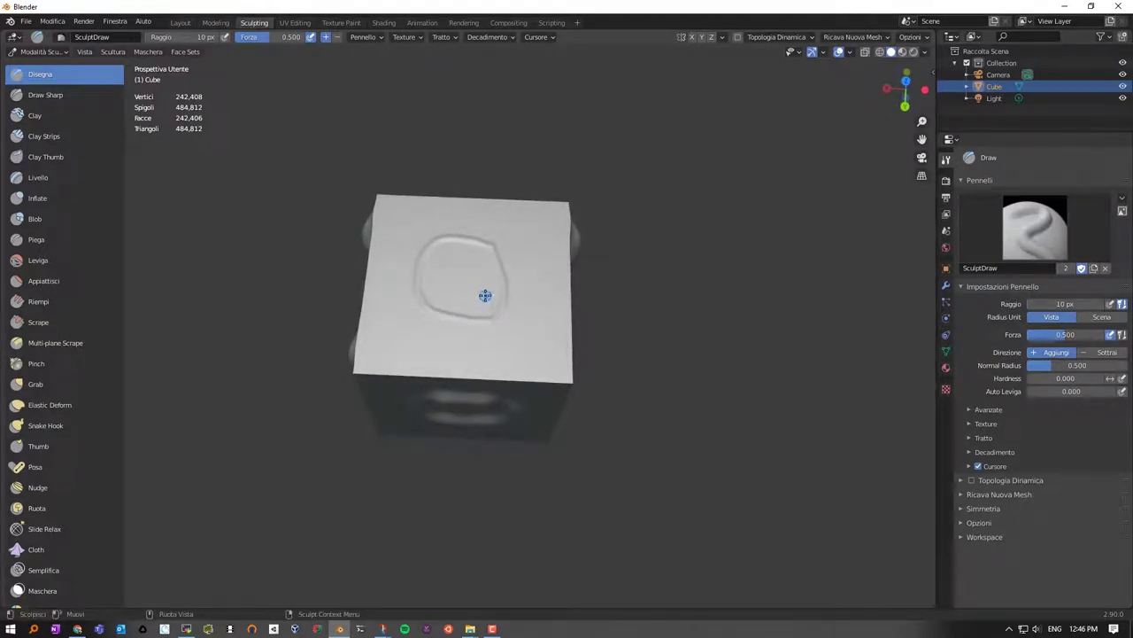
pyautogui.press('f')
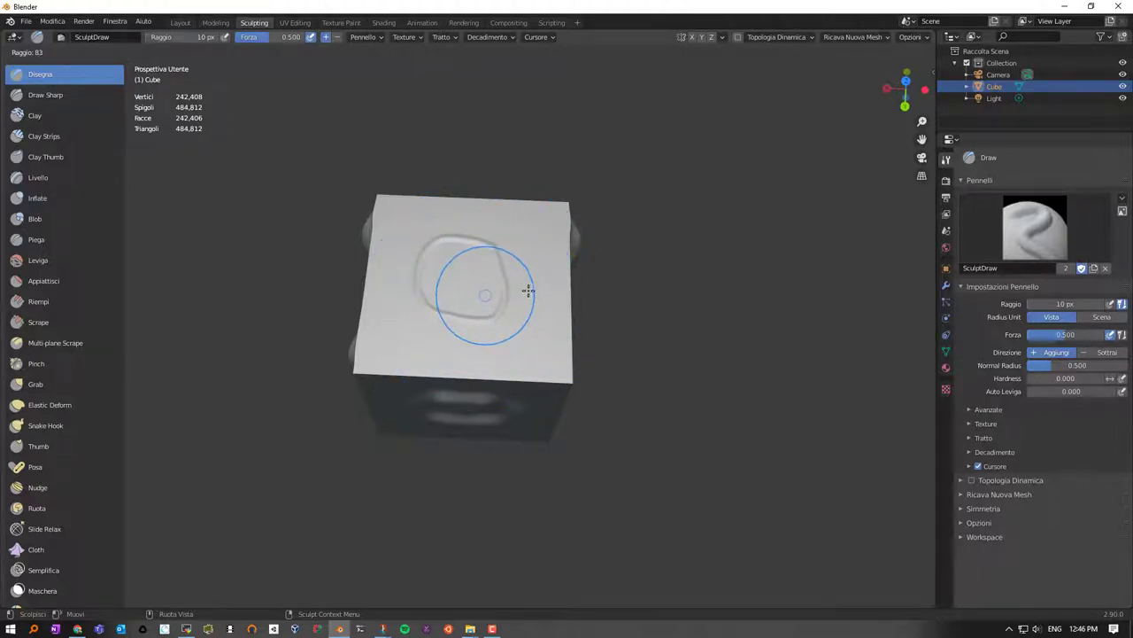
pyautogui.write('5')
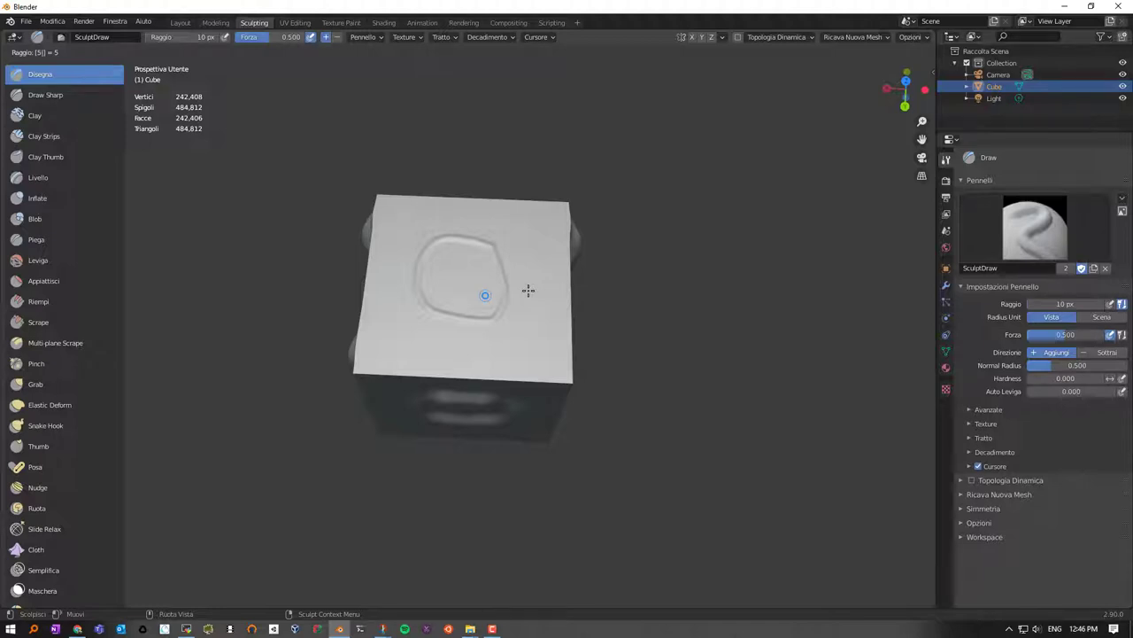
# Step: Confirm the 5 px radius and carve a thin spiral ridge around the top-face loop
pyautogui.press('Return')
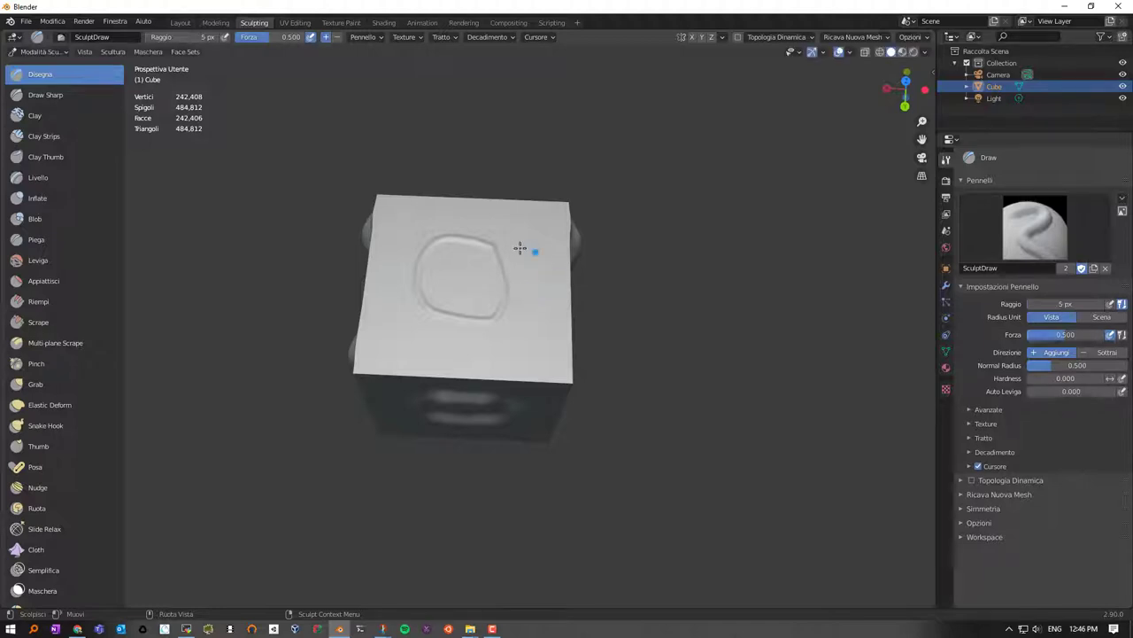
pyautogui.moveTo(413, 232); pyautogui.dragTo(523, 268)
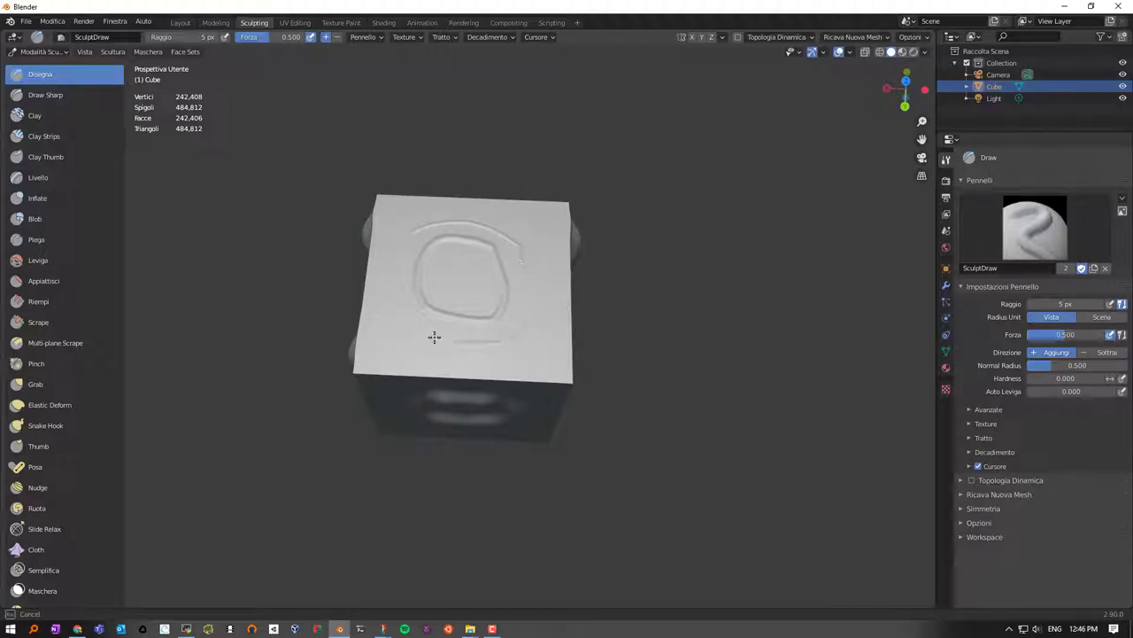
pyautogui.moveTo(412, 229); pyautogui.dragTo(342, 224)
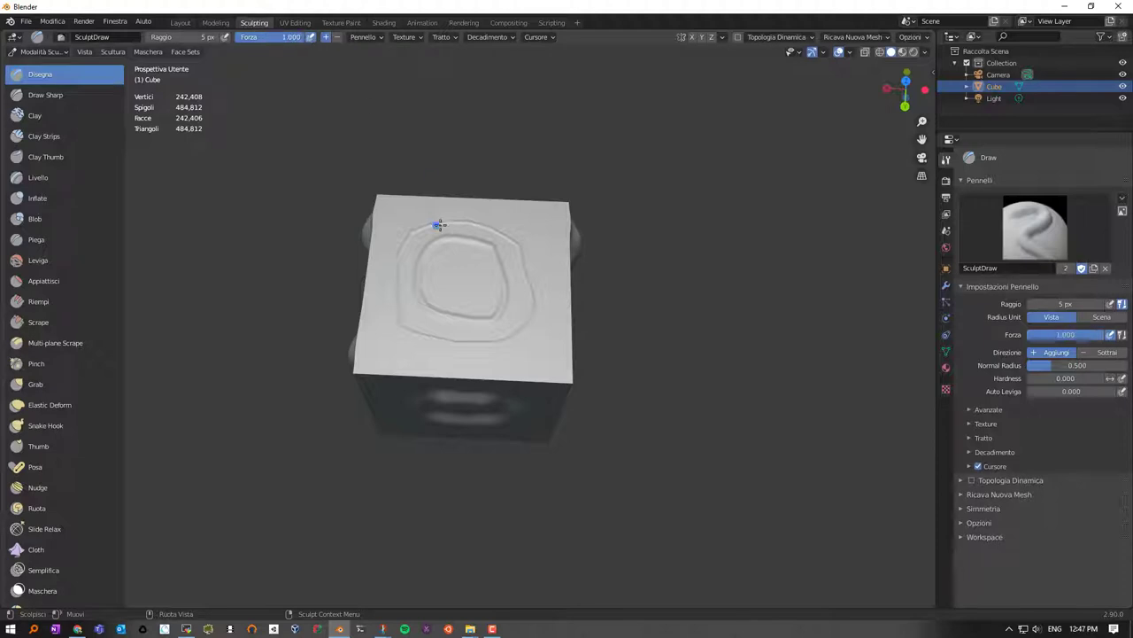
pyautogui.moveTo(476, 212); pyautogui.dragTo(493, 215)
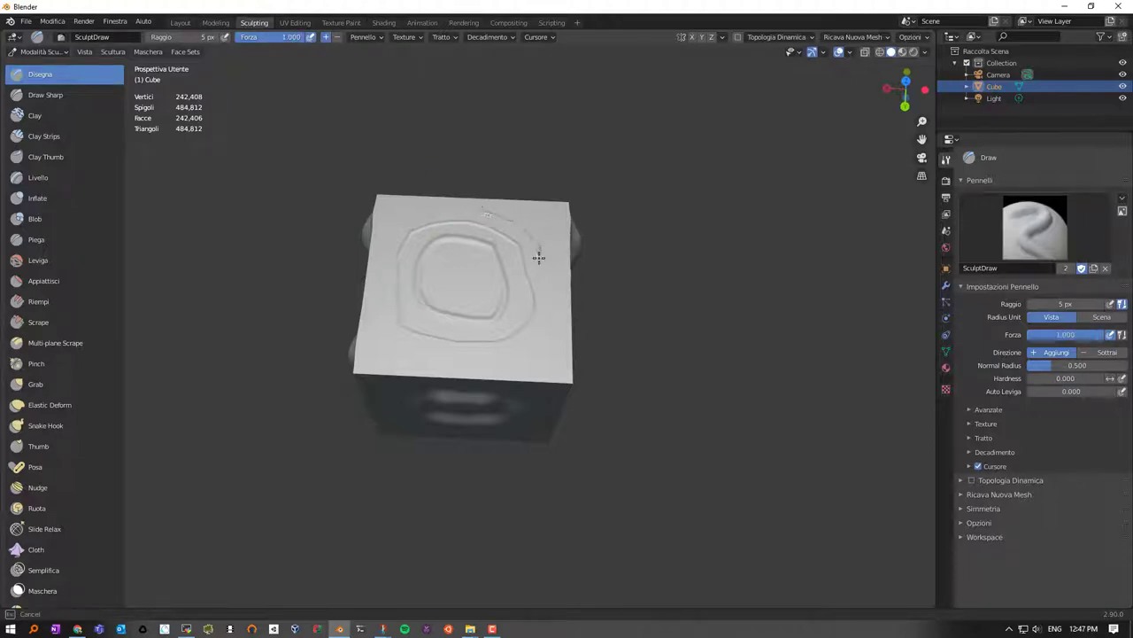
pyautogui.moveTo(538, 257); pyautogui.dragTo(544, 294)
pyautogui.moveTo(500, 355); pyautogui.dragTo(434, 354)
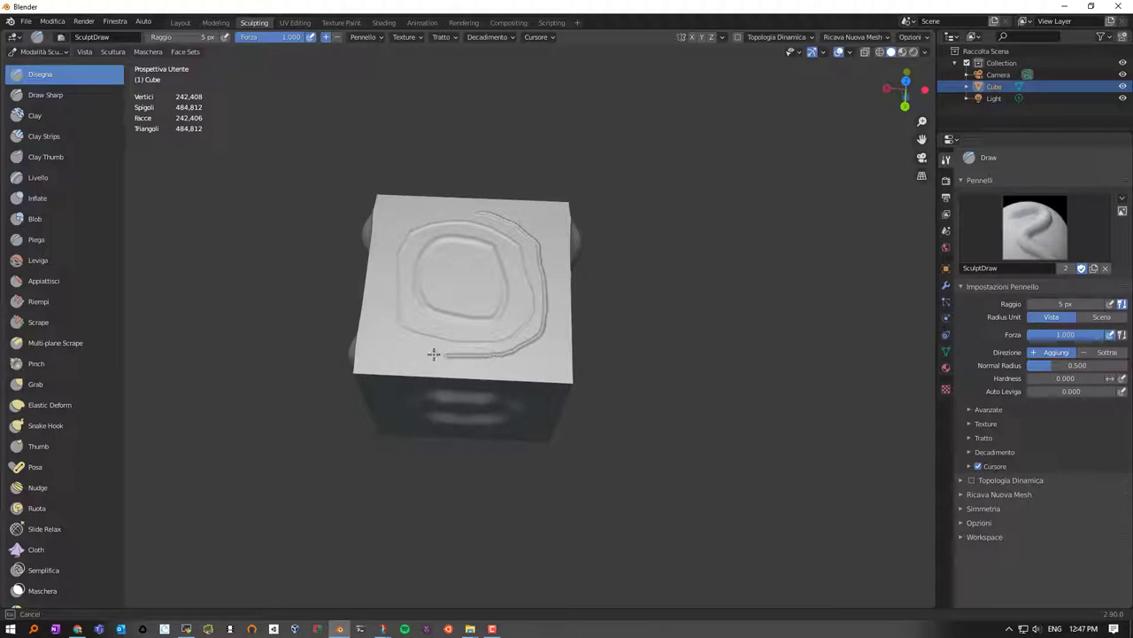
pyautogui.moveTo(450, 299); pyautogui.dragTo(441, 275, button='middle')
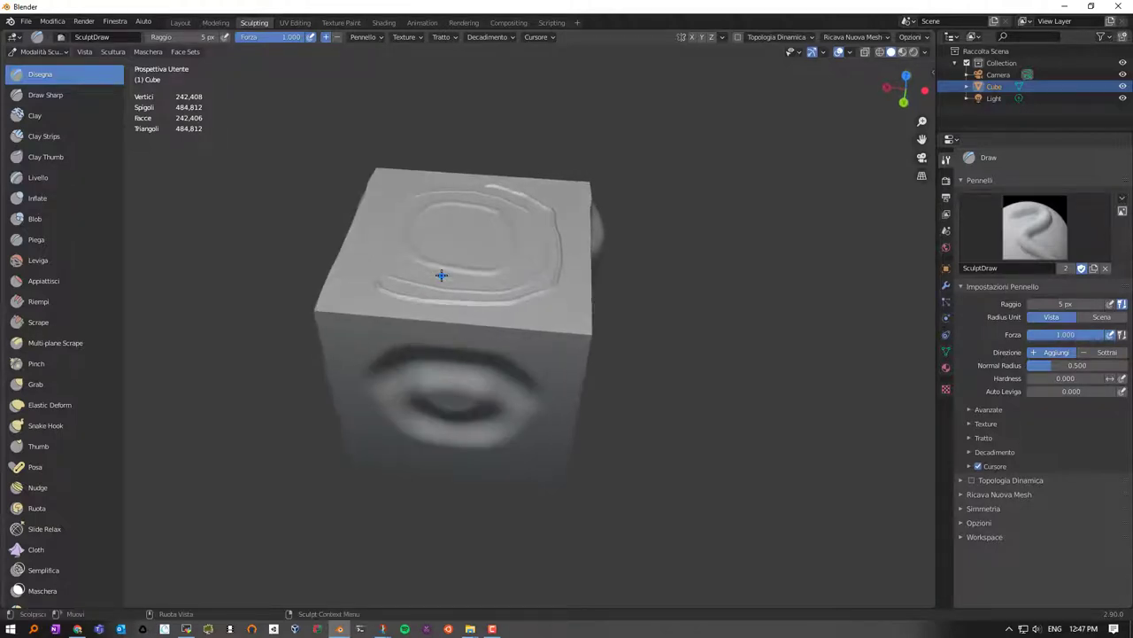
# Step: Lower the brush strength to 0.182 and add a soft stroke across the top face
pyautogui.scroll(2, 441, 275)
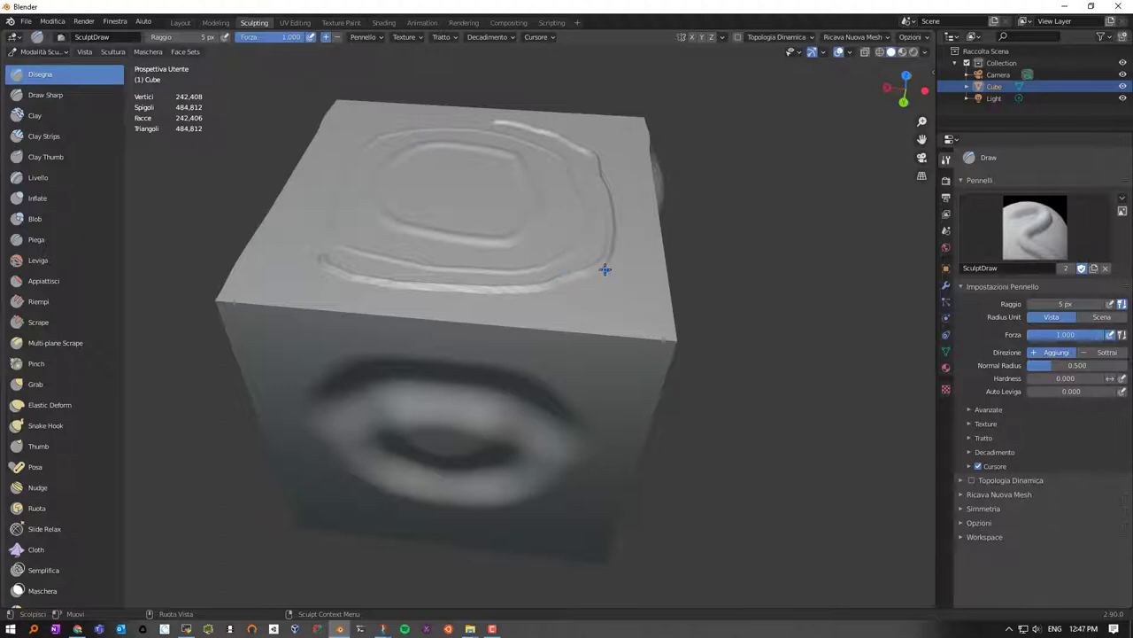
pyautogui.press('f')
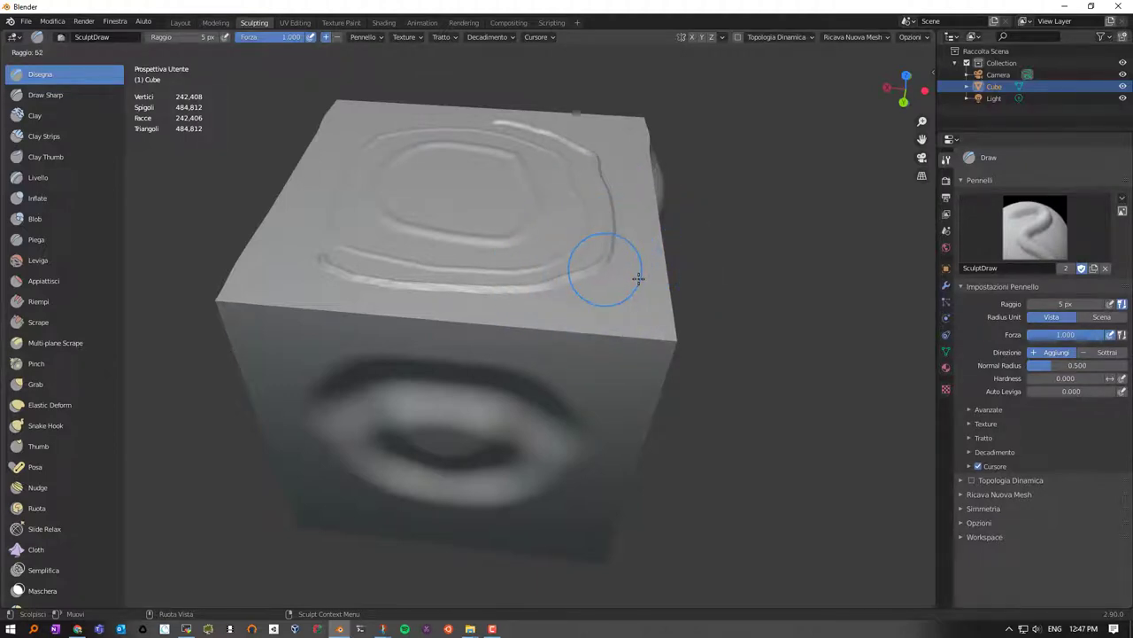
pyautogui.press('Escape')
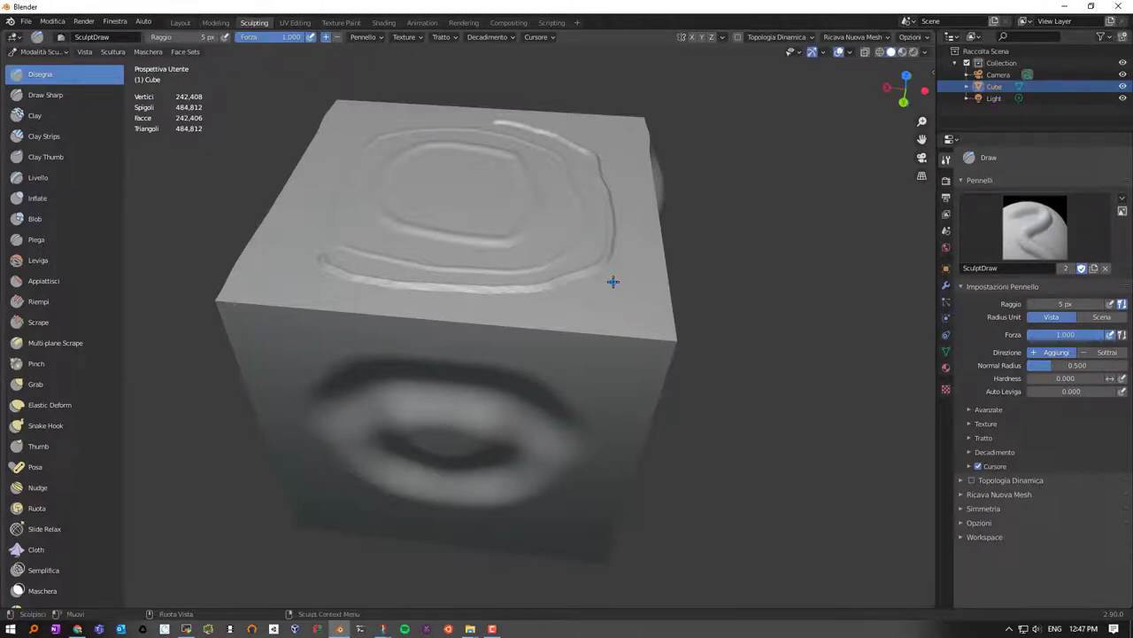
pyautogui.hotkey('shift', 'f')
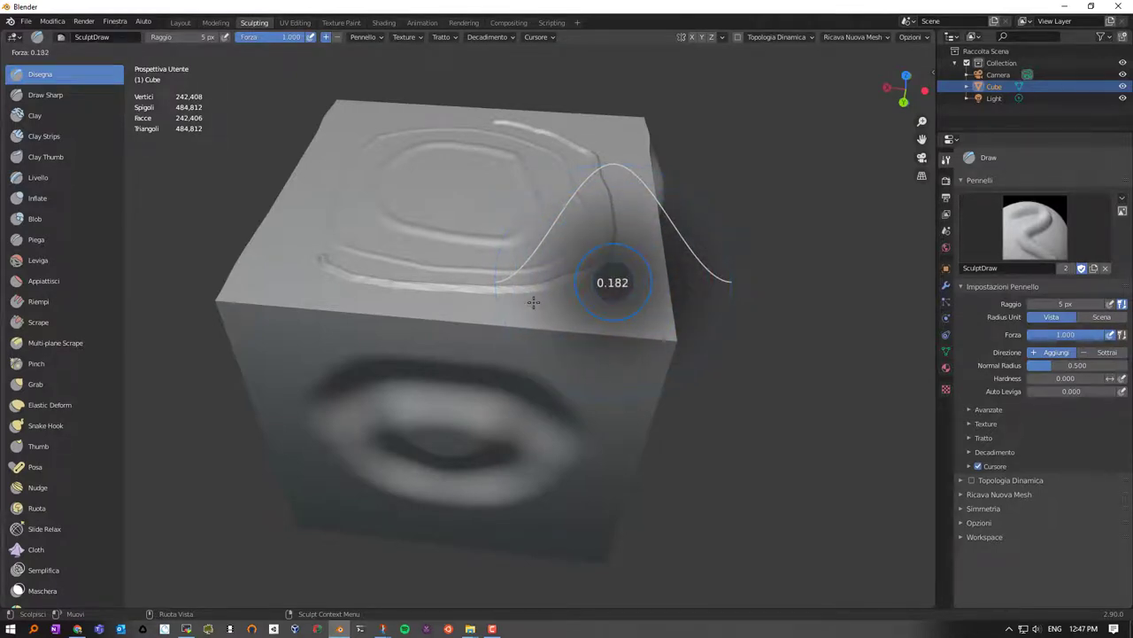
pyautogui.click(533, 302)
pyautogui.moveTo(520, 305); pyautogui.dragTo(558, 300)
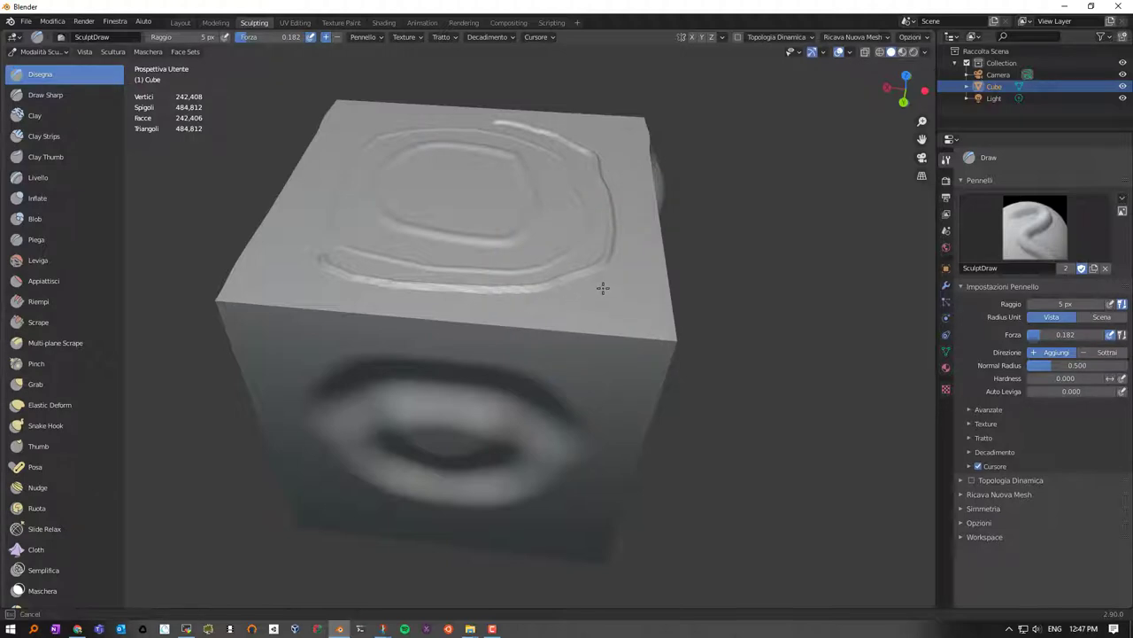
pyautogui.moveTo(639, 210); pyautogui.dragTo(634, 245)
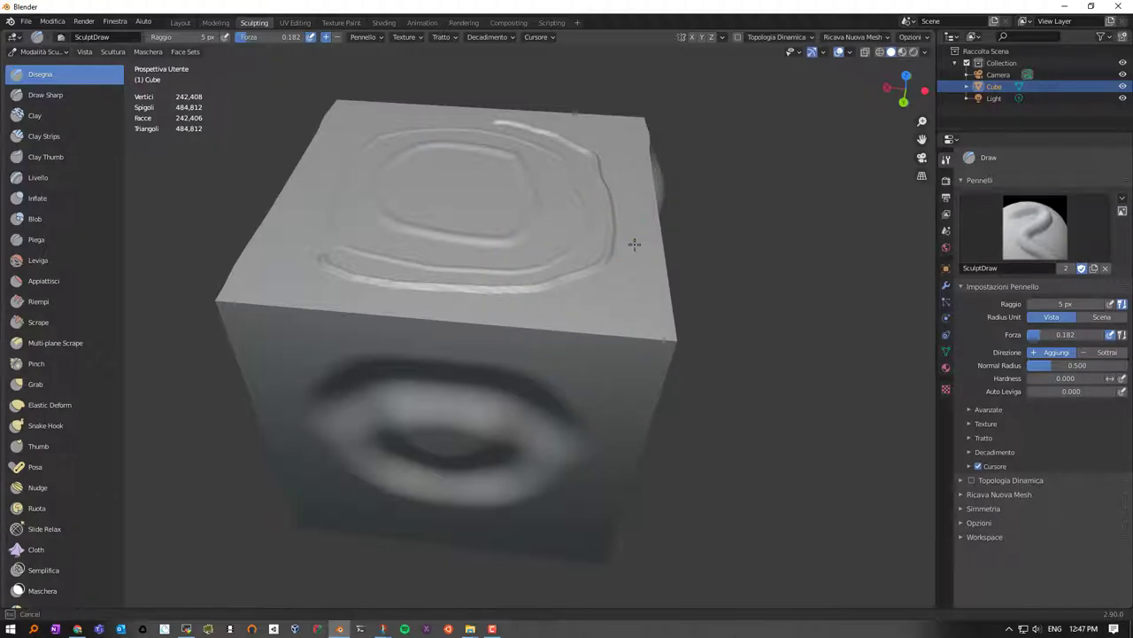
pyautogui.moveTo(617, 290); pyautogui.dragTo(613, 293)
# Step: Widen the brush to 31 px and add two ridges along the top face's right edge
pyautogui.press('f')
pyautogui.click(628, 302)
pyautogui.moveTo(635, 254); pyautogui.dragTo(641, 228)
pyautogui.moveTo(623, 298); pyautogui.dragTo(631, 262)
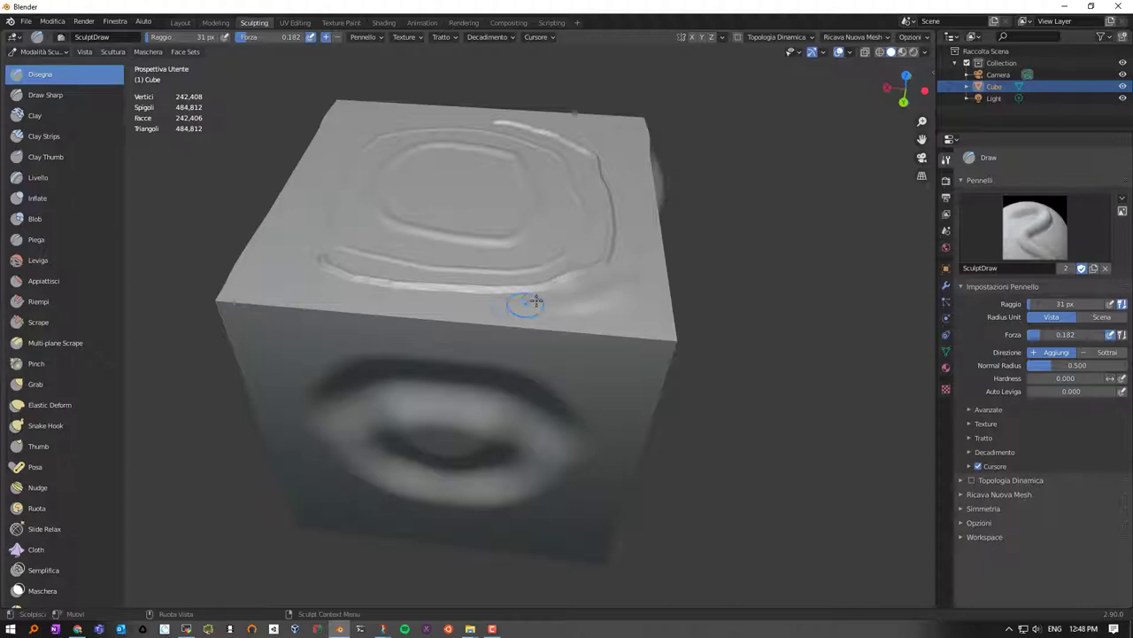
# Step: Sculpt raised Draw strokes on the top face, increasing brush strength to 0.573
pyautogui.moveTo(574, 271); pyautogui.dragTo(531, 316)
pyautogui.moveTo(250, 41); pyautogui.dragTo(336, 41)
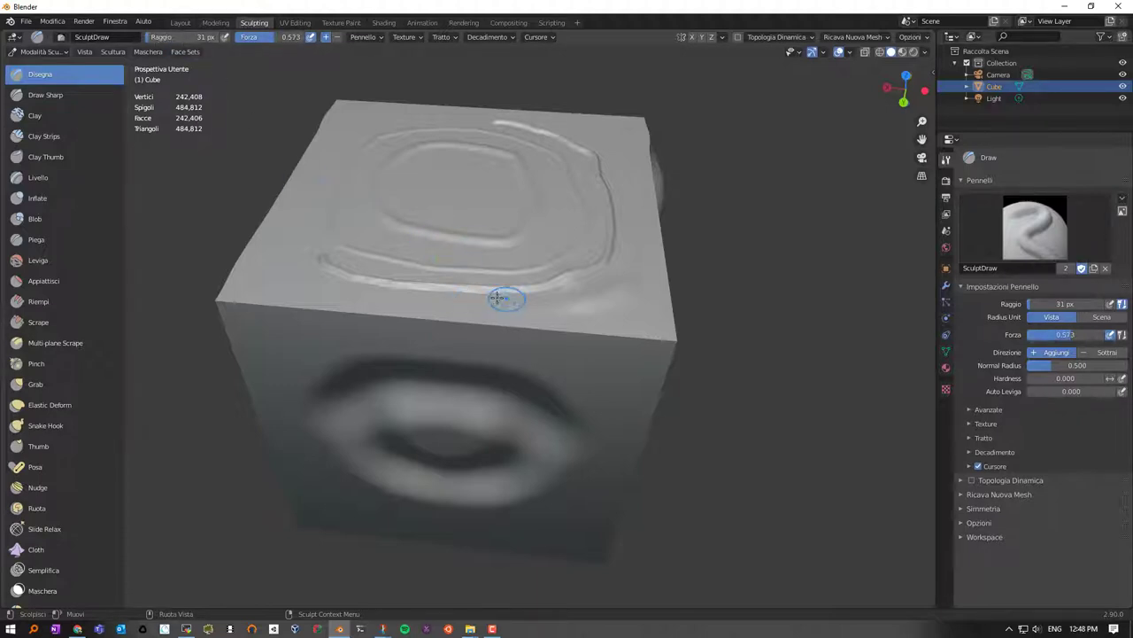
pyautogui.moveTo(506, 307)
pyautogui.mouseDown()
pyautogui.moveTo(621, 294)
pyautogui.moveTo(556, 299)
pyautogui.moveTo(637, 239)
pyautogui.mouseUp()
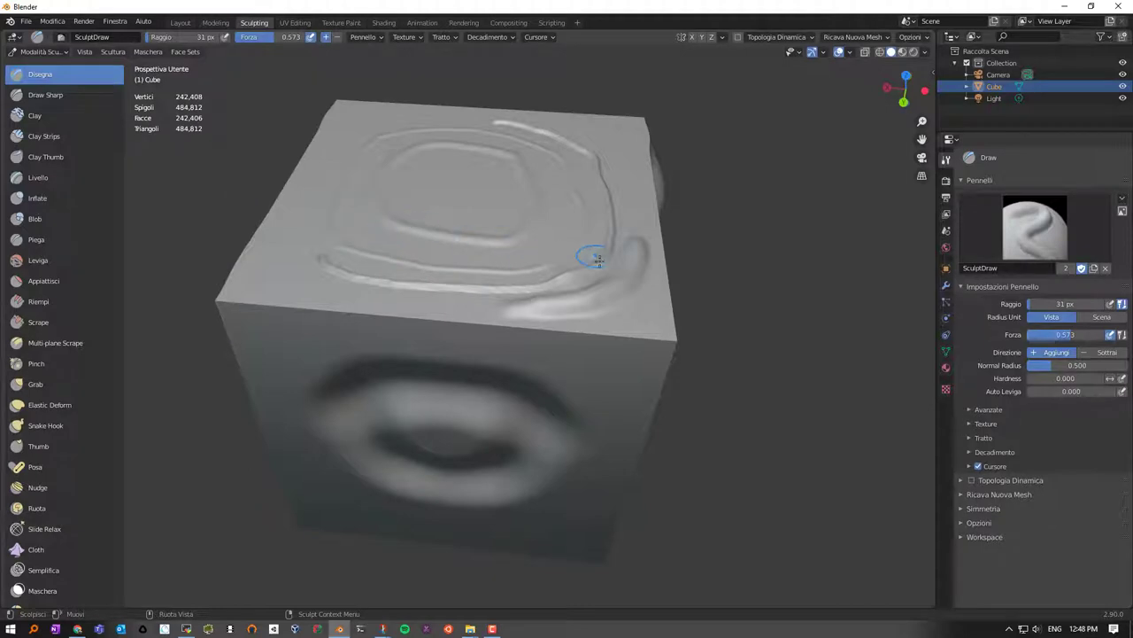
pyautogui.moveTo(631, 255); pyautogui.dragTo(451, 205)
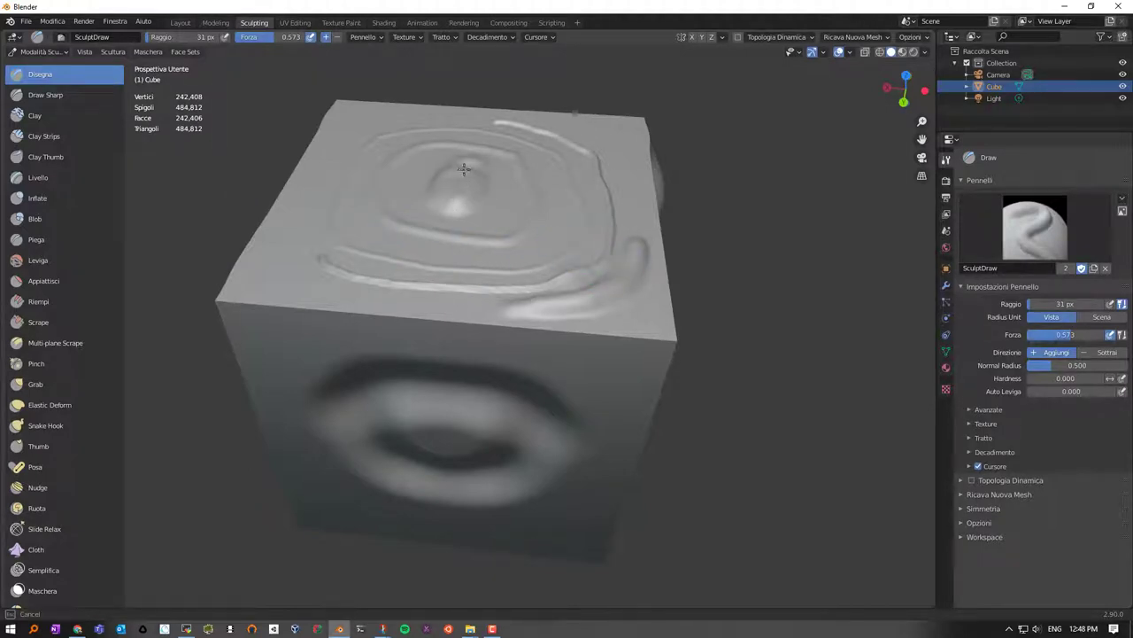
# Step: Undo the central bump and raise a new curved ridge across the top face
pyautogui.press('ctrl')
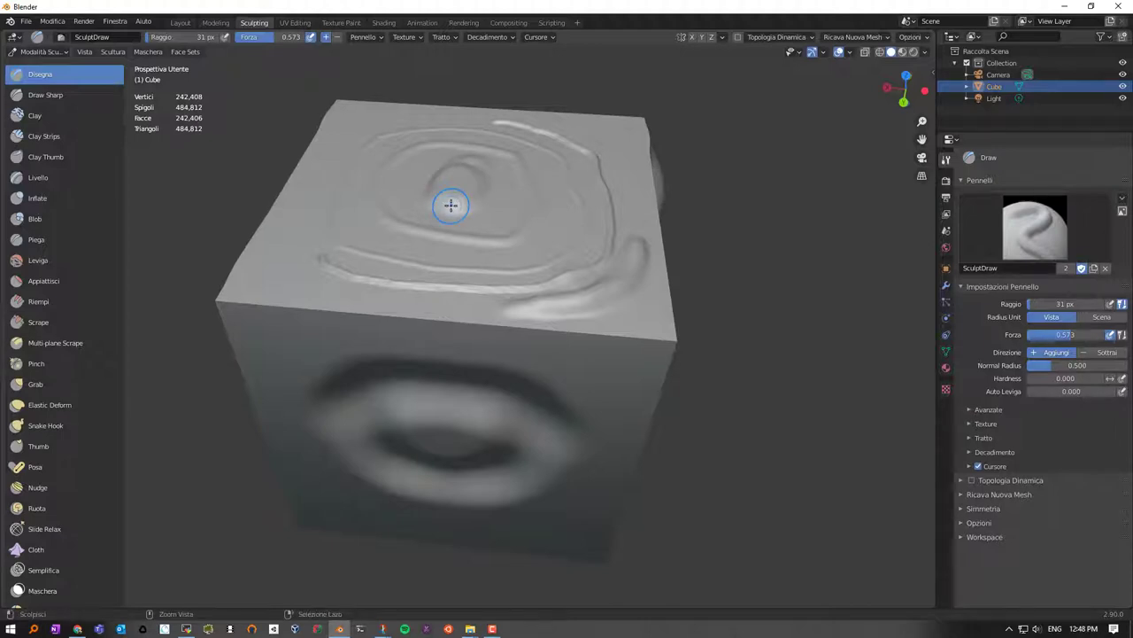
pyautogui.hotkey('ctrl', 'z')
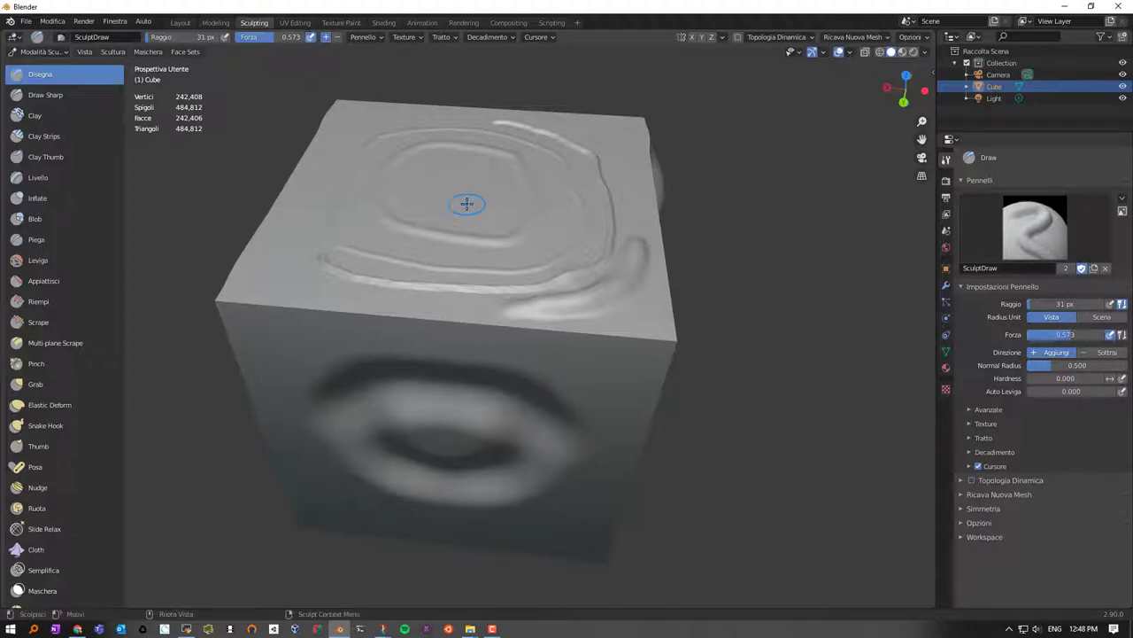
pyautogui.moveTo(412, 196)
pyautogui.mouseDown()
pyautogui.moveTo(527, 167)
pyautogui.moveTo(576, 207)
pyautogui.moveTo(498, 248)
pyautogui.moveTo(437, 192)
pyautogui.mouseUp()
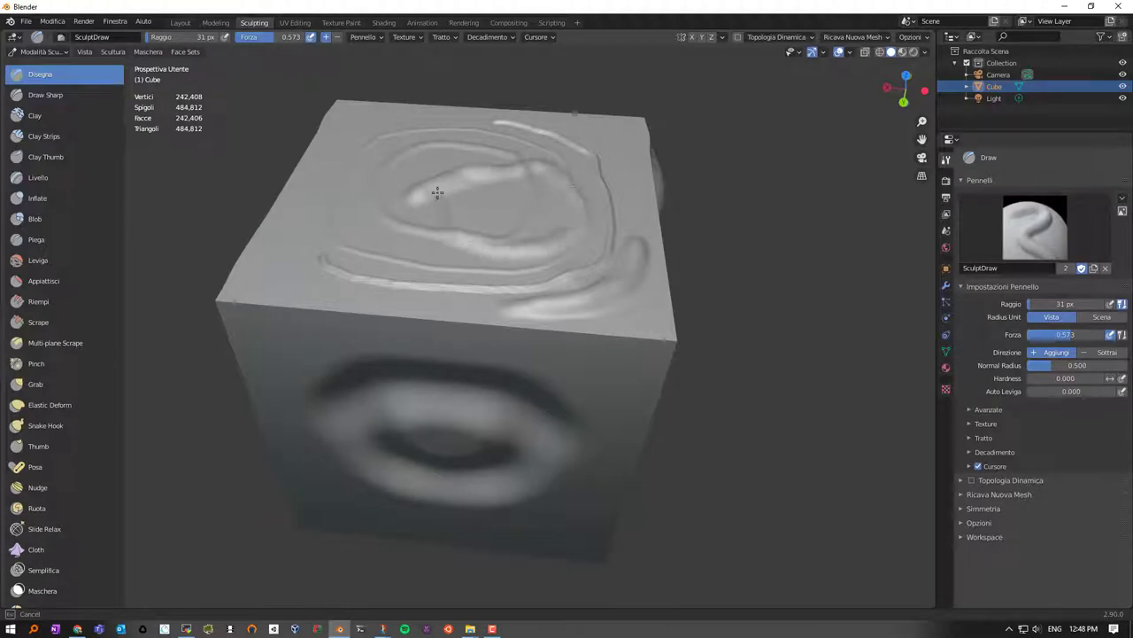
# Step: Raise concentric ridges along the top face's left and far edges into a rose-like swirl
pyautogui.moveTo(447, 233)
pyautogui.mouseDown()
pyautogui.moveTo(435, 207)
pyautogui.moveTo(443, 188)
pyautogui.mouseUp()
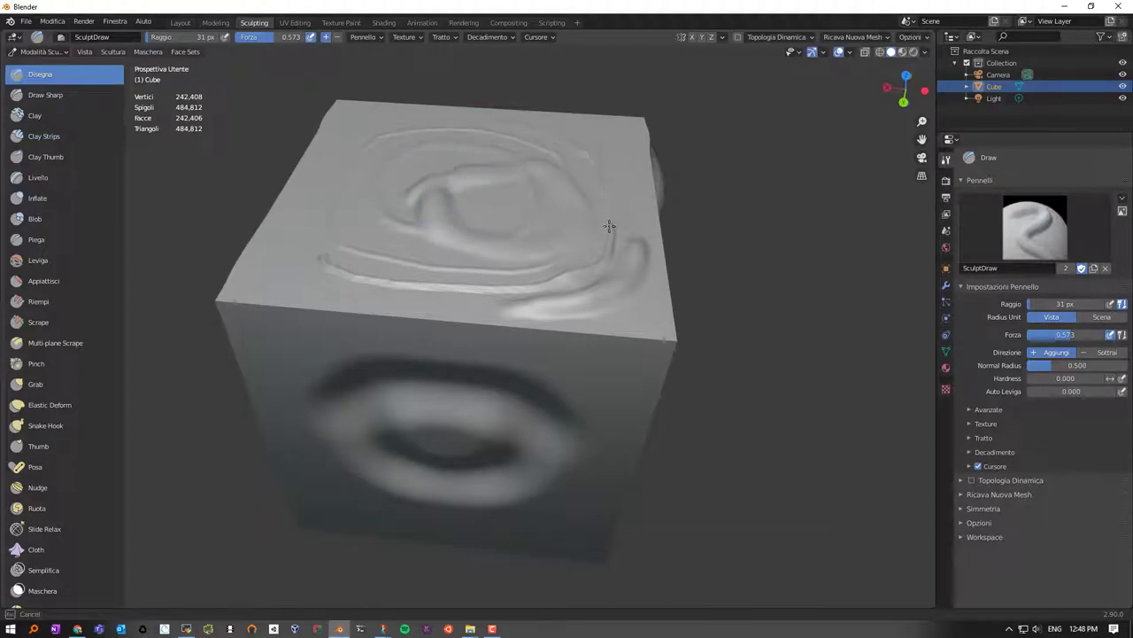
pyautogui.moveTo(573, 272)
pyautogui.mouseDown()
pyautogui.moveTo(383, 281)
pyautogui.moveTo(316, 254)
pyautogui.mouseUp()
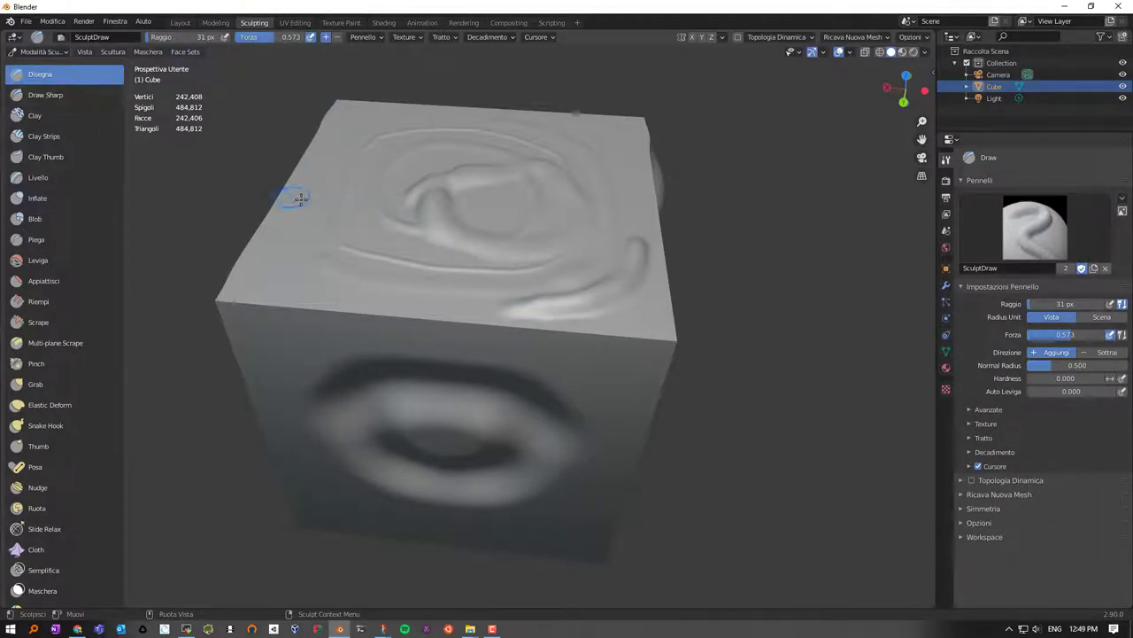
pyautogui.moveTo(301, 199)
pyautogui.mouseDown()
pyautogui.moveTo(297, 226)
pyautogui.moveTo(349, 132)
pyautogui.moveTo(462, 121)
pyautogui.moveTo(535, 142)
pyautogui.moveTo(601, 182)
pyautogui.moveTo(587, 233)
pyautogui.moveTo(513, 132)
pyautogui.moveTo(599, 213)
pyautogui.moveTo(488, 170)
pyautogui.mouseUp()
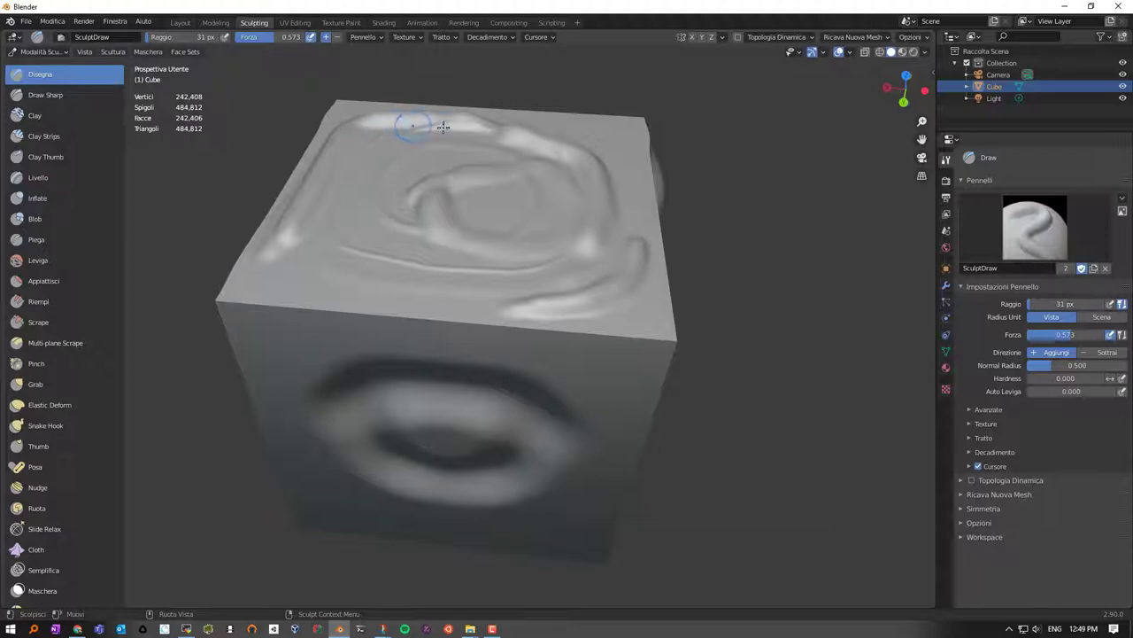
pyautogui.moveTo(516, 136)
pyautogui.mouseDown()
pyautogui.moveTo(531, 128)
pyautogui.moveTo(367, 112)
pyautogui.moveTo(488, 128)
pyautogui.mouseUp()
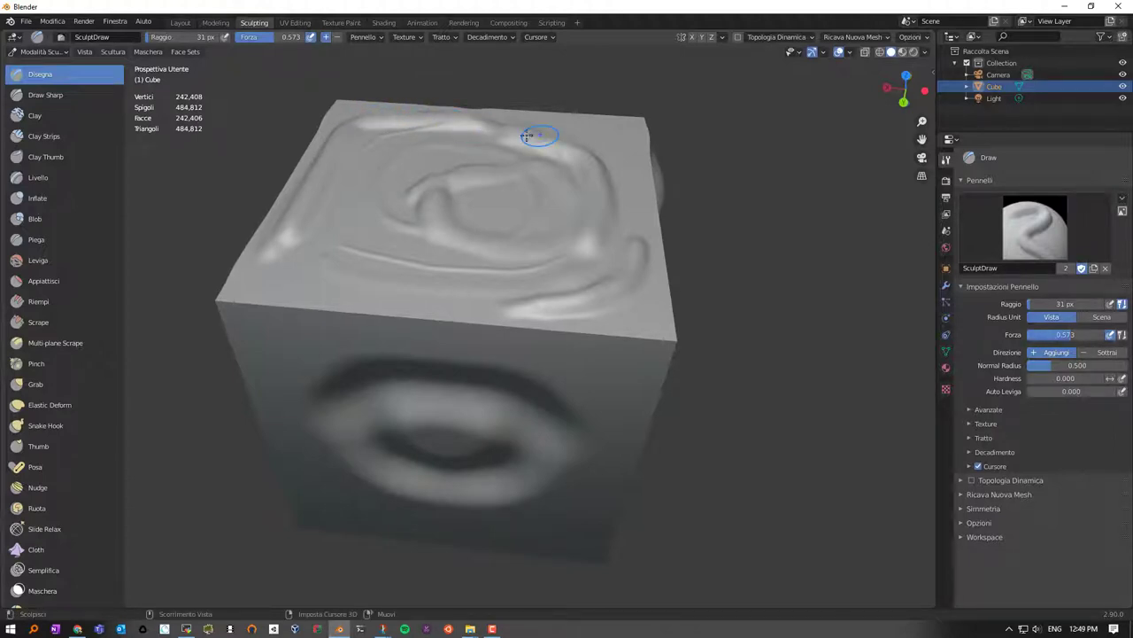
pyautogui.moveTo(591, 157)
pyautogui.mouseDown()
pyautogui.moveTo(582, 159)
pyautogui.moveTo(591, 171)
pyautogui.mouseUp()
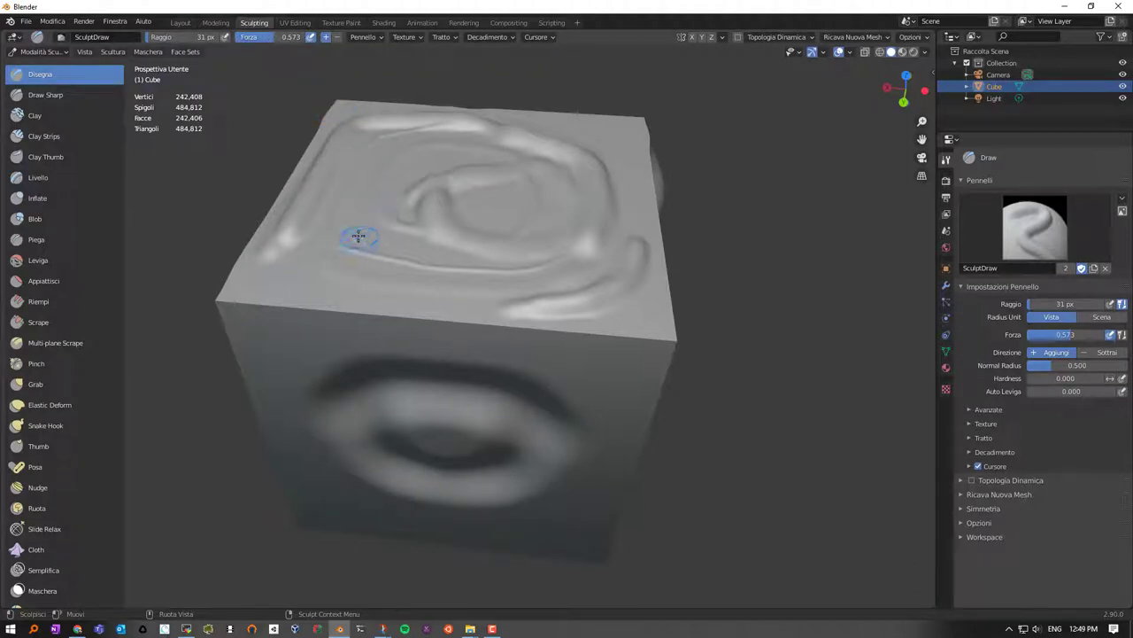
pyautogui.moveTo(361, 235)
pyautogui.mouseDown()
pyautogui.moveTo(364, 204)
pyautogui.moveTo(348, 234)
pyautogui.moveTo(371, 178)
pyautogui.moveTo(392, 240)
pyautogui.moveTo(355, 233)
pyautogui.moveTo(363, 239)
pyautogui.moveTo(354, 232)
pyautogui.moveTo(527, 276)
pyautogui.moveTo(576, 253)
pyautogui.moveTo(506, 274)
pyautogui.moveTo(509, 232)
pyautogui.mouseUp()
pyautogui.moveTo(509, 232)
pyautogui.mouseDown(button='middle')
pyautogui.moveTo(501, 177)
pyautogui.moveTo(506, 253)
pyautogui.moveTo(529, 243)
pyautogui.moveTo(540, 117)
pyautogui.moveTo(523, 256)
pyautogui.moveTo(537, 225)
pyautogui.moveTo(519, 210)
pyautogui.mouseUp(button='middle')
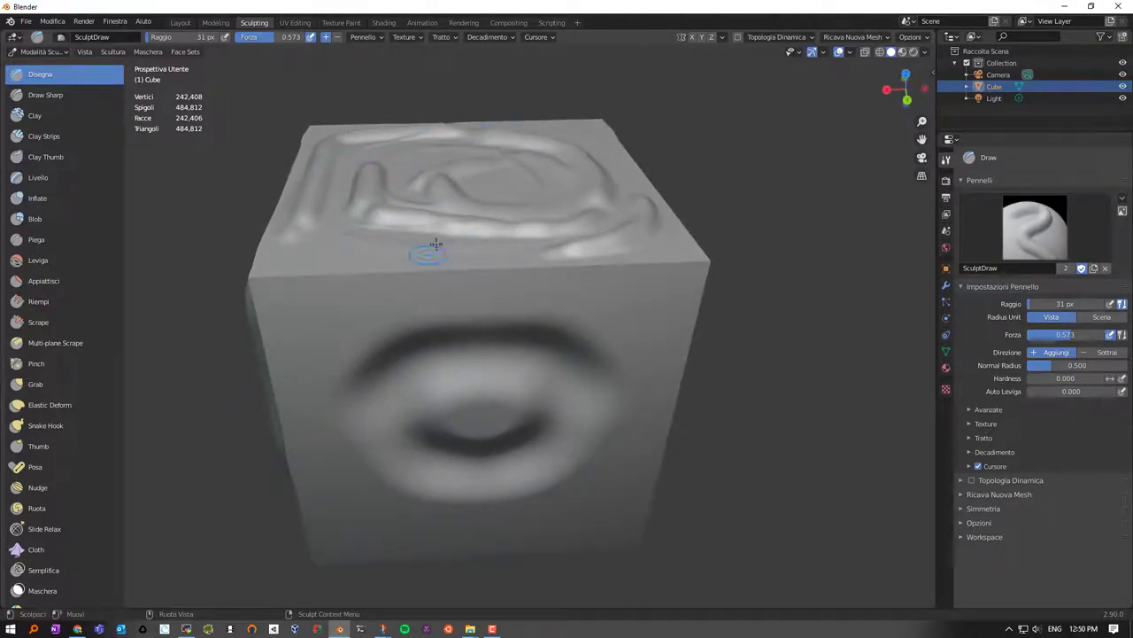
# Step: On a flat cube face, replace a weak stroke with one bold bar at strength 1.000
pyautogui.moveTo(422, 263)
pyautogui.mouseDown(button='middle')
pyautogui.moveTo(446, 190)
pyautogui.moveTo(502, 235)
pyautogui.moveTo(534, 205)
pyautogui.moveTo(419, 218)
pyautogui.moveTo(442, 117)
pyautogui.mouseUp(button='middle')
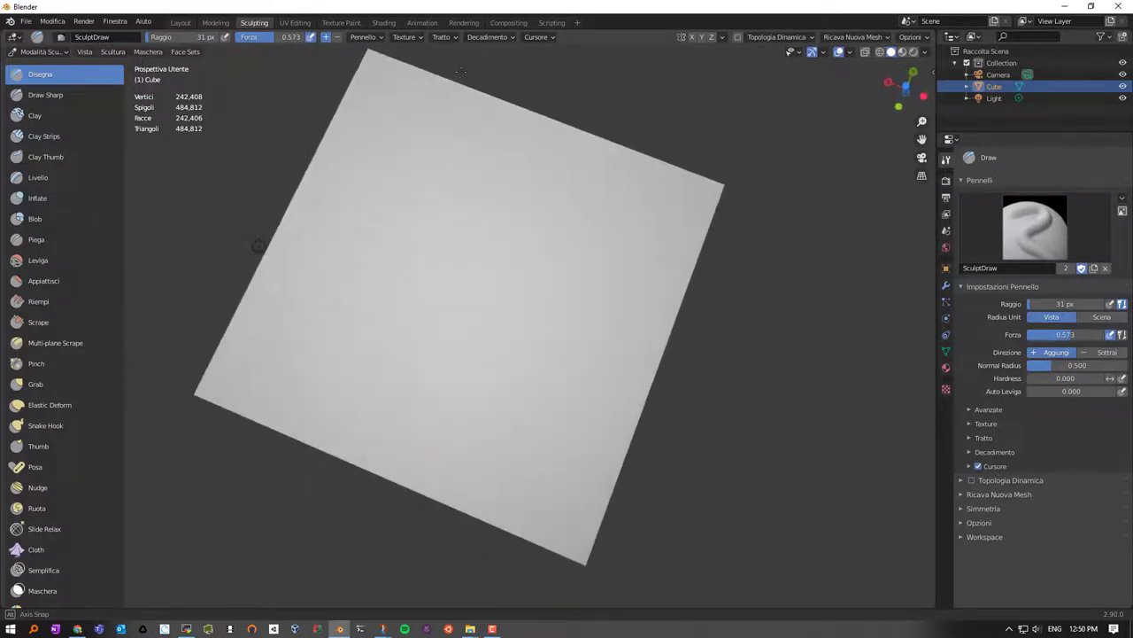
pyautogui.moveTo(436, 232)
pyautogui.mouseDown(button='middle')
pyautogui.moveTo(448, 198)
pyautogui.moveTo(413, 207)
pyautogui.moveTo(374, 182)
pyautogui.moveTo(367, 152)
pyautogui.moveTo(344, 198)
pyautogui.mouseUp(button='middle')
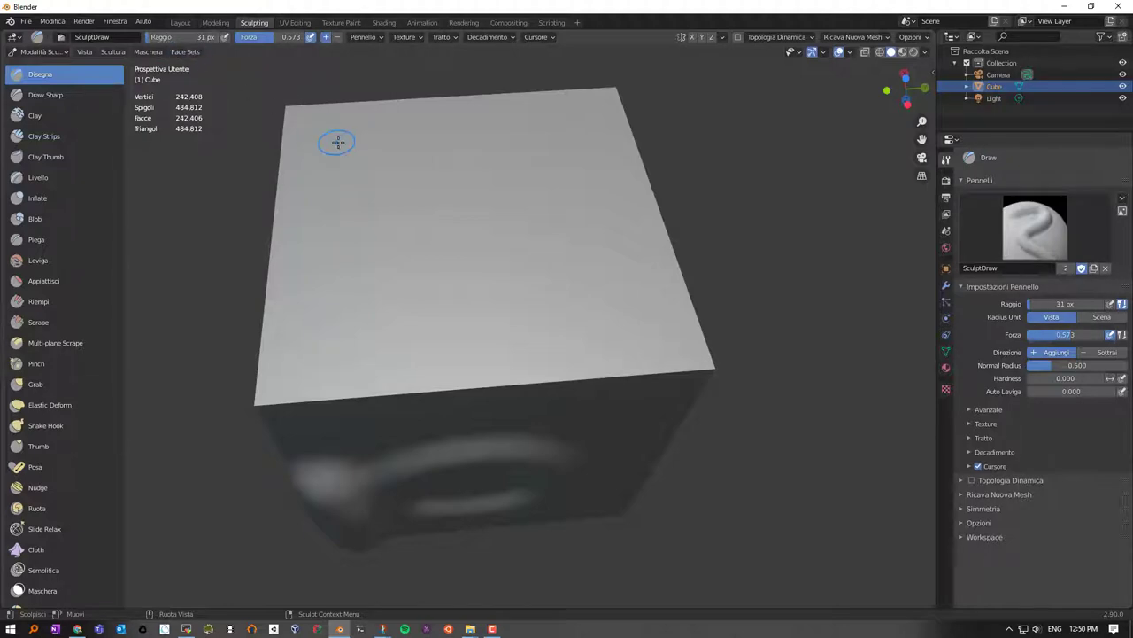
pyautogui.moveTo(318, 134); pyautogui.dragTo(562, 133)
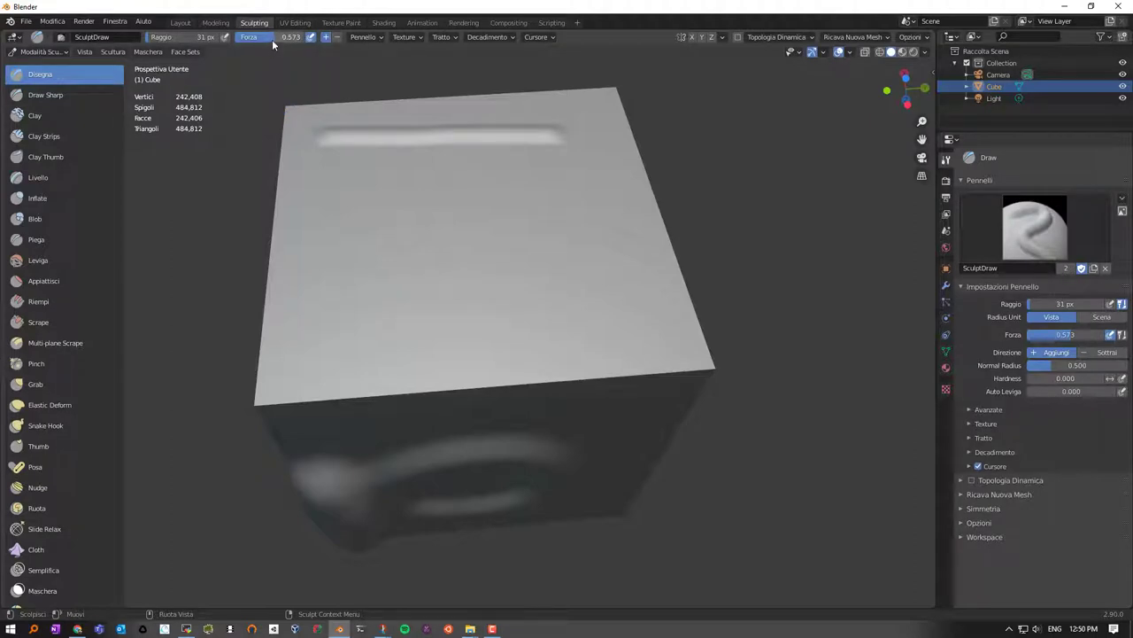
pyautogui.hotkey('ctrl', 'z')
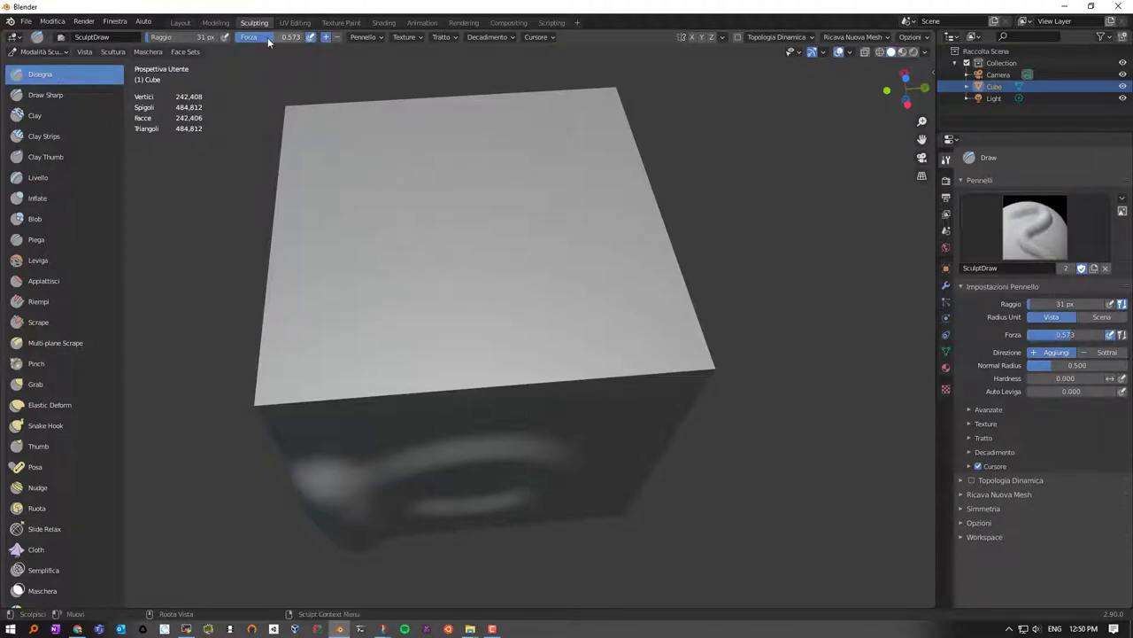
pyautogui.moveTo(267, 37); pyautogui.dragTo(301, 37)
pyautogui.moveTo(317, 146); pyautogui.dragTo(527, 142)
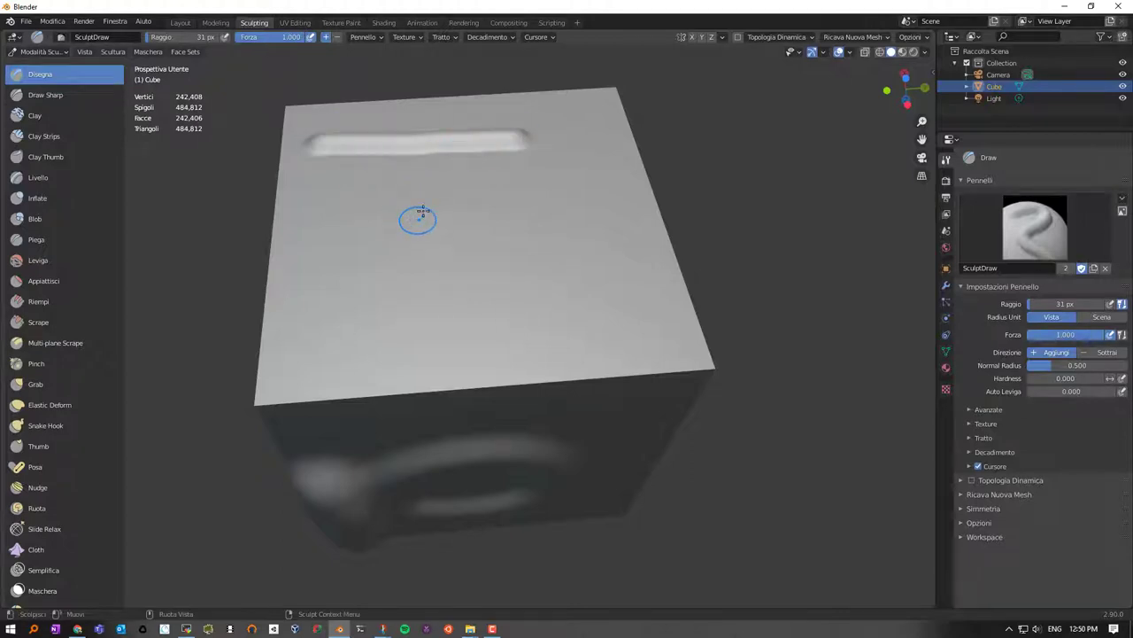
# Step: With Draw Sharp, carve a single thin groove just beneath the raised bar, discarding extras
pyautogui.click(53, 95)
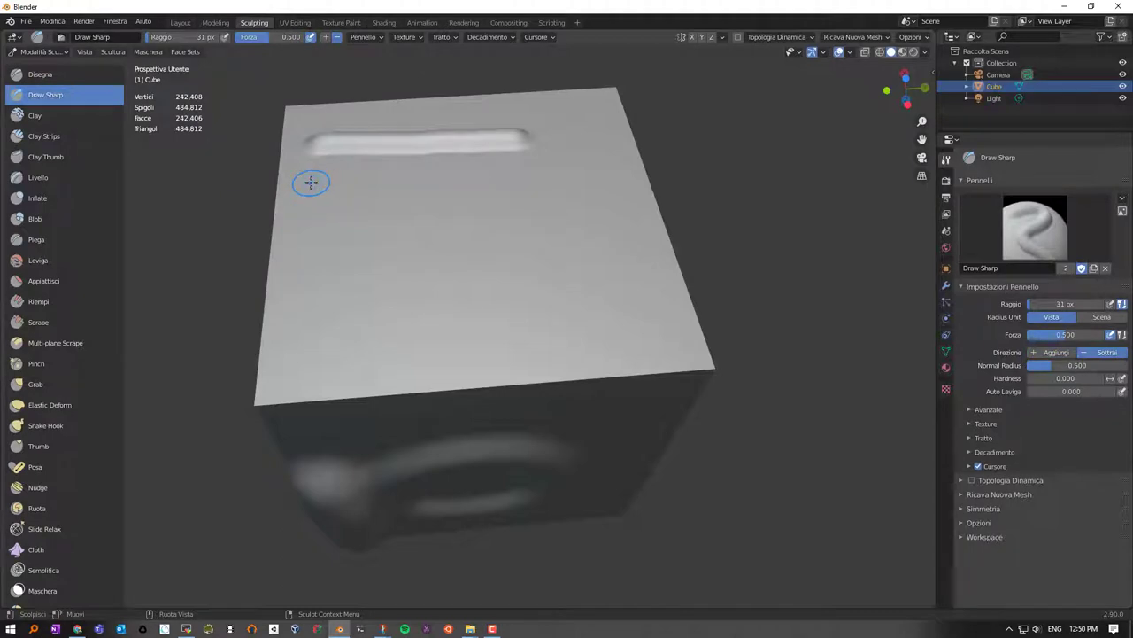
pyautogui.moveTo(311, 182); pyautogui.dragTo(431, 187)
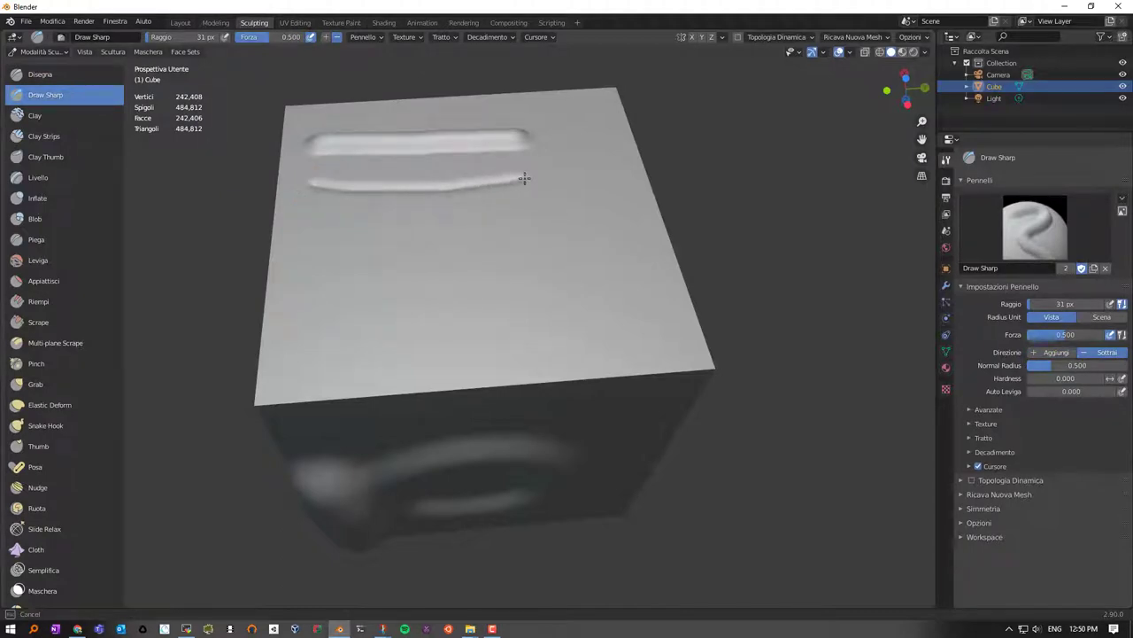
pyautogui.moveTo(524, 178); pyautogui.dragTo(523, 179)
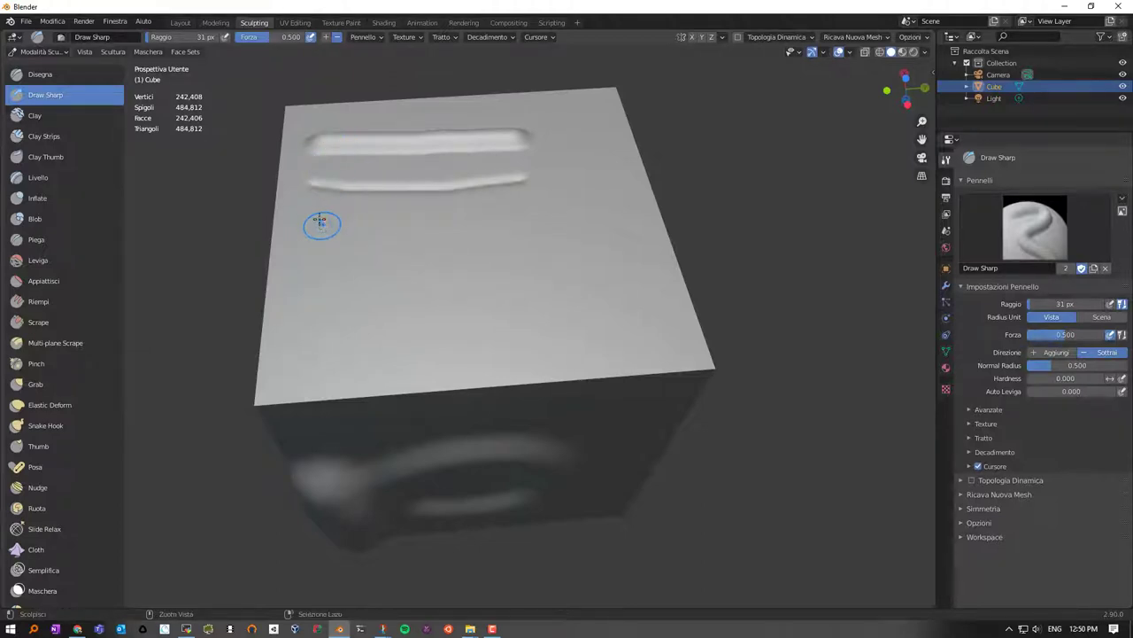
pyautogui.moveTo(313, 211)
pyautogui.mouseDown()
pyautogui.moveTo(489, 214)
pyautogui.moveTo(544, 200)
pyautogui.mouseUp()
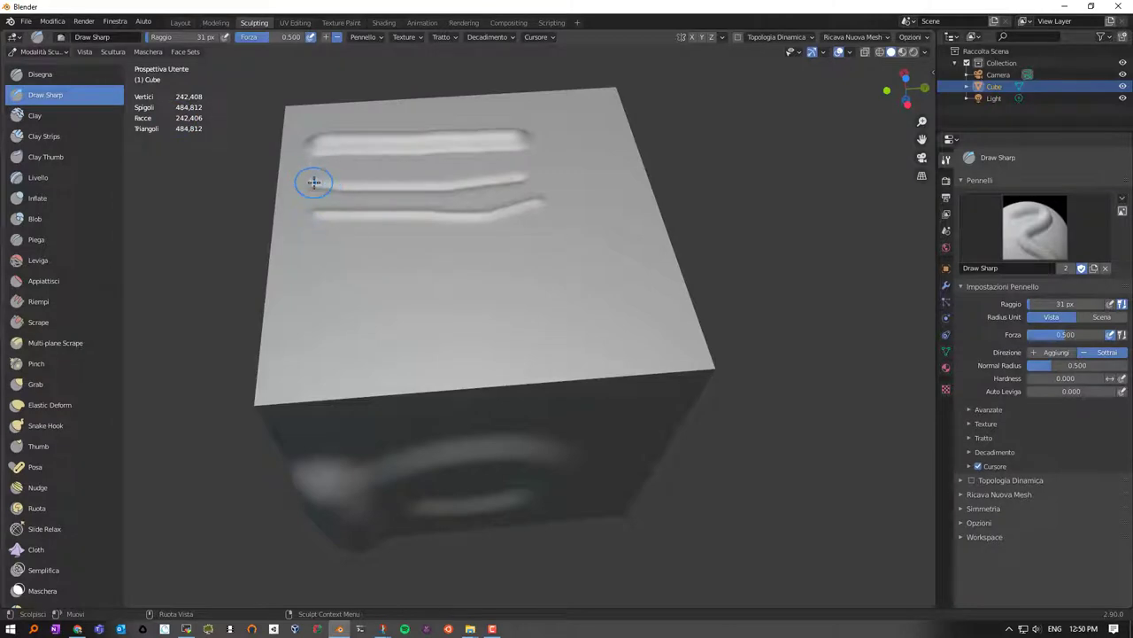
pyautogui.moveTo(315, 183)
pyautogui.mouseDown()
pyautogui.moveTo(324, 171)
pyautogui.moveTo(528, 173)
pyautogui.mouseUp()
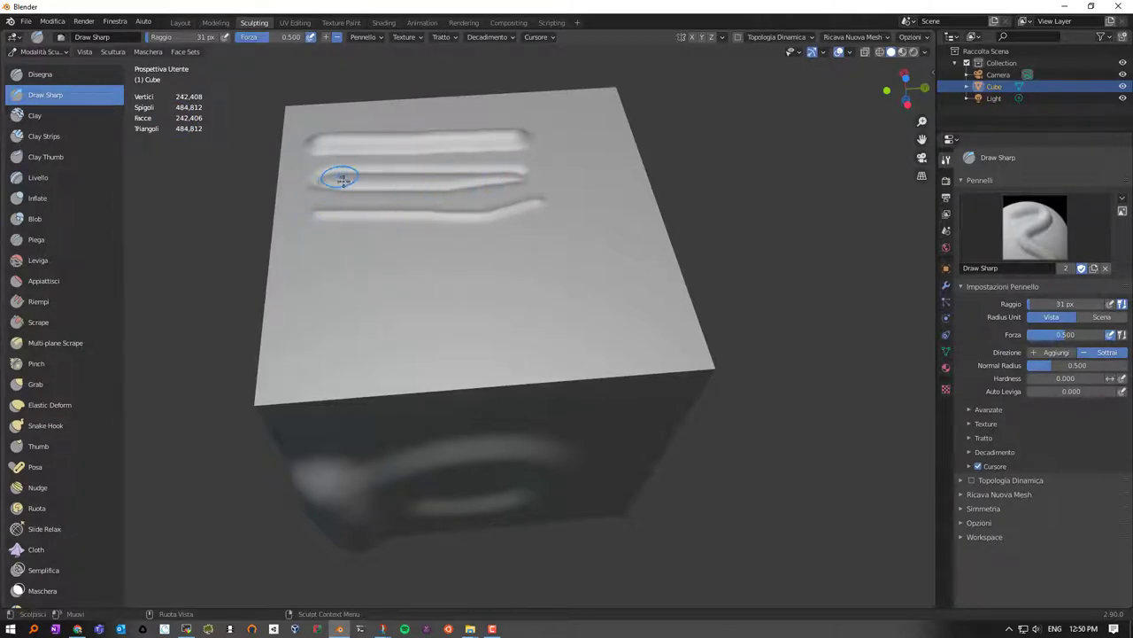
pyautogui.hotkey('ctrl', 'z')
pyautogui.hotkey('ctrl', 'z')
pyautogui.hotkey('ctrl', 'z')
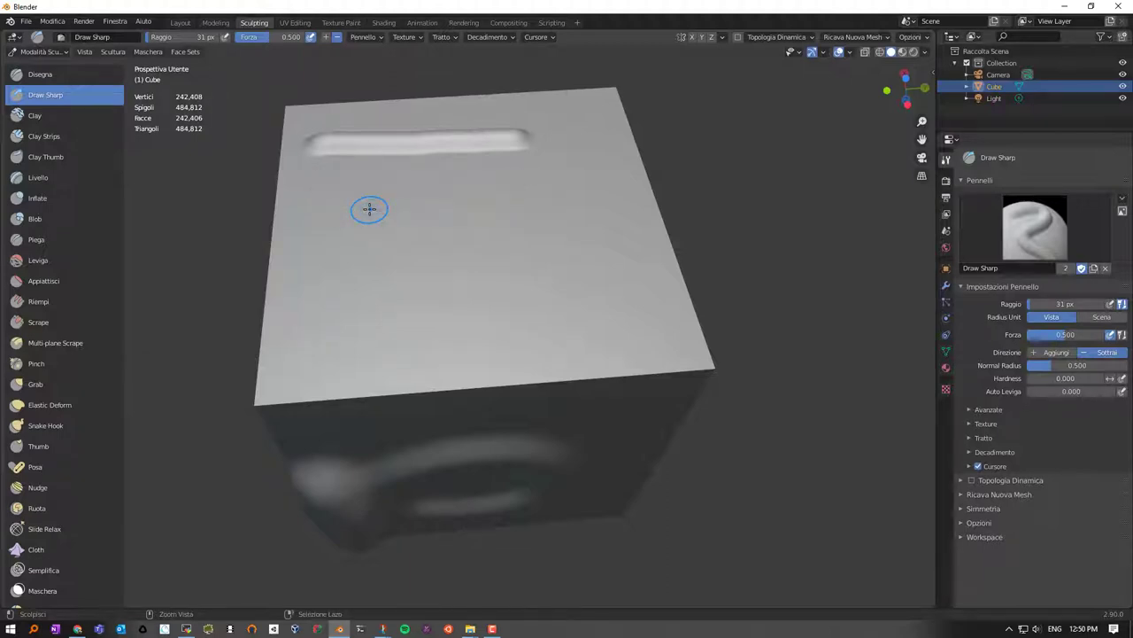
pyautogui.moveTo(315, 173); pyautogui.dragTo(538, 173)
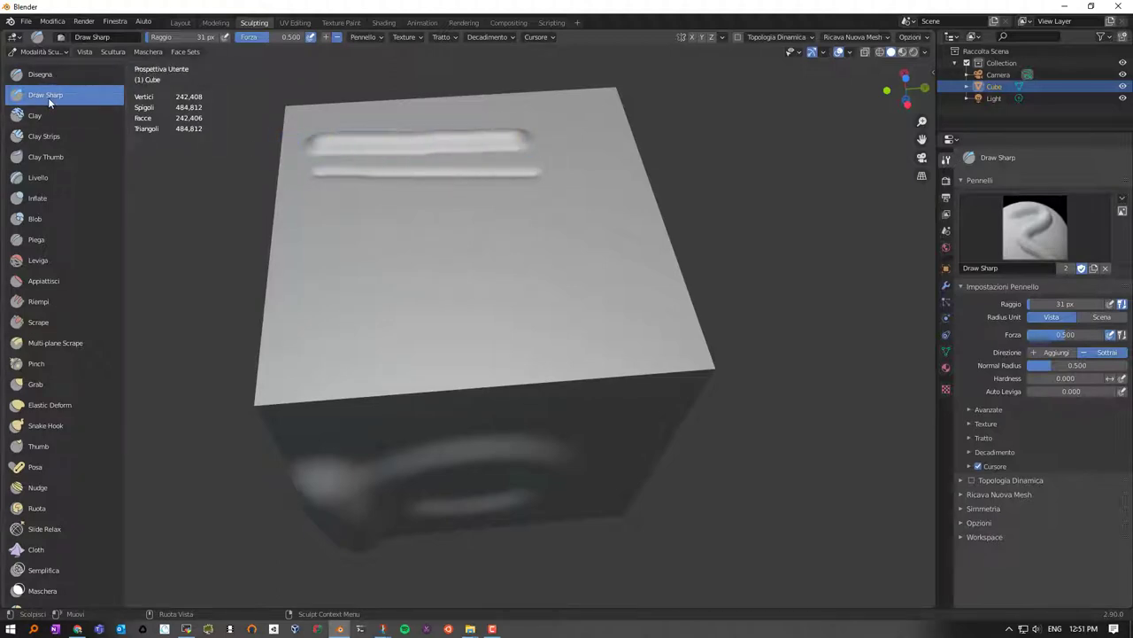
pyautogui.click(27, 22)
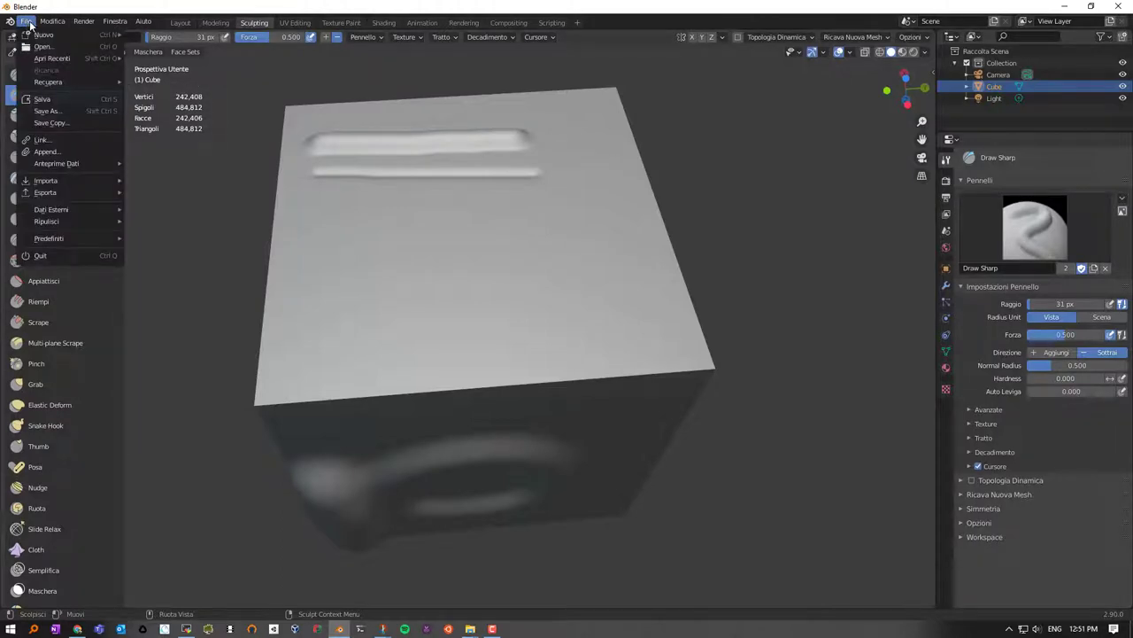
pyautogui.moveTo(53, 21)
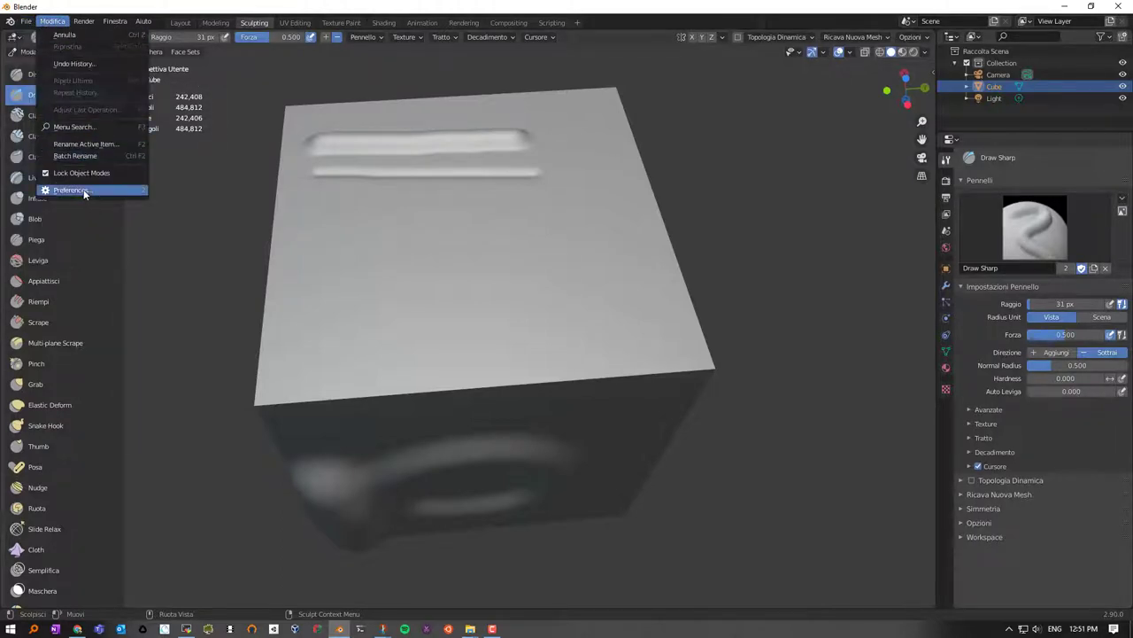
# Step: Open Blender's Preferences window and close it again
pyautogui.click(84, 189)
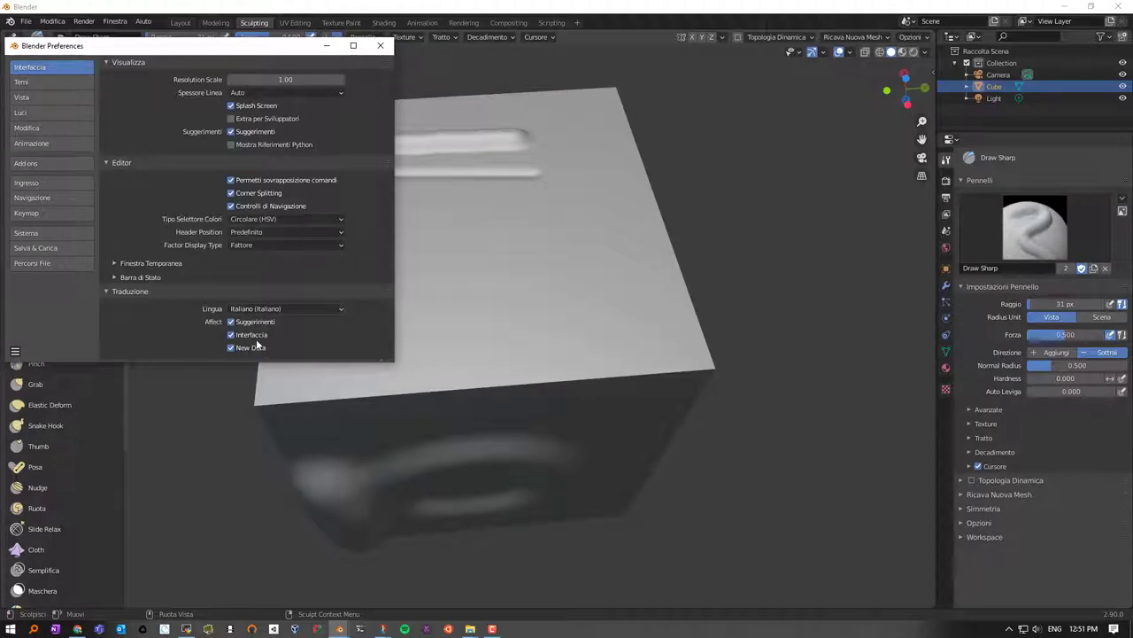
pyautogui.click(382, 46)
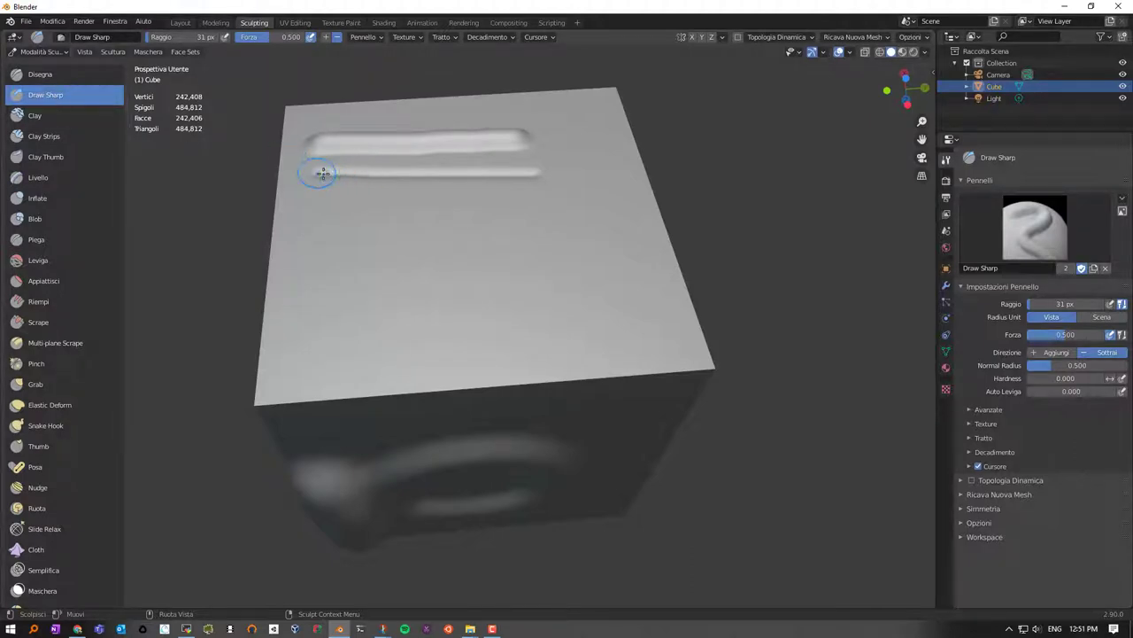
# Step: With the Clay brush, build three parallel clay ridges across the cube face
pyautogui.click(40, 115)
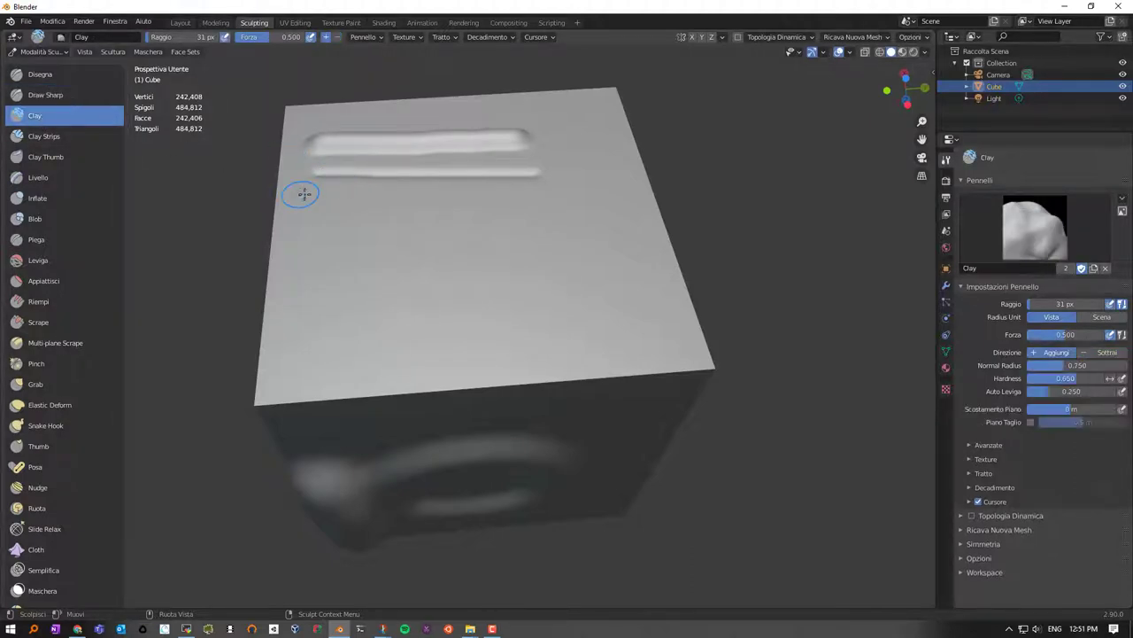
pyautogui.moveTo(315, 203); pyautogui.dragTo(551, 200)
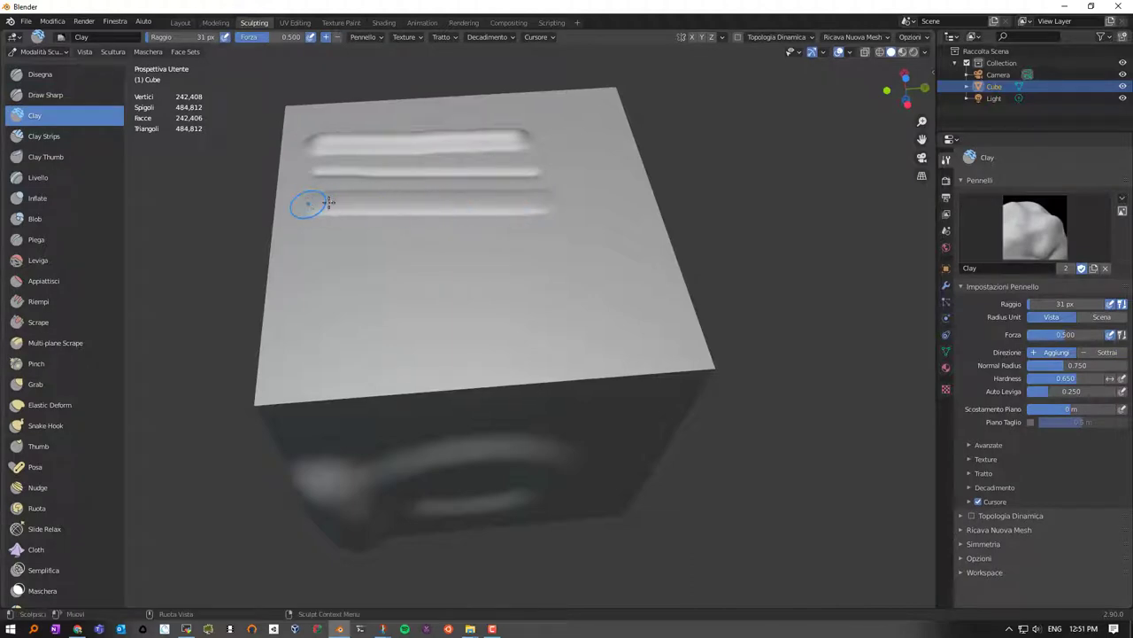
pyautogui.moveTo(423, 203)
pyautogui.mouseDown(button='middle')
pyautogui.moveTo(455, 225)
pyautogui.moveTo(473, 215)
pyautogui.moveTo(455, 228)
pyautogui.mouseUp(button='middle')
pyautogui.moveTo(278, 165); pyautogui.dragTo(450, 139)
pyautogui.moveTo(321, 161); pyautogui.dragTo(503, 135)
pyautogui.moveTo(310, 234); pyautogui.dragTo(364, 226)
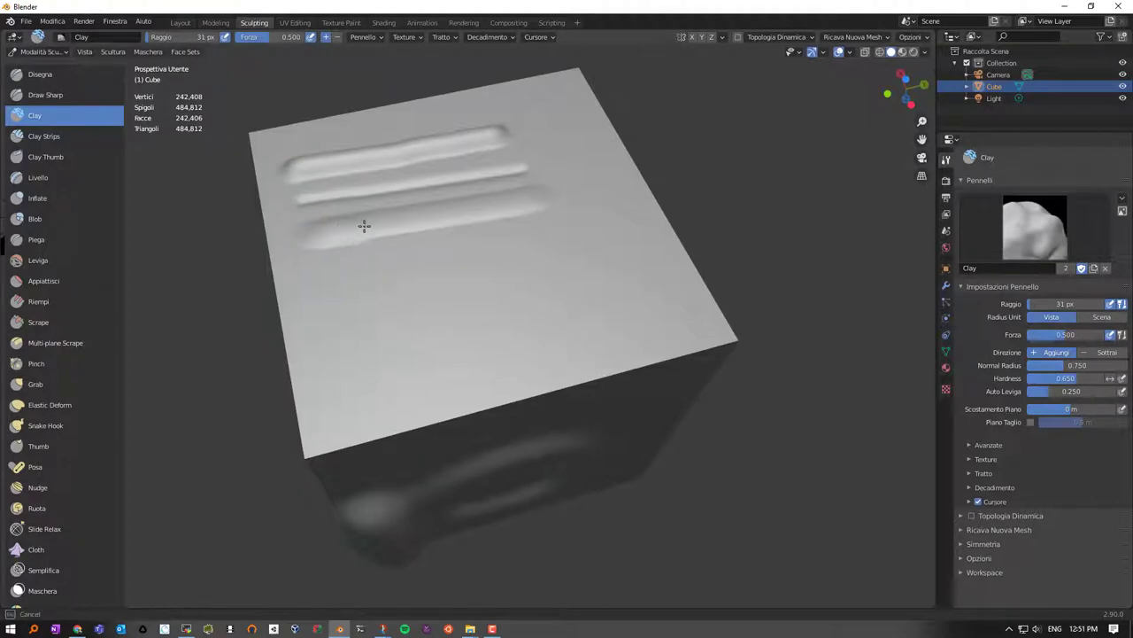
pyautogui.moveTo(519, 199); pyautogui.dragTo(524, 198)
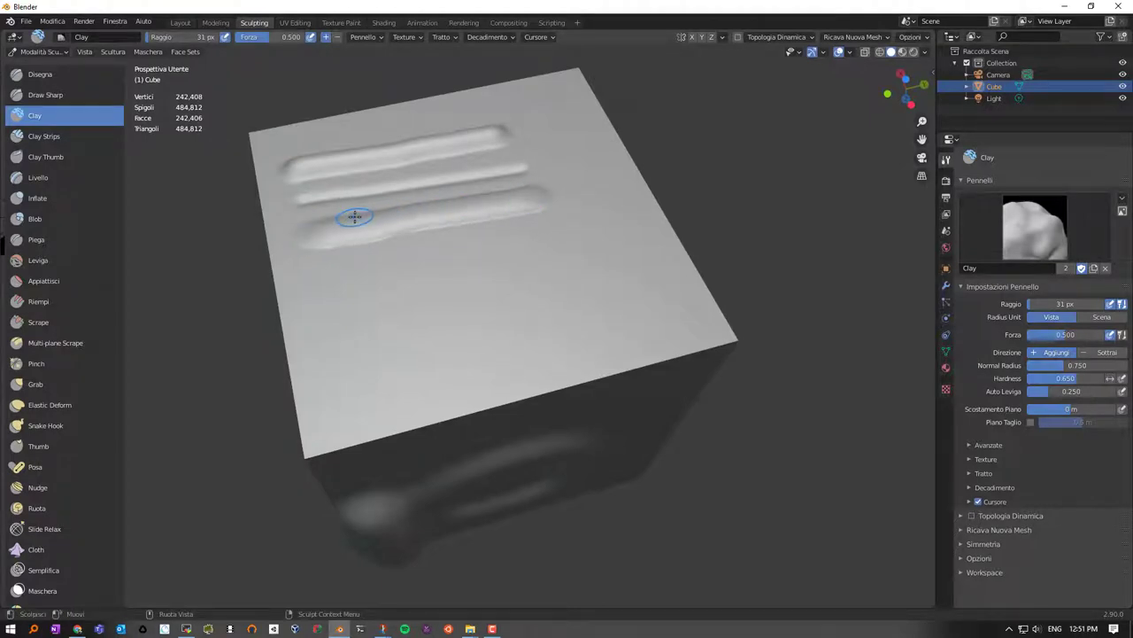
# Step: Add a fourth clay stroke, undo it, and orbit to a high top-down view
pyautogui.moveTo(317, 264); pyautogui.dragTo(556, 220)
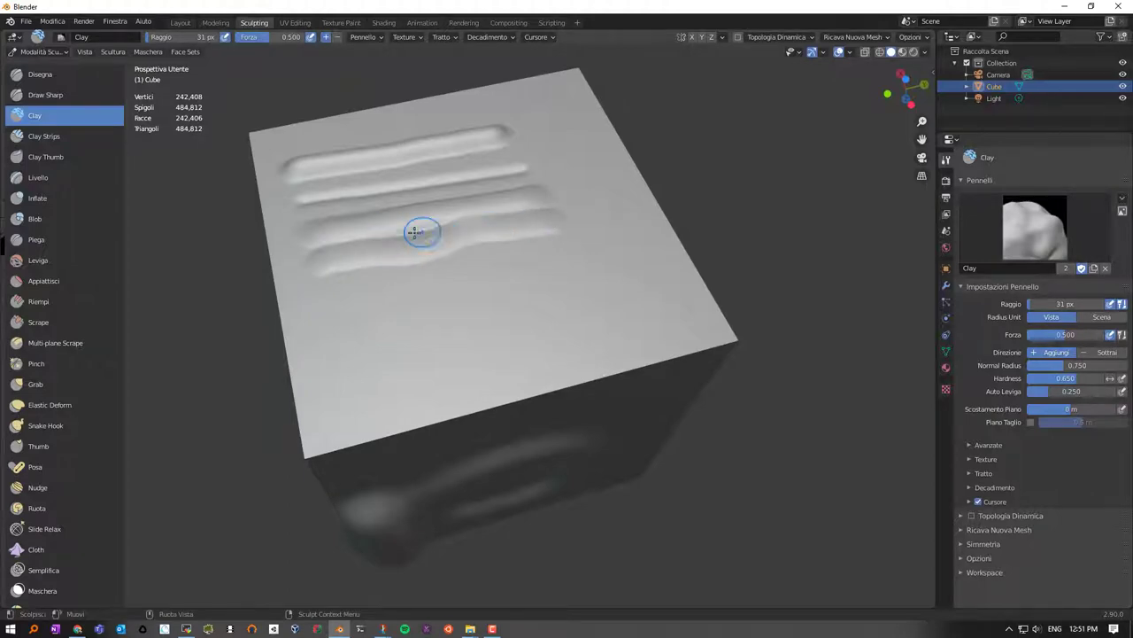
pyautogui.hotkey('ctrl', 'z')
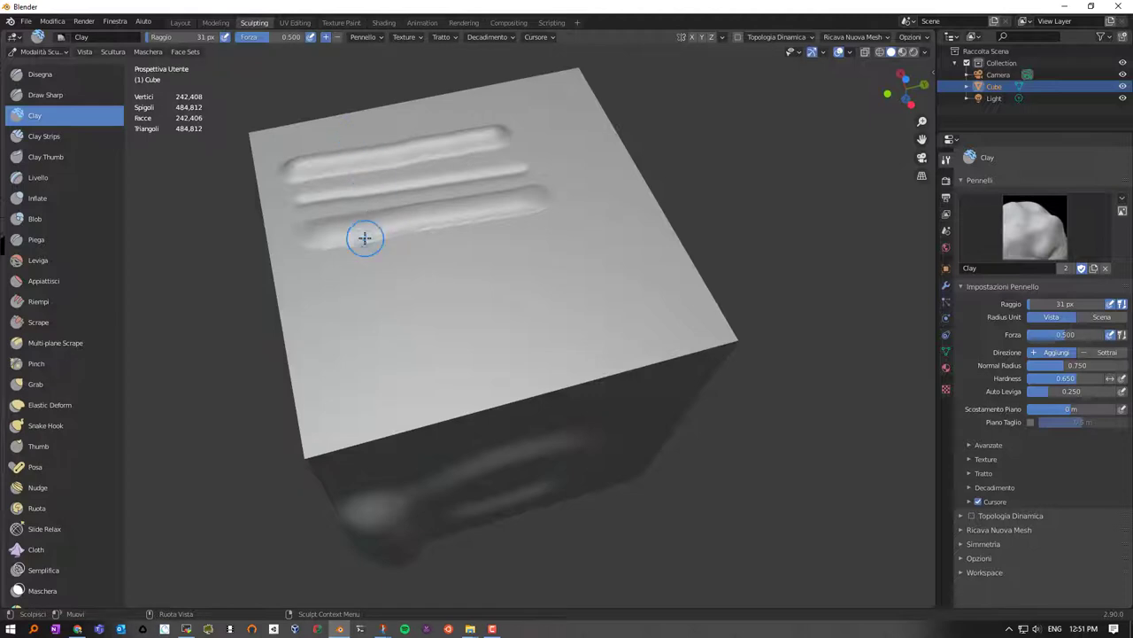
pyautogui.moveTo(314, 177)
pyautogui.mouseDown(button='middle')
pyautogui.moveTo(413, 263)
pyautogui.moveTo(557, 190)
pyautogui.moveTo(544, 190)
pyautogui.mouseUp(button='middle')
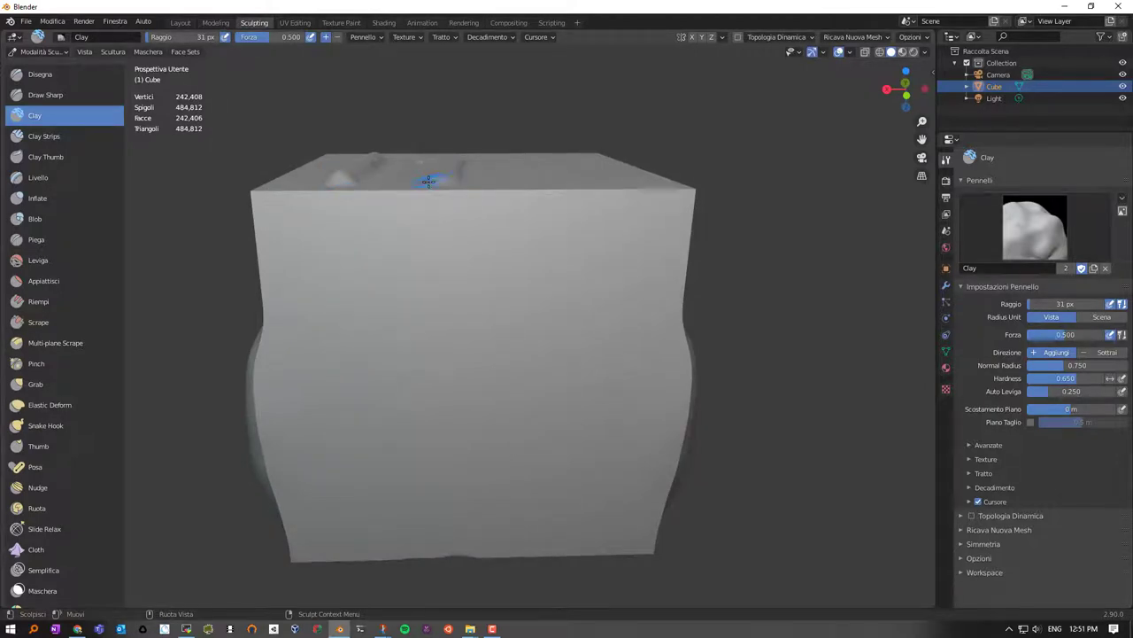
pyautogui.moveTo(513, 168); pyautogui.dragTo(439, 217, button='middle')
# Step: Lay a wavy Clay Strips band below the clay ridges
pyautogui.click(56, 133)
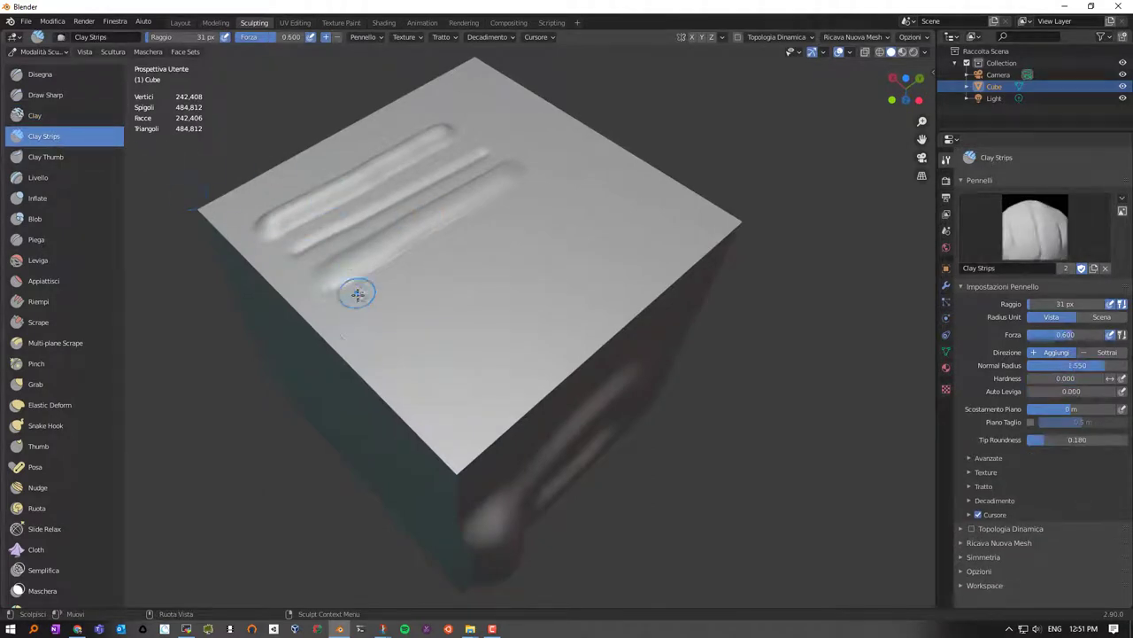
pyautogui.moveTo(347, 311); pyautogui.dragTo(433, 259)
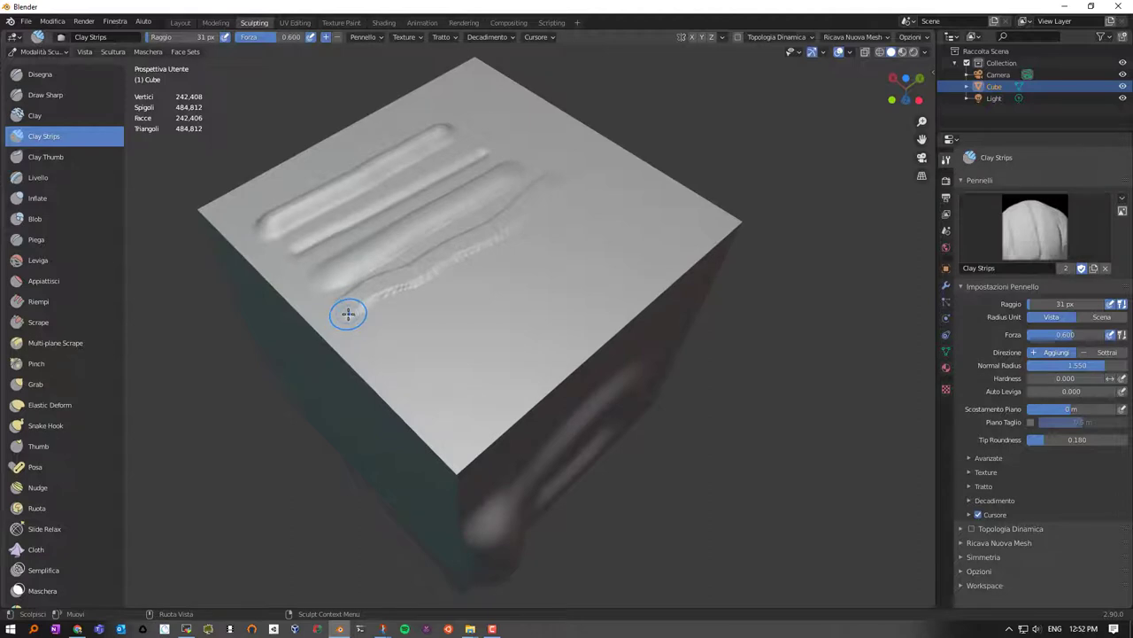
pyautogui.moveTo(349, 311)
pyautogui.mouseDown(button='middle')
pyautogui.moveTo(374, 325)
pyautogui.moveTo(422, 286)
pyautogui.moveTo(405, 324)
pyautogui.moveTo(372, 331)
pyautogui.mouseUp(button='middle')
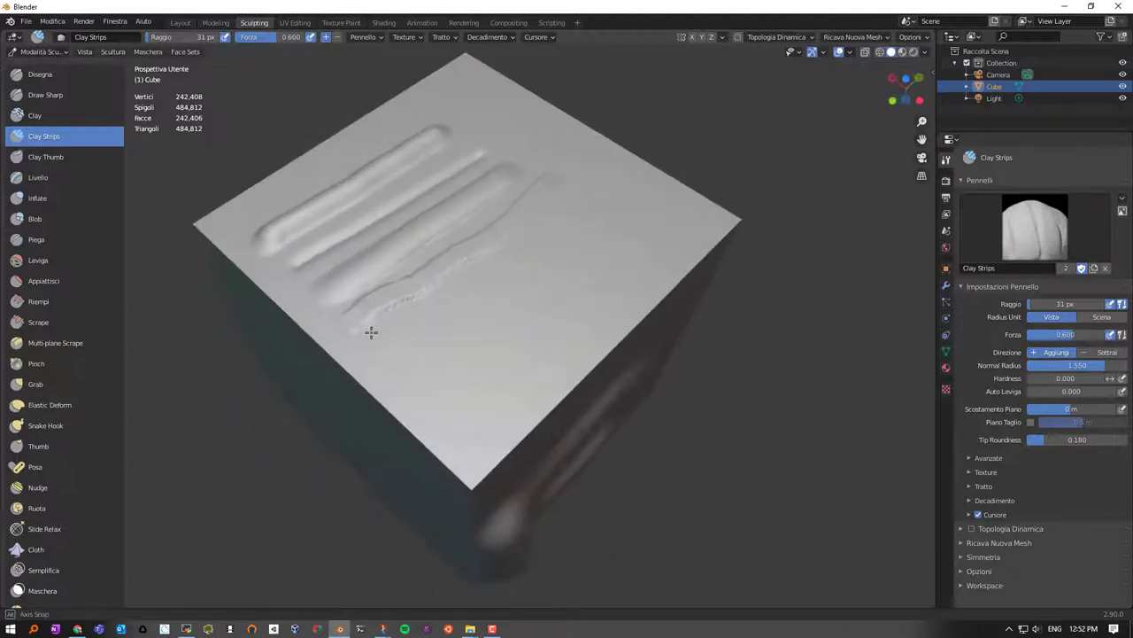
pyautogui.moveTo(487, 251)
pyautogui.mouseDown(button='middle')
pyautogui.moveTo(488, 298)
pyautogui.moveTo(517, 280)
pyautogui.moveTo(496, 308)
pyautogui.moveTo(435, 325)
pyautogui.moveTo(400, 357)
pyautogui.mouseUp(button='middle')
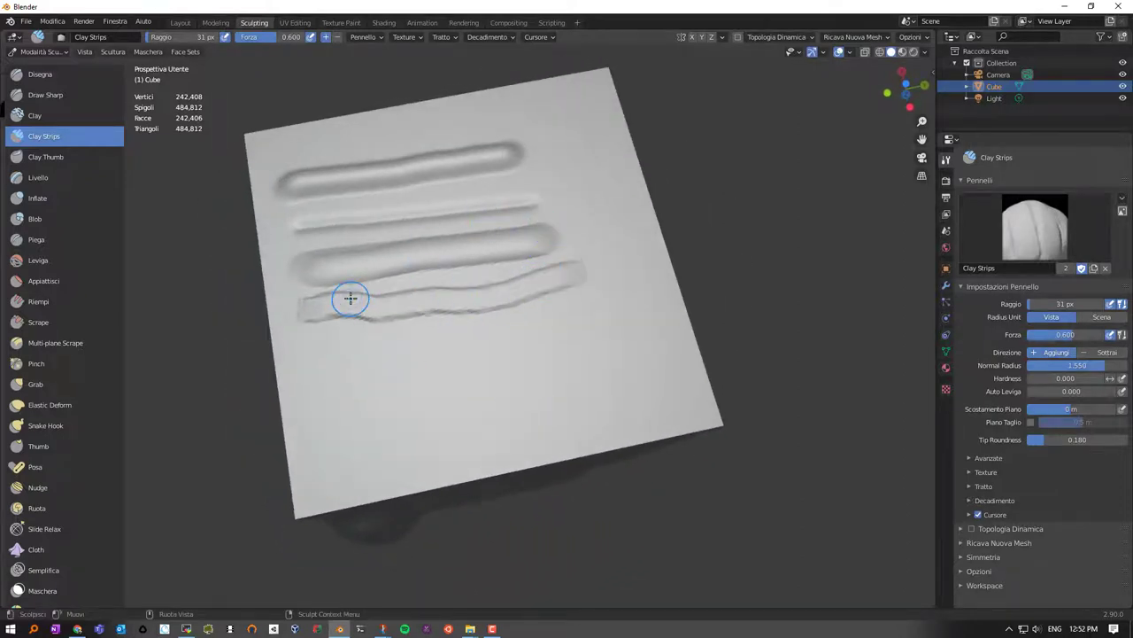
# Step: Add a Clay Thumb stroke beneath the existing strokes on the top face
pyautogui.click(45, 156)
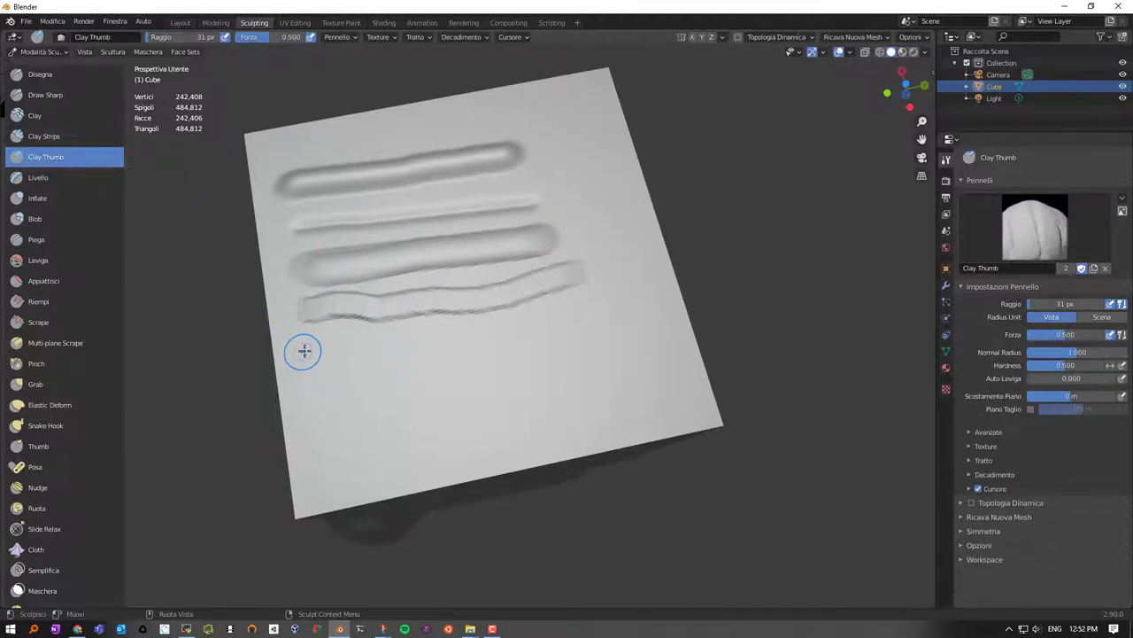
pyautogui.moveTo(303, 351); pyautogui.dragTo(587, 316)
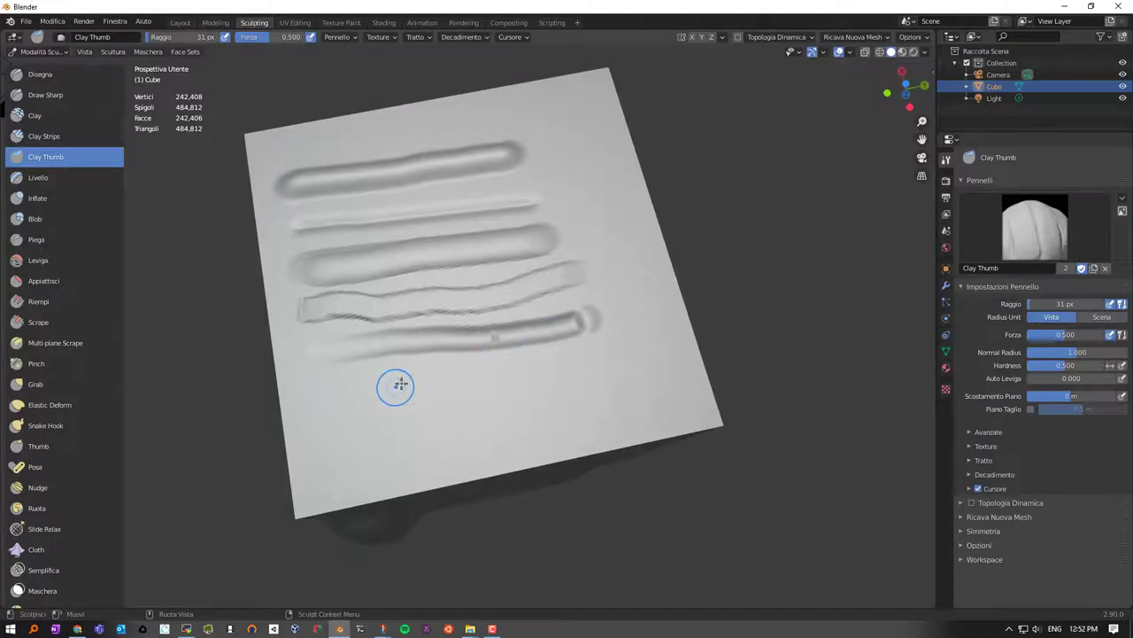
pyautogui.moveTo(395, 384)
pyautogui.mouseDown(button='middle')
pyautogui.moveTo(518, 316)
pyautogui.moveTo(517, 329)
pyautogui.moveTo(403, 353)
pyautogui.mouseUp(button='middle')
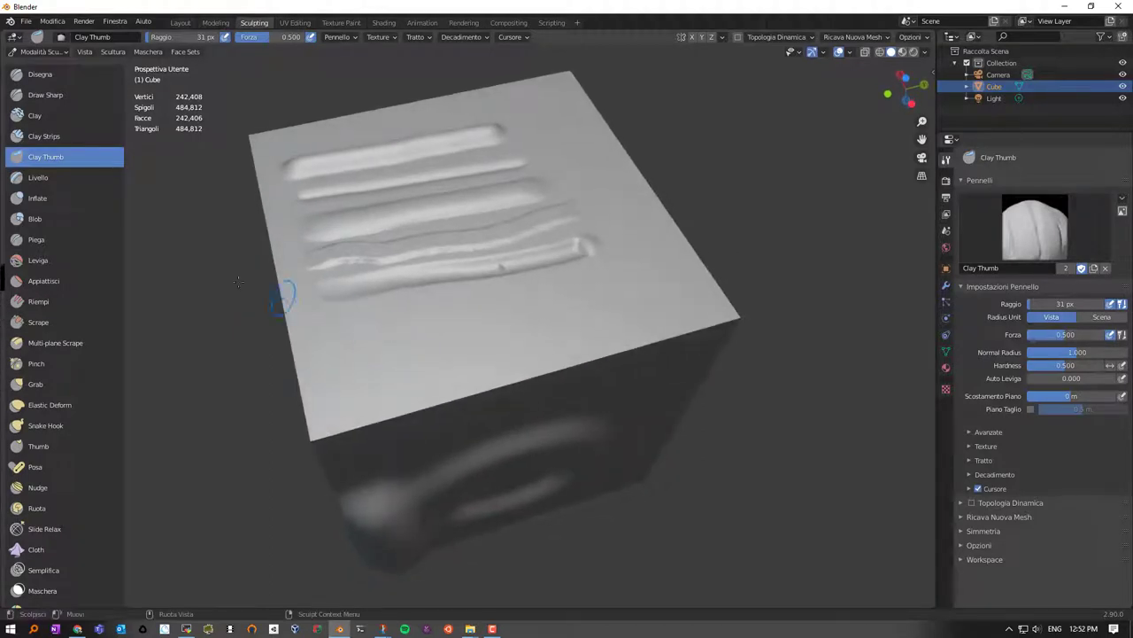
# Step: Add a raised Layer brush stroke across the cube's top face
pyautogui.click(44, 177)
pyautogui.moveTo(339, 334)
pyautogui.mouseDown()
pyautogui.moveTo(594, 266)
pyautogui.moveTo(611, 273)
pyautogui.mouseUp()
pyautogui.moveTo(433, 341); pyautogui.dragTo(491, 308, button='middle')
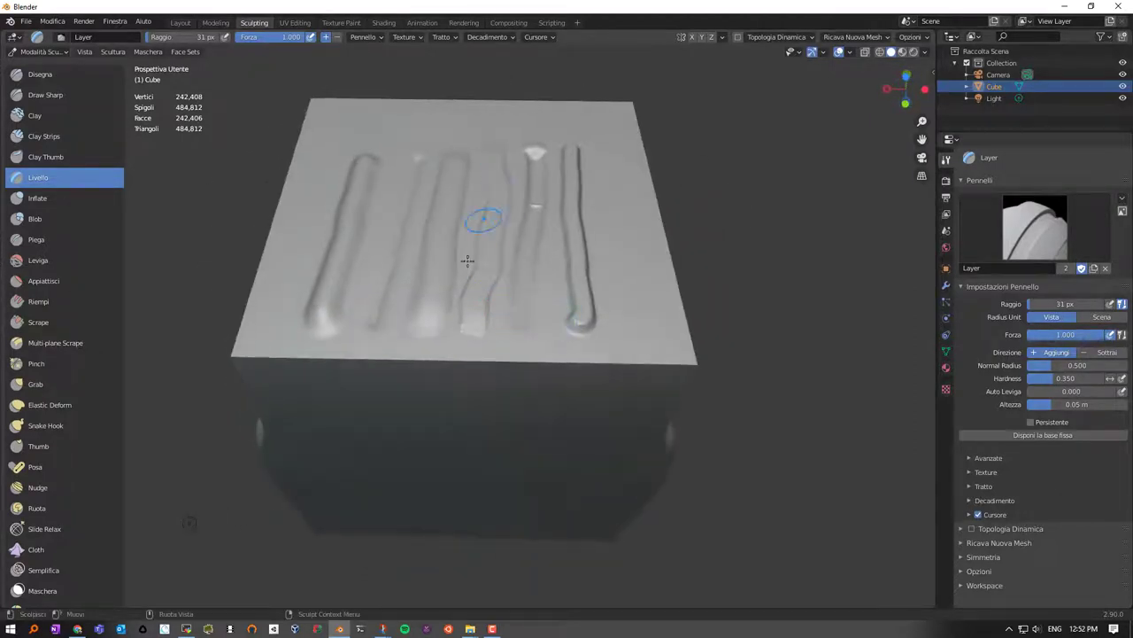
# Step: Inflate the top face's front edge and corner, then set the brush radius to 103 px
pyautogui.click(39, 196)
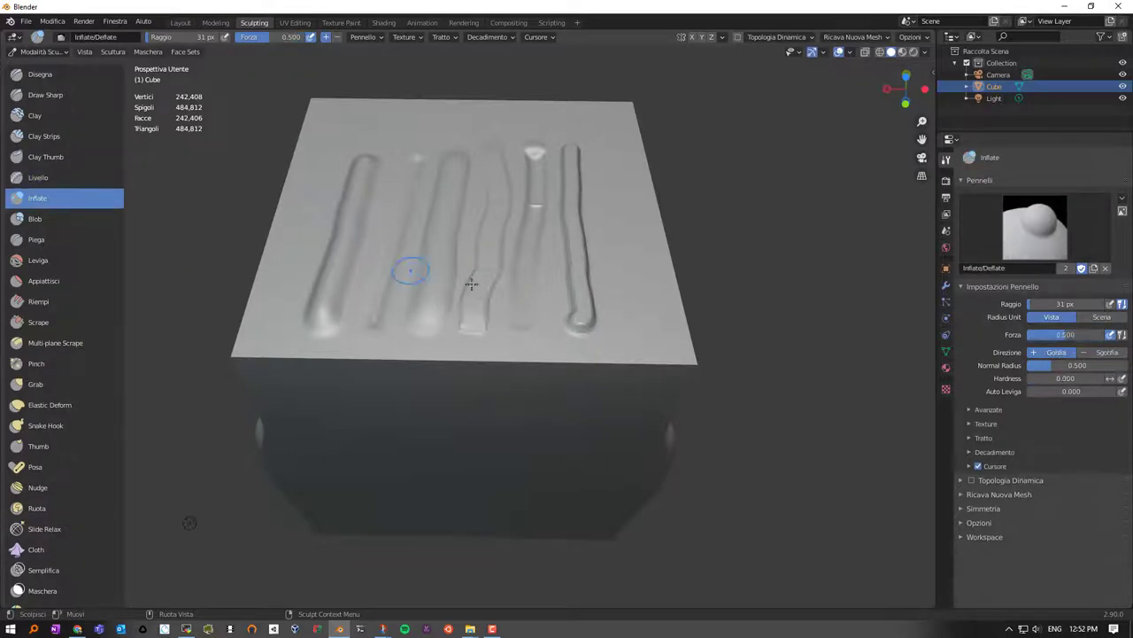
pyautogui.moveTo(618, 320); pyautogui.dragTo(673, 359)
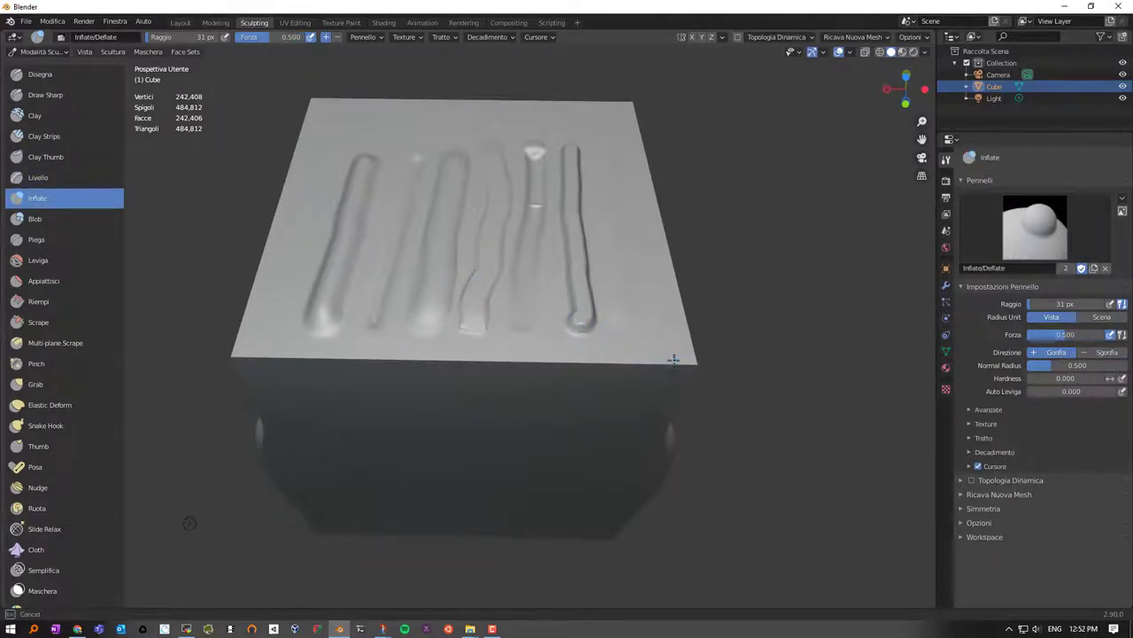
pyautogui.moveTo(592, 355)
pyautogui.mouseDown()
pyautogui.moveTo(675, 361)
pyautogui.moveTo(647, 363)
pyautogui.moveTo(670, 321)
pyautogui.mouseUp()
pyautogui.moveTo(670, 321); pyautogui.dragTo(598, 306, button='middle')
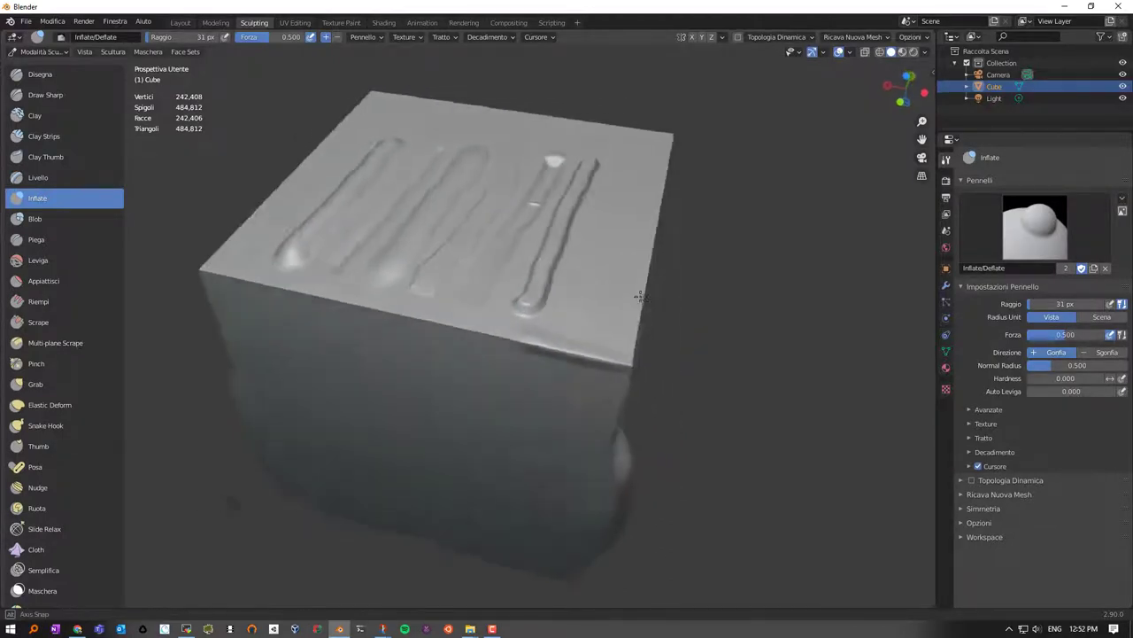
pyautogui.moveTo(443, 394); pyautogui.dragTo(453, 408)
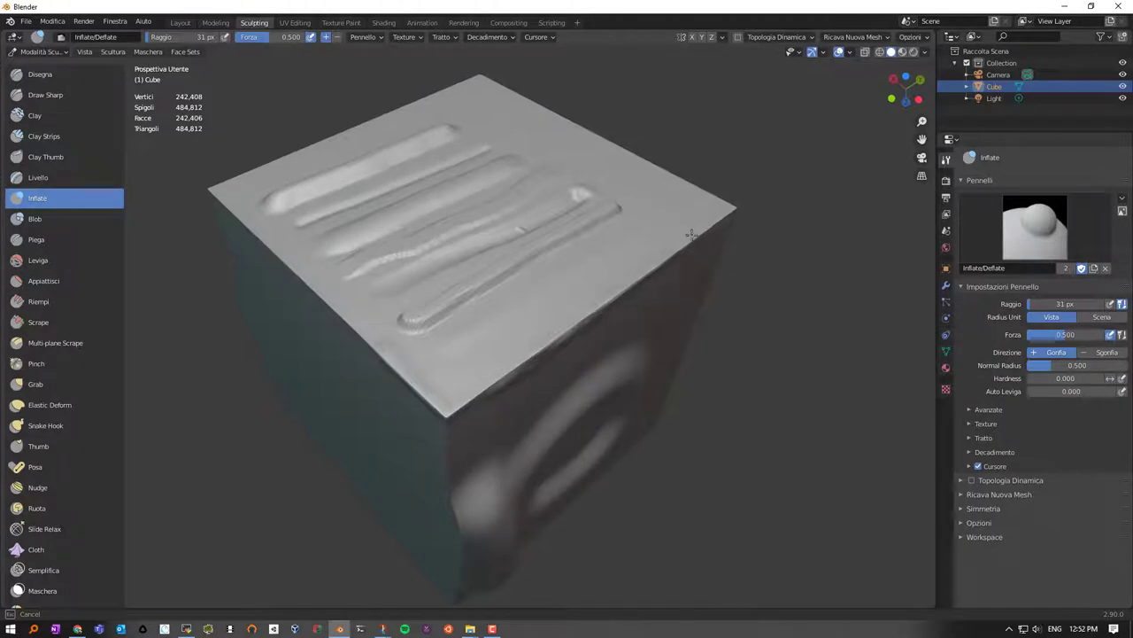
pyautogui.moveTo(692, 233); pyautogui.dragTo(692, 234)
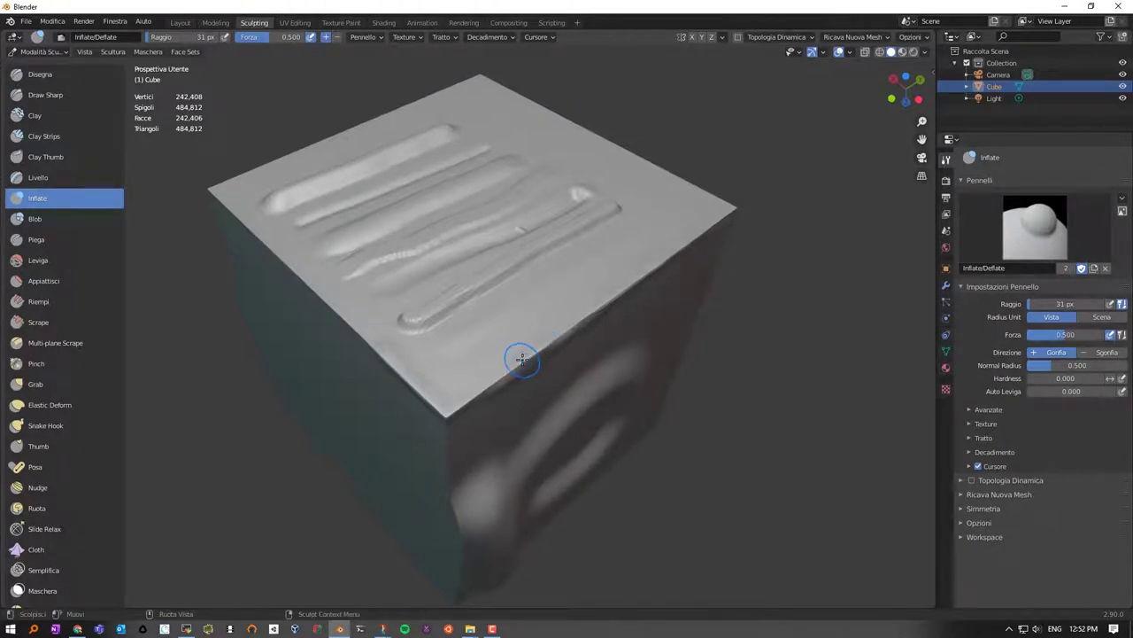
pyautogui.press('f')
pyautogui.click(483, 394)
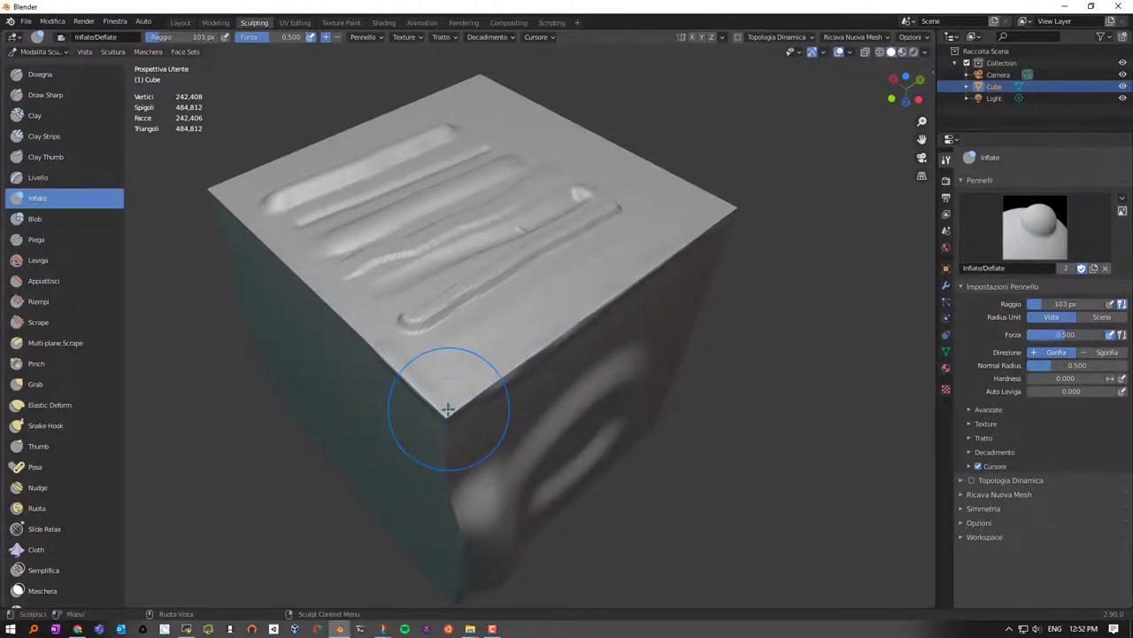
# Step: Inflate the top-right, right and top edges with the 103 px brush into a rounded rim
pyautogui.moveTo(448, 409); pyautogui.dragTo(594, 326)
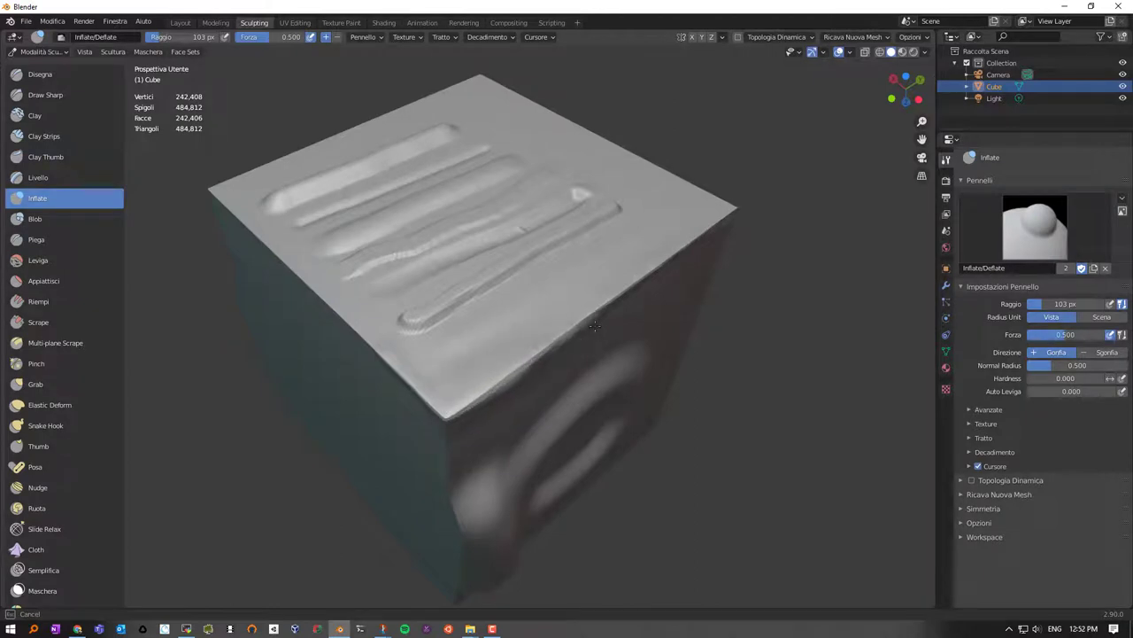
pyautogui.moveTo(636, 285); pyautogui.dragTo(675, 249)
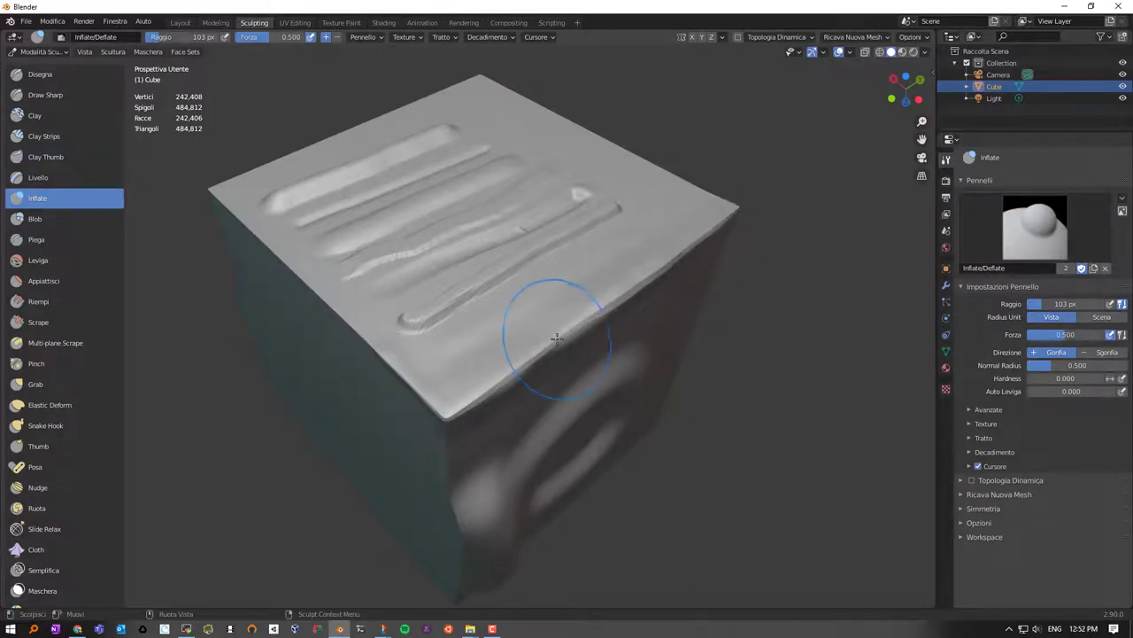
pyautogui.moveTo(557, 329)
pyautogui.mouseDown(button='middle')
pyautogui.moveTo(598, 285)
pyautogui.moveTo(610, 296)
pyautogui.mouseUp(button='middle')
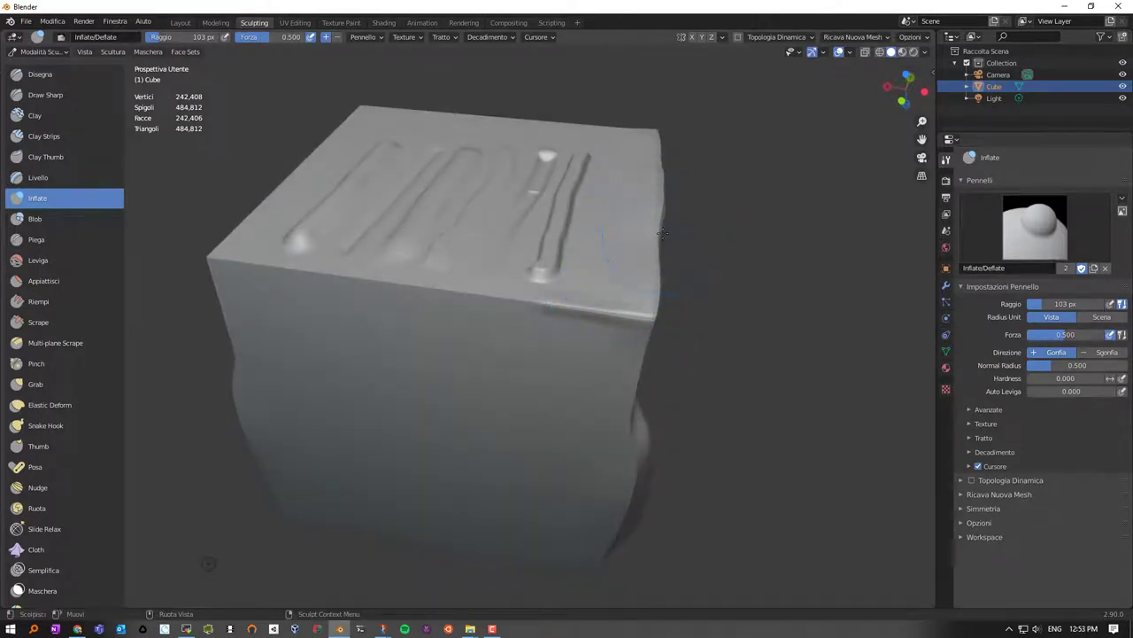
pyautogui.moveTo(660, 240); pyautogui.dragTo(651, 254)
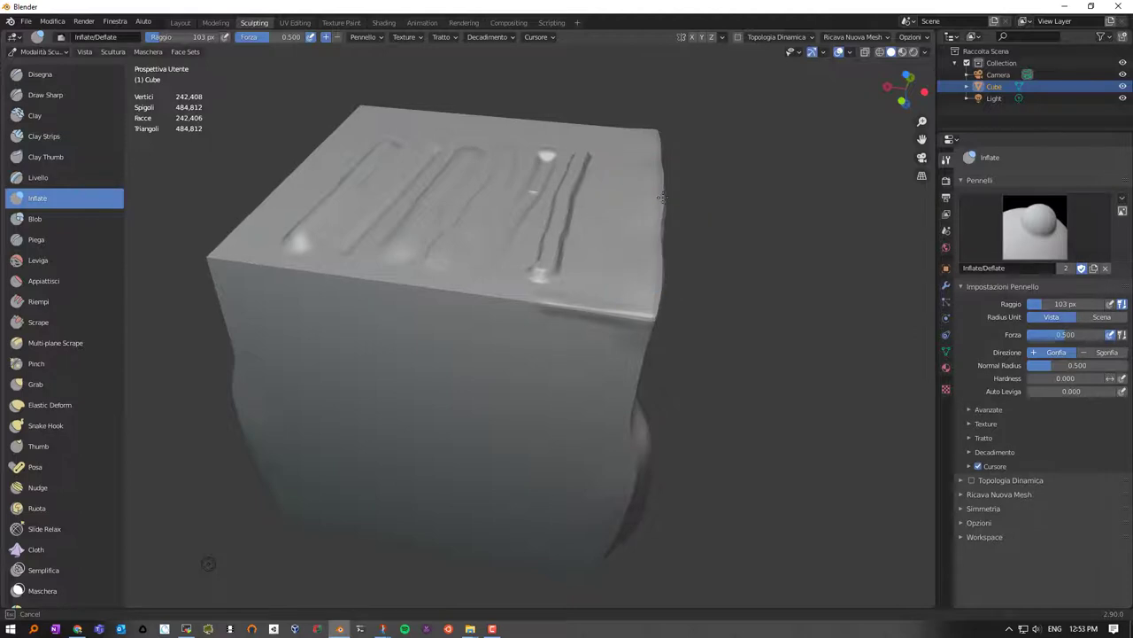
pyautogui.moveTo(662, 196); pyautogui.dragTo(657, 158)
pyautogui.moveTo(619, 177)
pyautogui.mouseDown(button='middle')
pyautogui.moveTo(472, 171)
pyautogui.moveTo(453, 310)
pyautogui.mouseUp(button='middle')
pyautogui.moveTo(450, 309); pyautogui.dragTo(462, 324)
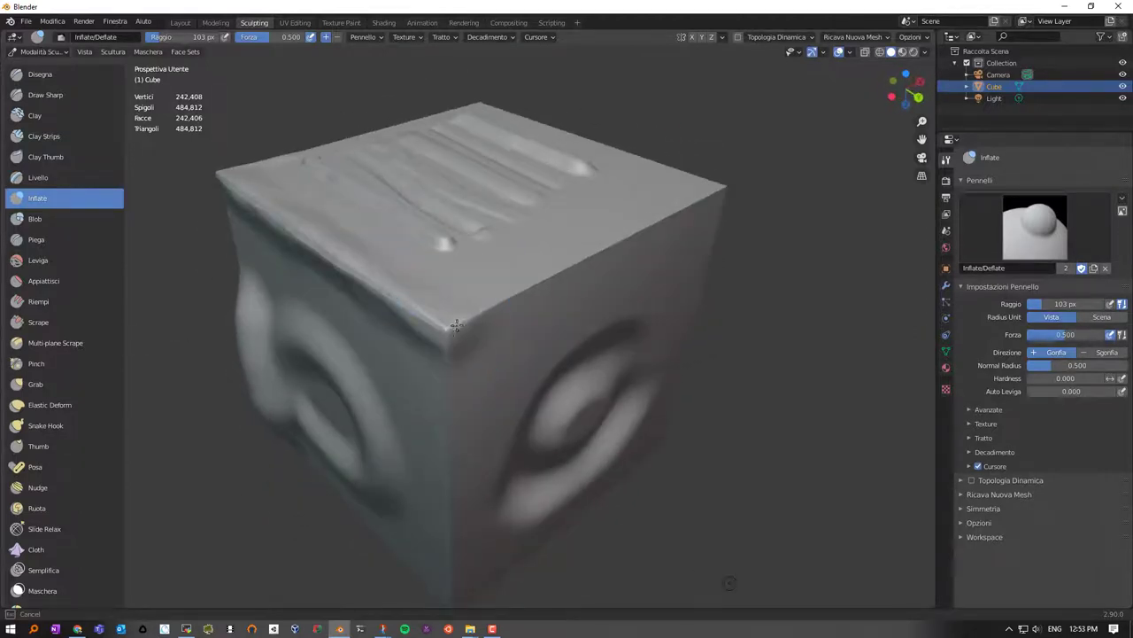
pyautogui.moveTo(526, 285); pyautogui.dragTo(706, 191)
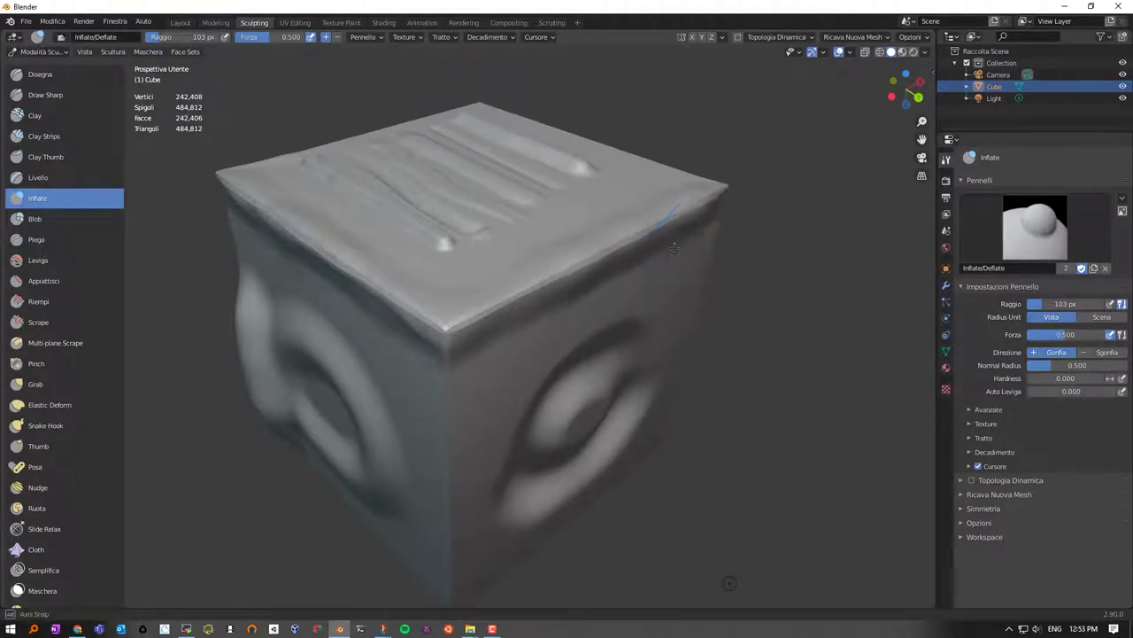
pyautogui.moveTo(723, 186)
pyautogui.mouseDown(button='middle')
pyautogui.moveTo(751, 295)
pyautogui.moveTo(837, 219)
pyautogui.moveTo(492, 259)
pyautogui.mouseUp(button='middle')
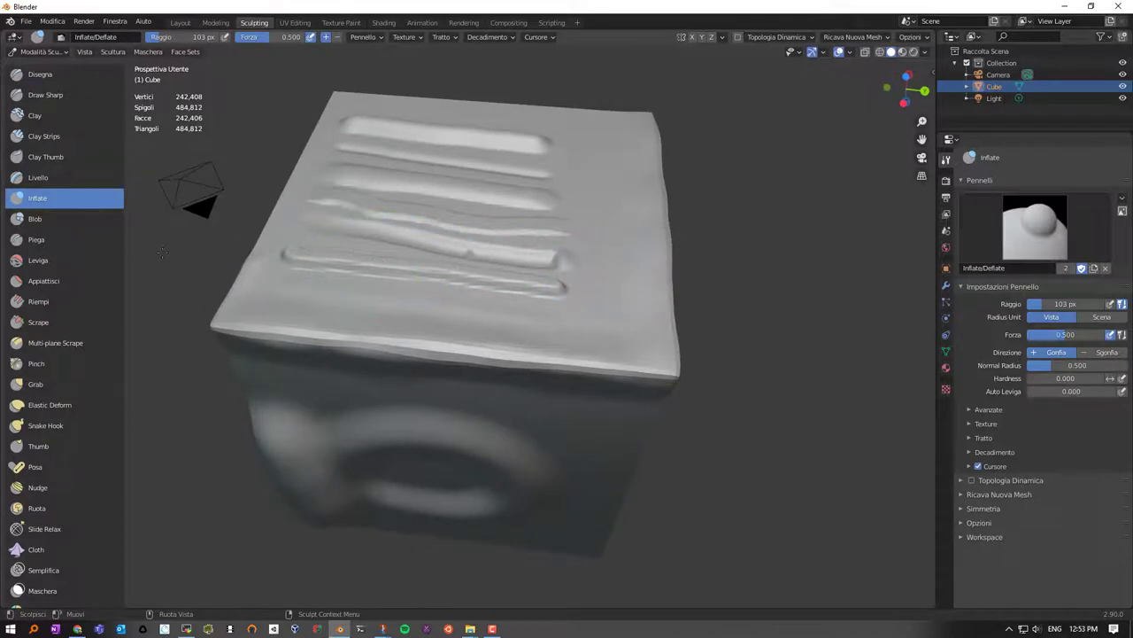
# Step: Add a Blob brush bump beside the grooves on the top face
pyautogui.click(51, 222)
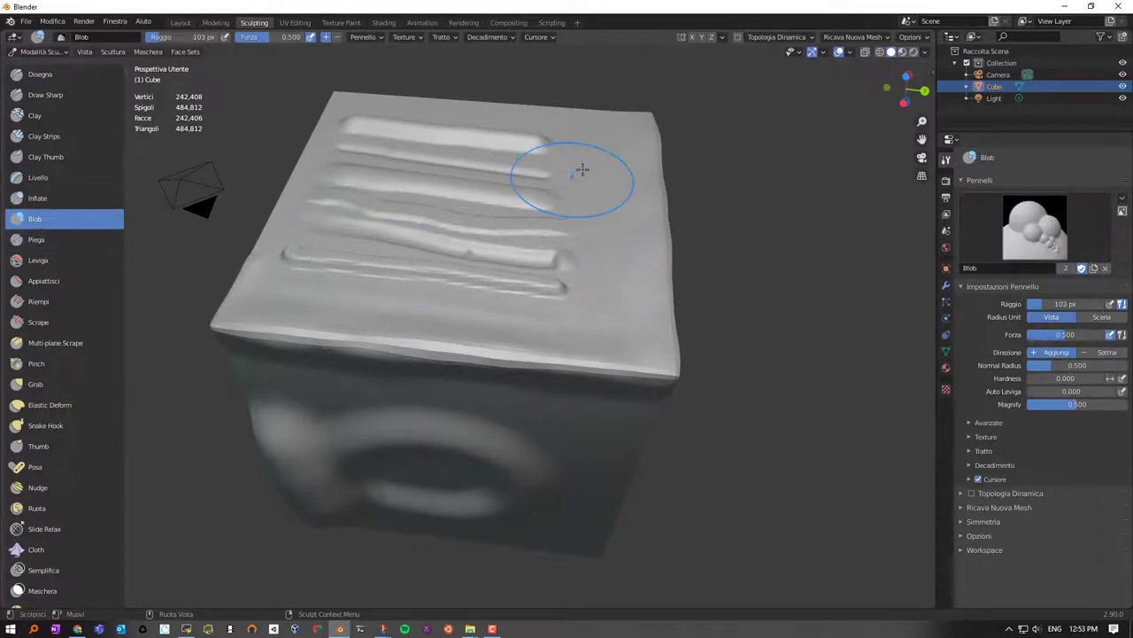
pyautogui.moveTo(576, 172); pyautogui.dragTo(592, 147)
pyautogui.moveTo(587, 219); pyautogui.dragTo(592, 228)
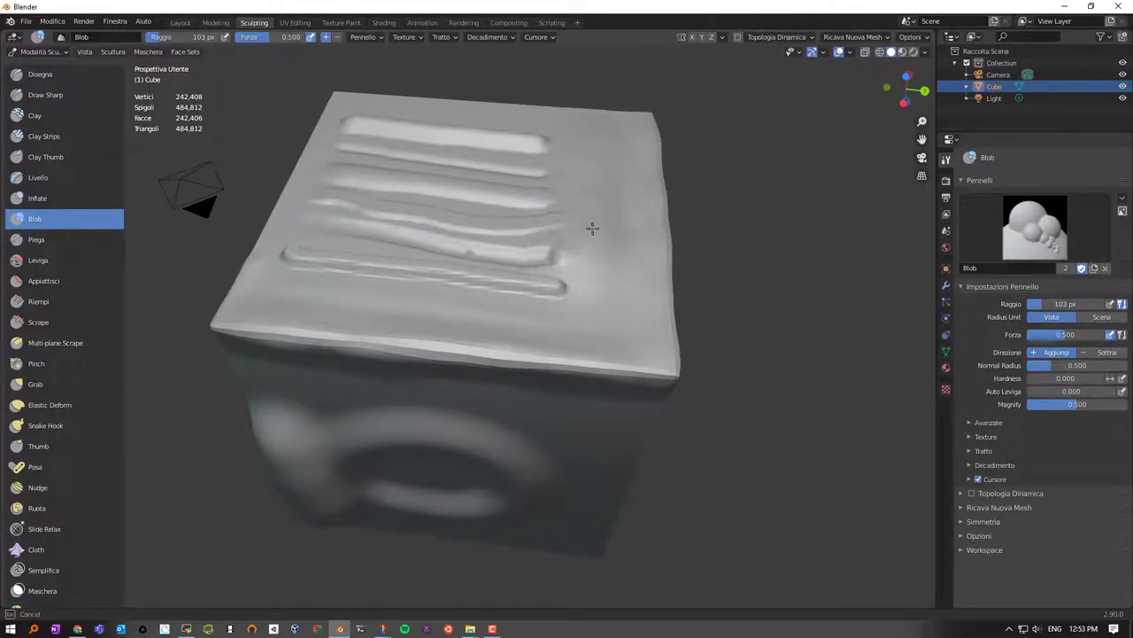
pyautogui.moveTo(597, 248)
pyautogui.mouseDown(button='middle')
pyautogui.moveTo(608, 246)
pyautogui.moveTo(577, 253)
pyautogui.mouseUp(button='middle')
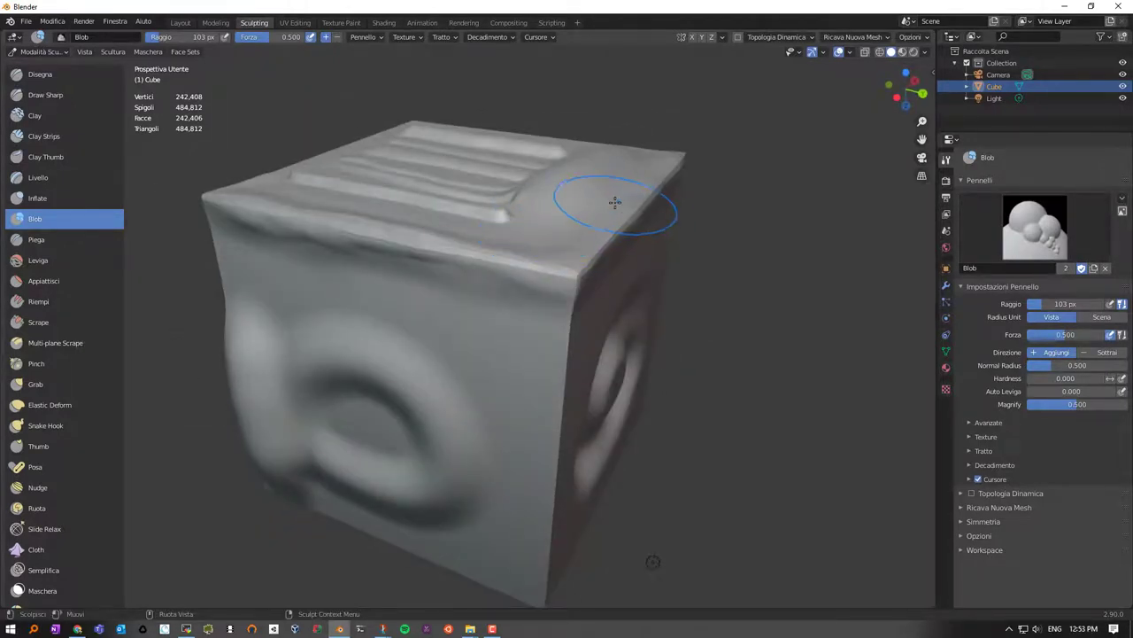
pyautogui.moveTo(614, 190)
pyautogui.mouseDown(button='middle')
pyautogui.moveTo(607, 230)
pyautogui.moveTo(628, 222)
pyautogui.mouseUp(button='middle')
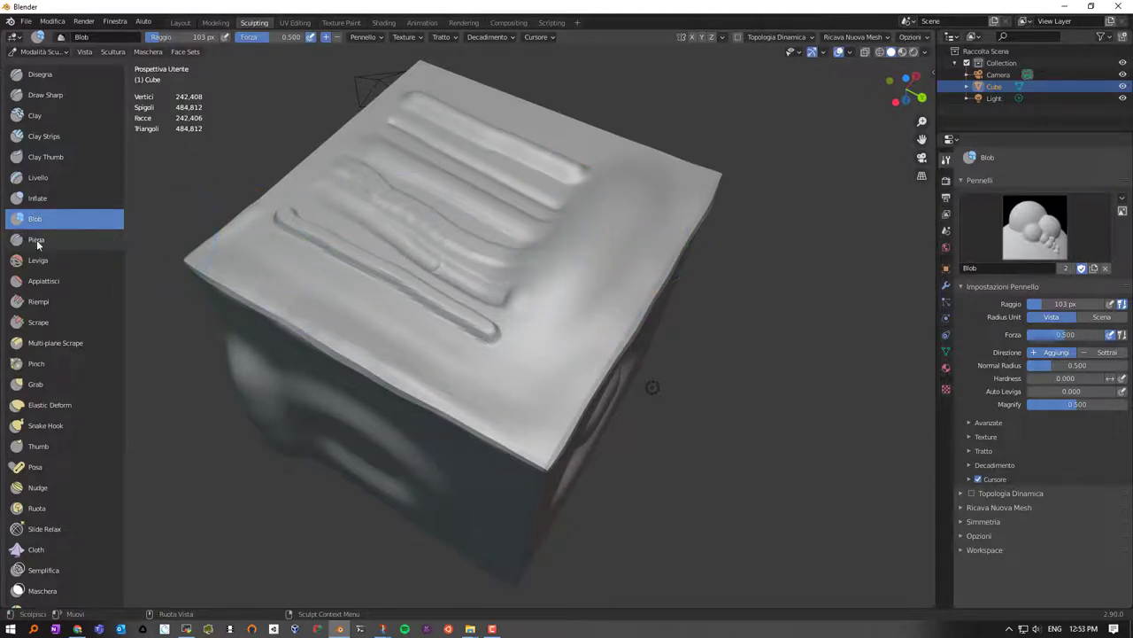
# Step: Sharpen the left and right grooves with the Crease brush, then select Smooth at 0.700
pyautogui.click(36, 240)
pyautogui.moveTo(467, 190); pyautogui.dragTo(518, 134, button='middle')
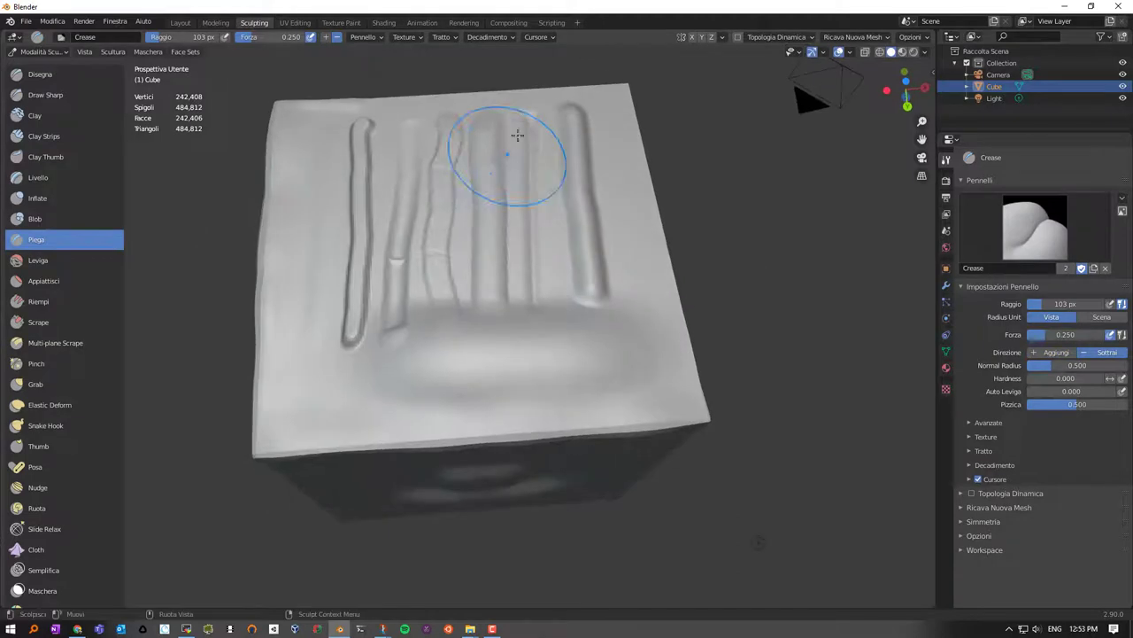
pyautogui.moveTo(526, 114); pyautogui.dragTo(531, 301)
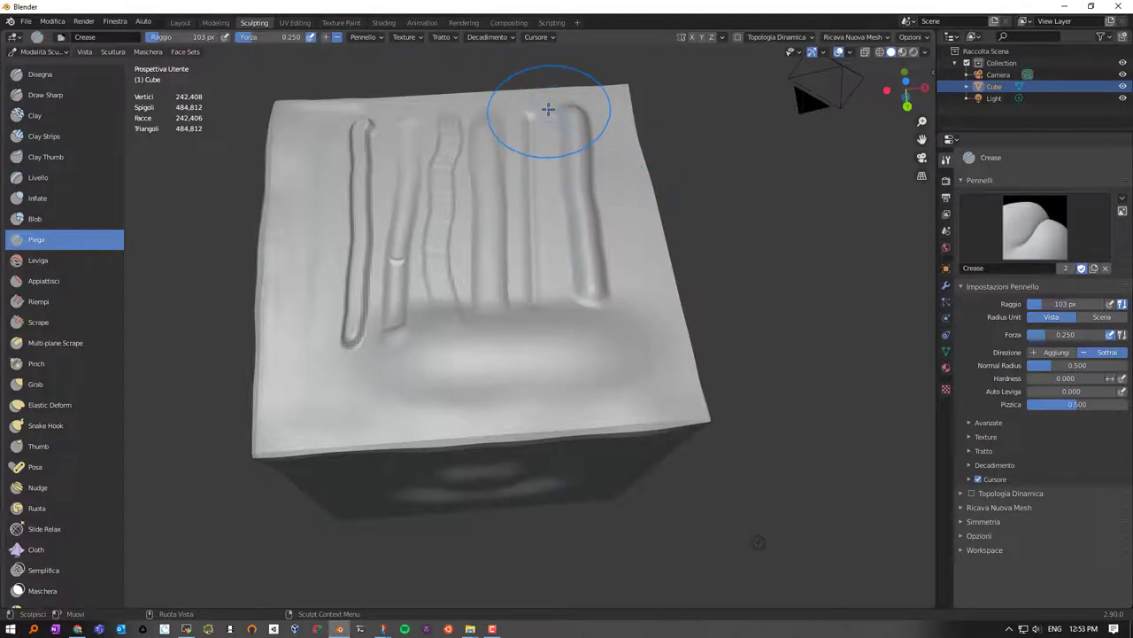
pyautogui.moveTo(543, 114); pyautogui.dragTo(553, 134)
pyautogui.moveTo(552, 221)
pyautogui.mouseDown()
pyautogui.moveTo(556, 291)
pyautogui.moveTo(554, 172)
pyautogui.mouseUp()
pyautogui.moveTo(554, 124); pyautogui.dragTo(542, 133)
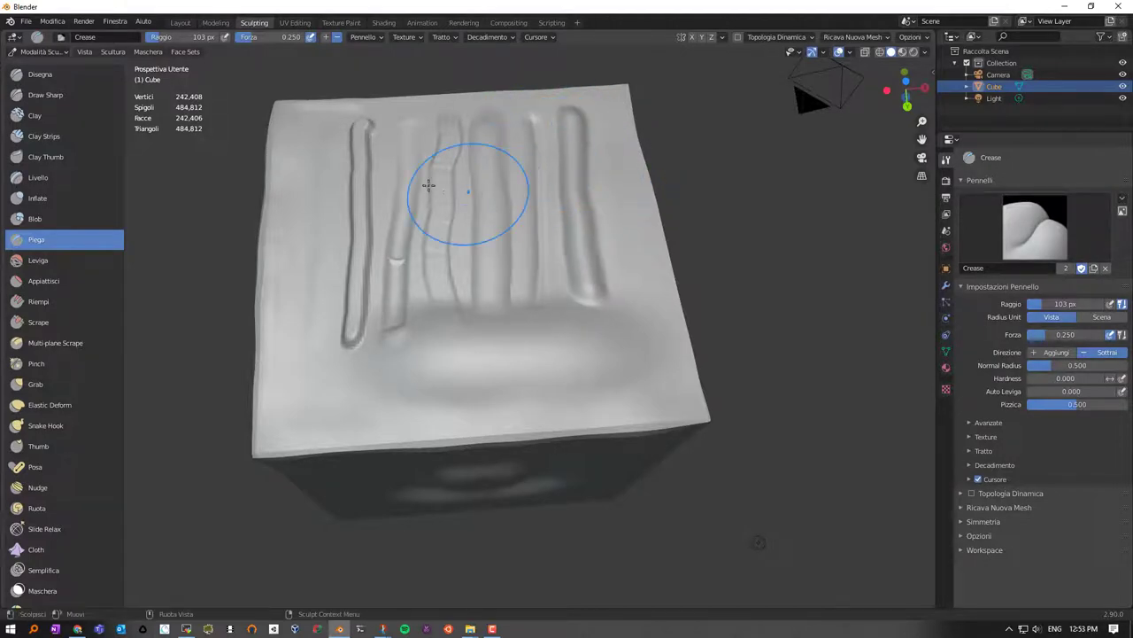
pyautogui.moveTo(391, 125); pyautogui.dragTo(389, 133)
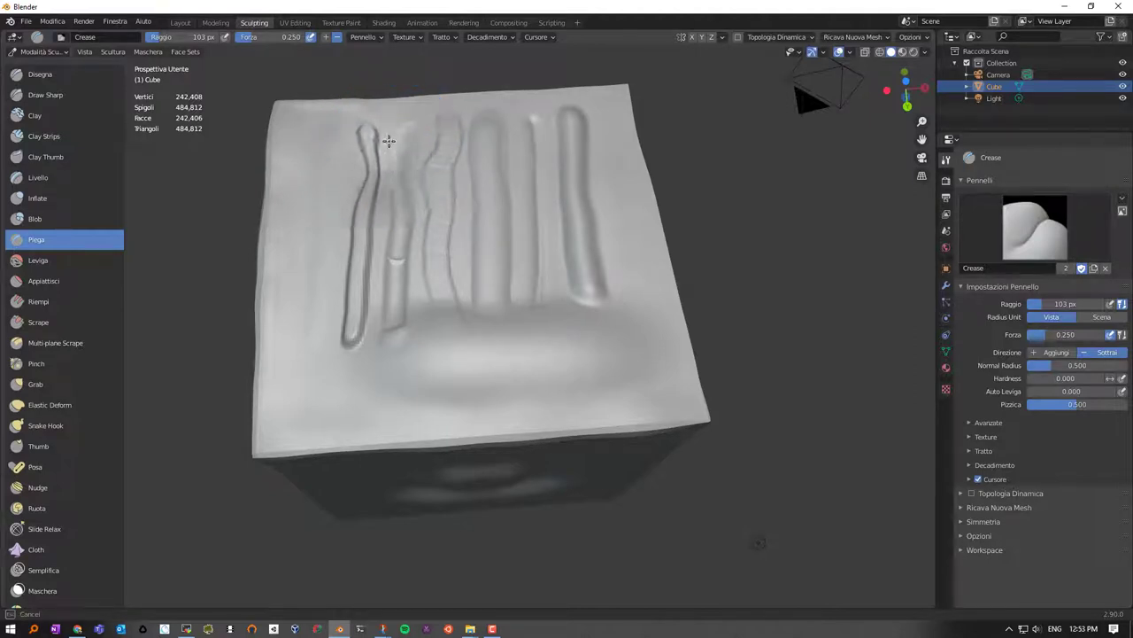
pyautogui.moveTo(390, 133); pyautogui.dragTo(390, 203)
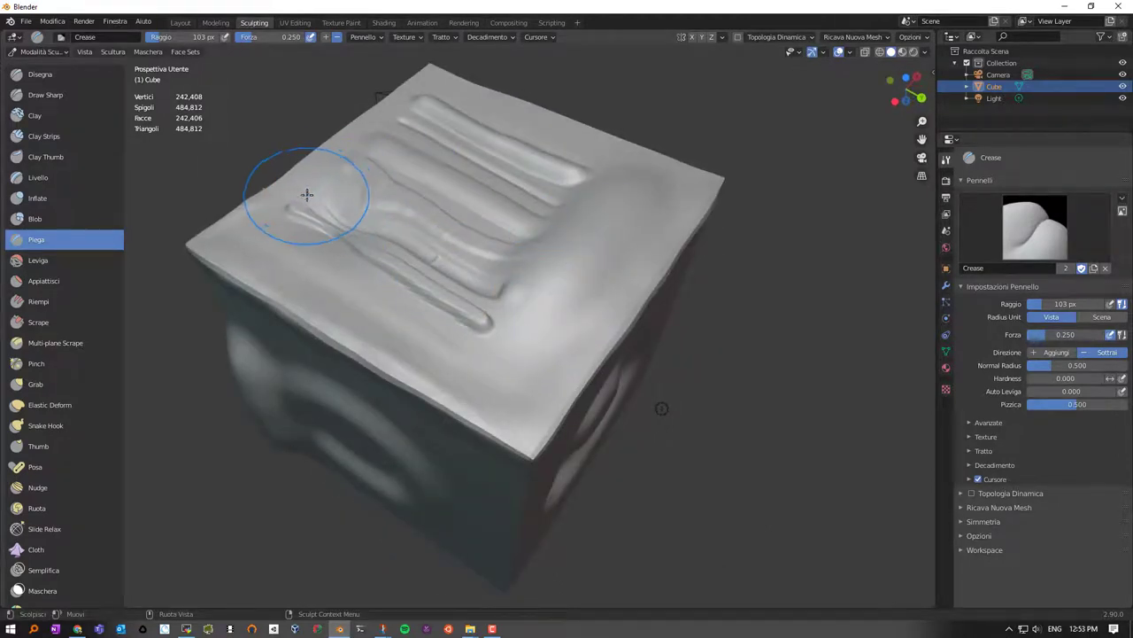
pyautogui.moveTo(304, 197)
pyautogui.mouseDown()
pyautogui.moveTo(331, 212)
pyautogui.moveTo(317, 205)
pyautogui.moveTo(274, 222)
pyautogui.mouseUp()
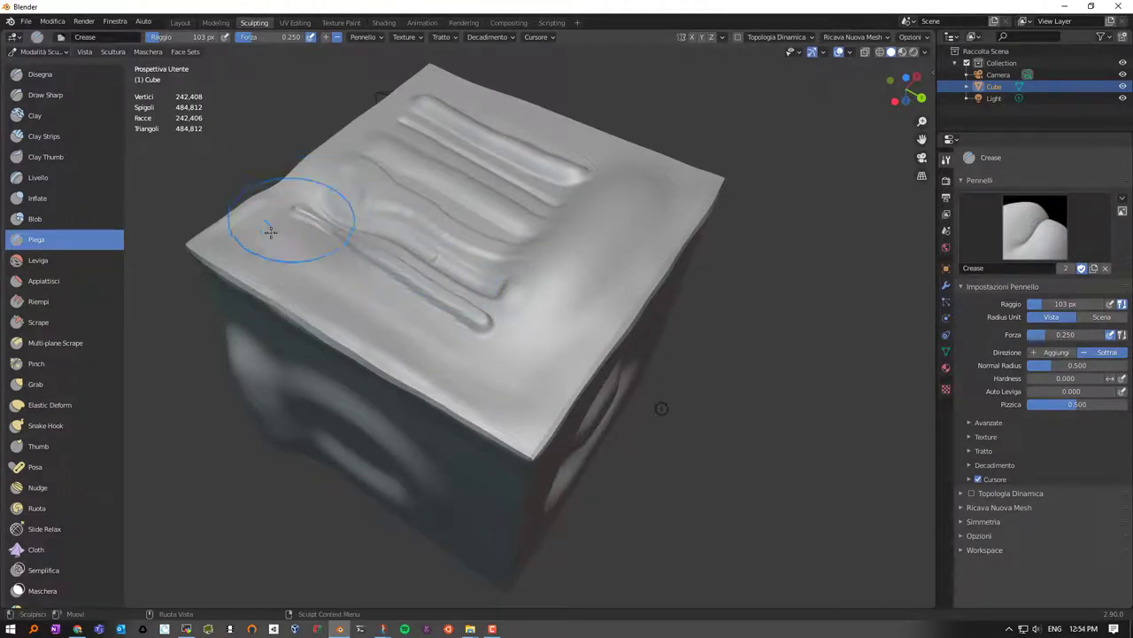
pyautogui.click(32, 261)
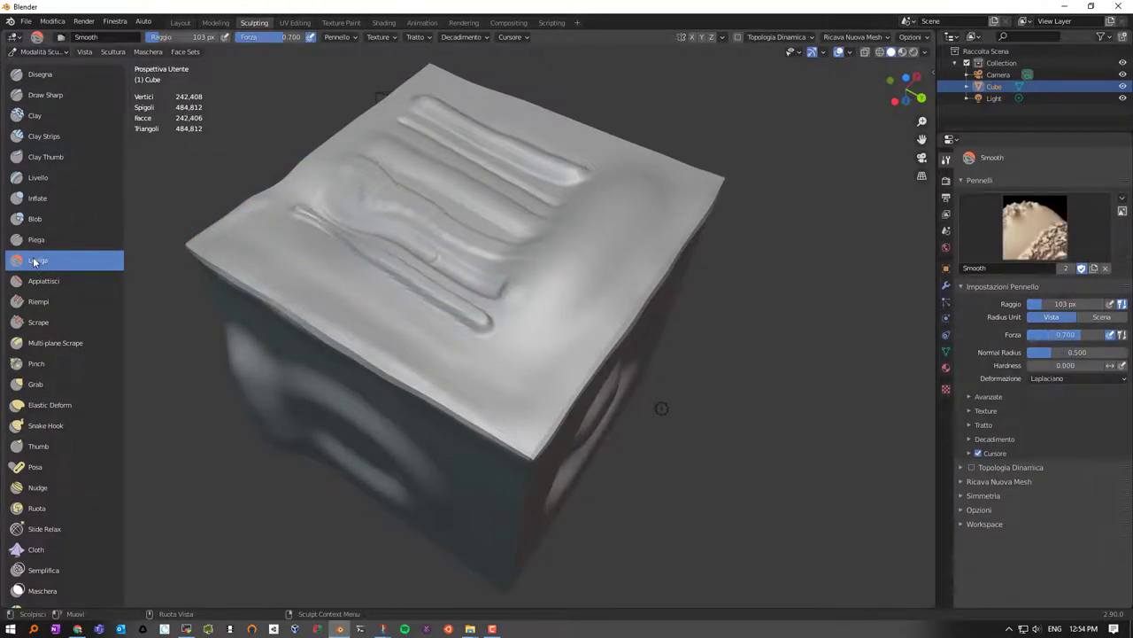
# Step: Stroke the Smooth brush repeatedly across the crease ends on the cube's top face
pyautogui.moveTo(349, 195)
pyautogui.mouseDown()
pyautogui.moveTo(615, 267)
pyautogui.moveTo(506, 336)
pyautogui.moveTo(354, 291)
pyautogui.moveTo(476, 316)
pyautogui.moveTo(468, 329)
pyautogui.moveTo(498, 311)
pyautogui.moveTo(541, 328)
pyautogui.moveTo(505, 337)
pyautogui.moveTo(526, 342)
pyautogui.moveTo(575, 282)
pyautogui.mouseUp()
pyautogui.moveTo(624, 206)
pyautogui.mouseDown()
pyautogui.moveTo(590, 253)
pyautogui.moveTo(469, 329)
pyautogui.moveTo(435, 286)
pyautogui.moveTo(449, 300)
pyautogui.moveTo(394, 269)
pyautogui.mouseUp()
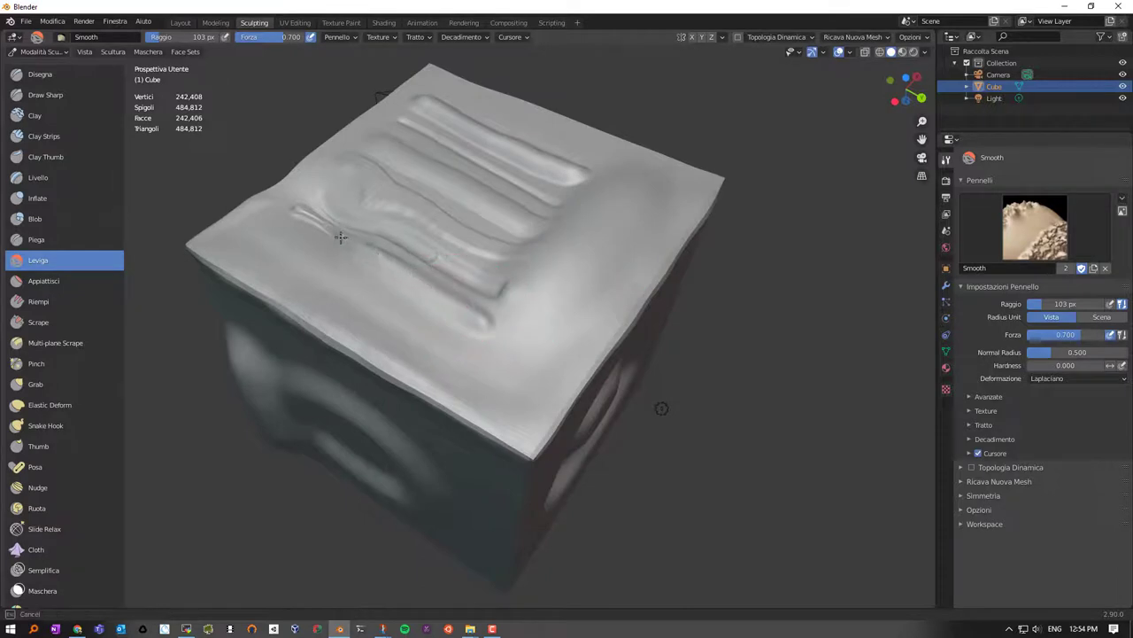
pyautogui.moveTo(312, 219); pyautogui.dragTo(405, 266)
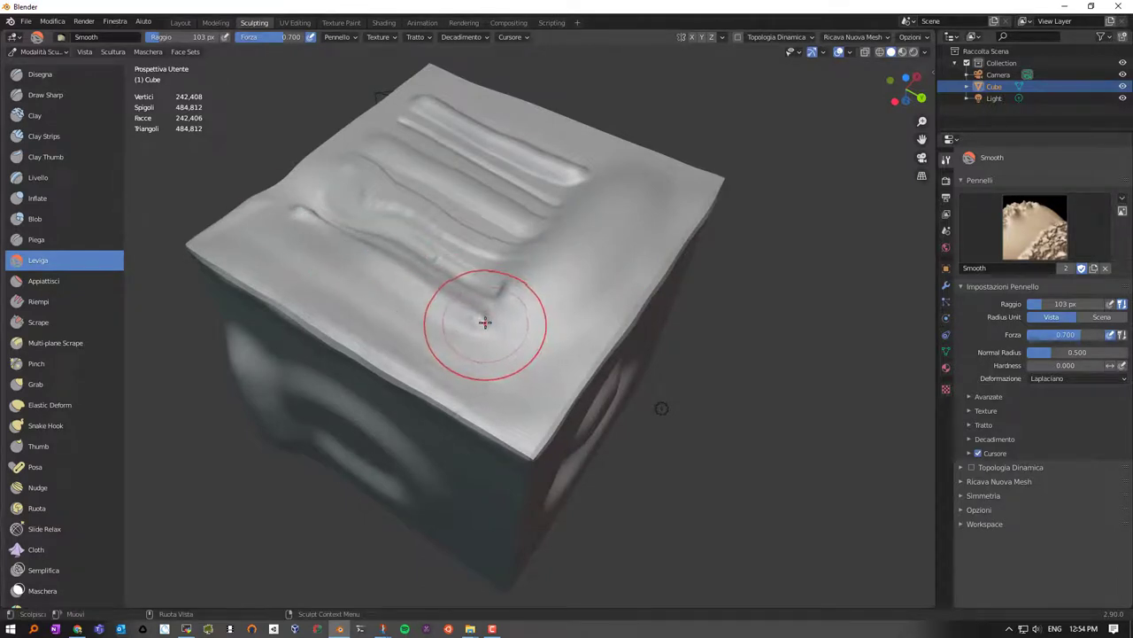
pyautogui.moveTo(486, 325); pyautogui.dragTo(447, 301)
pyautogui.moveTo(298, 217)
pyautogui.mouseDown()
pyautogui.moveTo(469, 221)
pyautogui.moveTo(514, 233)
pyautogui.mouseUp()
pyautogui.moveTo(514, 233)
pyautogui.mouseDown(button='middle')
pyautogui.moveTo(434, 221)
pyautogui.moveTo(490, 250)
pyautogui.moveTo(513, 223)
pyautogui.mouseUp(button='middle')
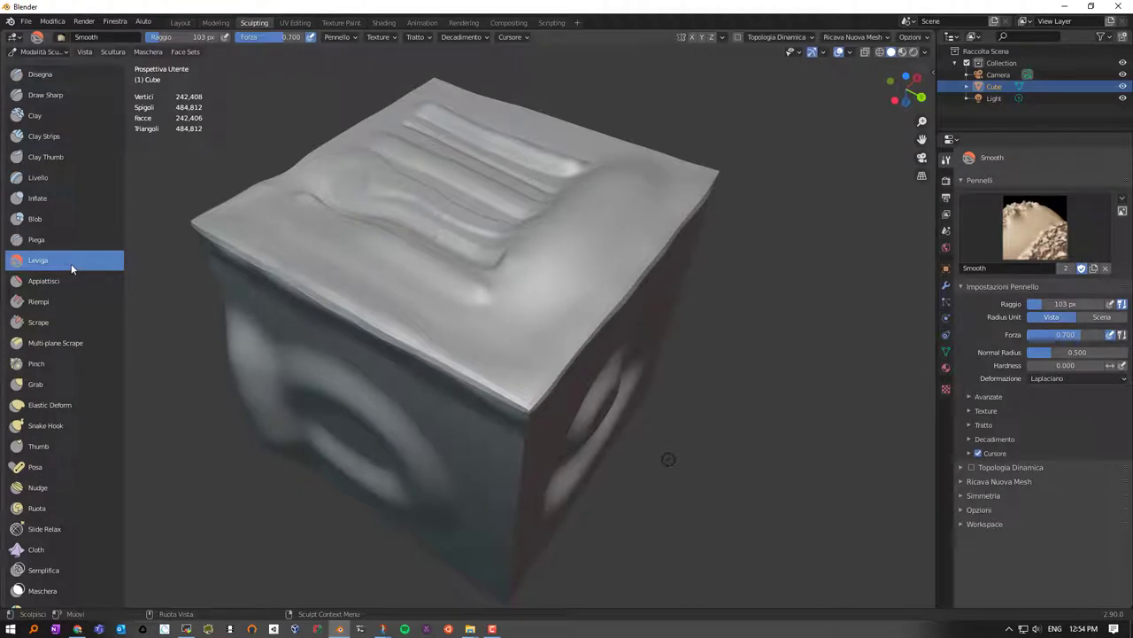
# Step: Use the Flatten brush (103 px, 0.500 strength) to level the left part of the grooved top
pyautogui.click(44, 280)
pyautogui.moveTo(504, 308); pyautogui.dragTo(560, 232)
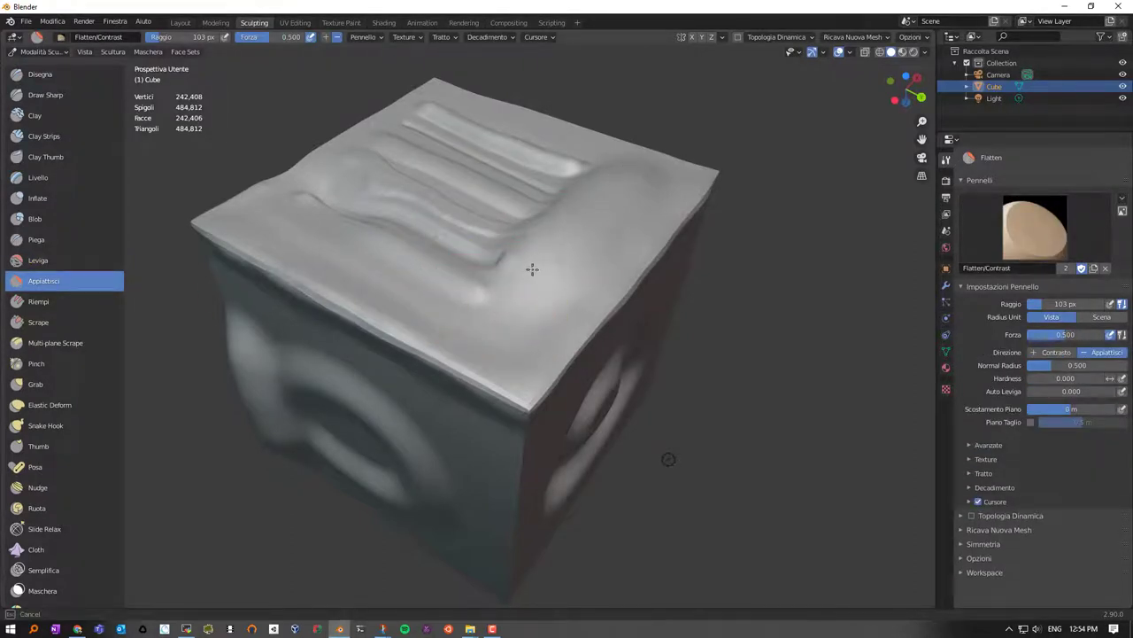
pyautogui.moveTo(608, 185)
pyautogui.mouseDown()
pyautogui.moveTo(392, 265)
pyautogui.moveTo(382, 239)
pyautogui.mouseUp()
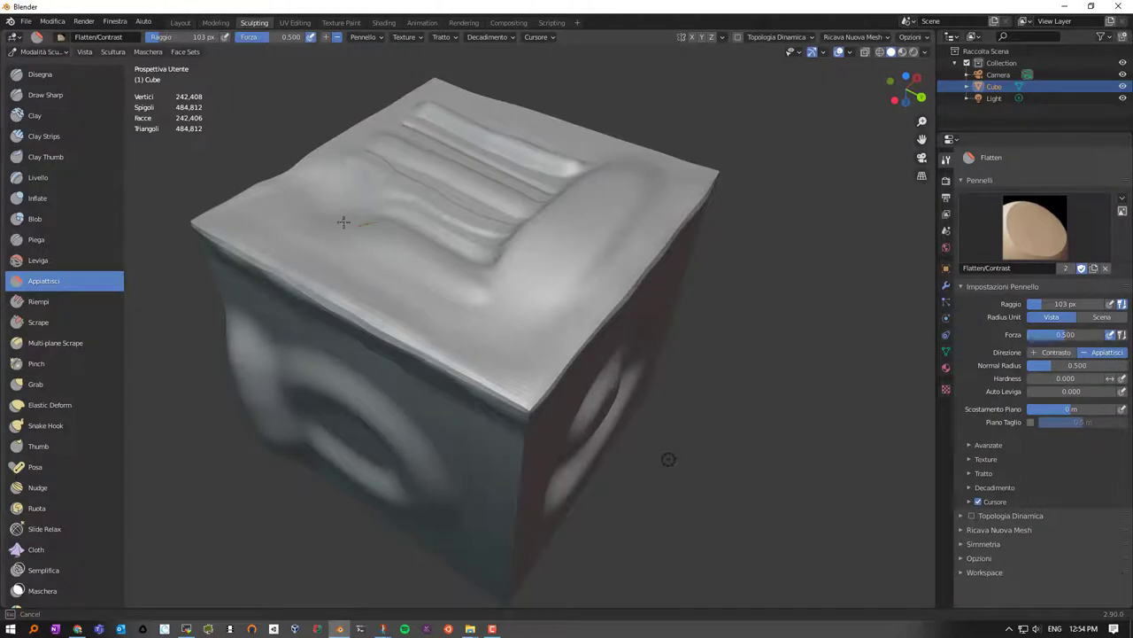
pyautogui.moveTo(344, 221)
pyautogui.mouseDown(button='middle')
pyautogui.moveTo(478, 253)
pyautogui.moveTo(496, 246)
pyautogui.moveTo(434, 269)
pyautogui.moveTo(329, 233)
pyautogui.mouseUp(button='middle')
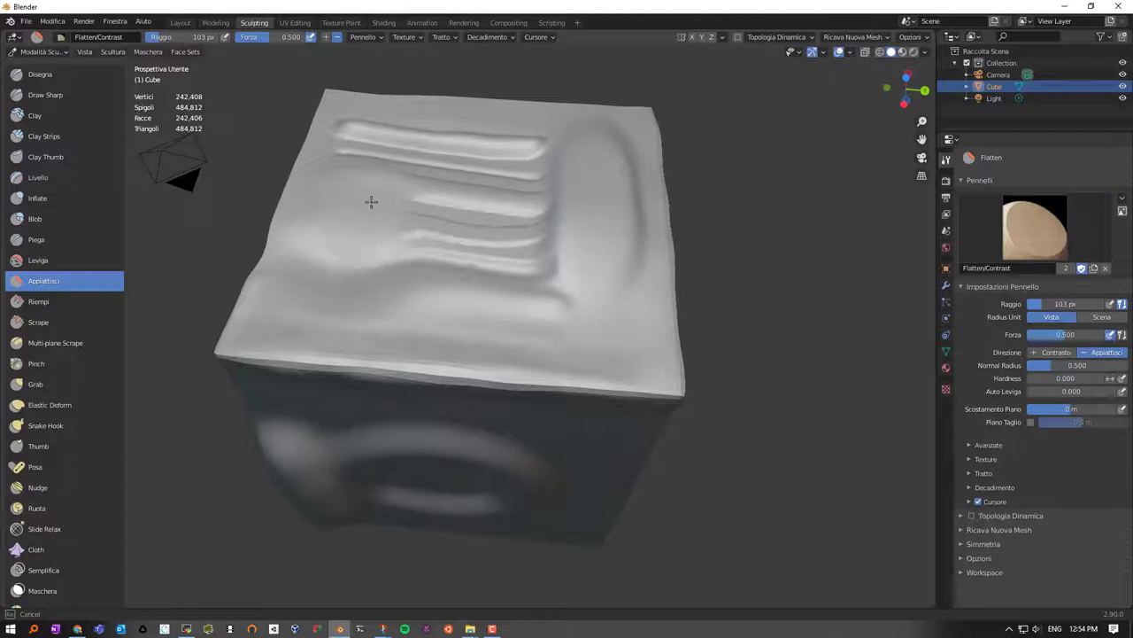
pyautogui.moveTo(371, 202)
pyautogui.mouseDown(button='middle')
pyautogui.moveTo(426, 253)
pyautogui.moveTo(342, 222)
pyautogui.mouseUp(button='middle')
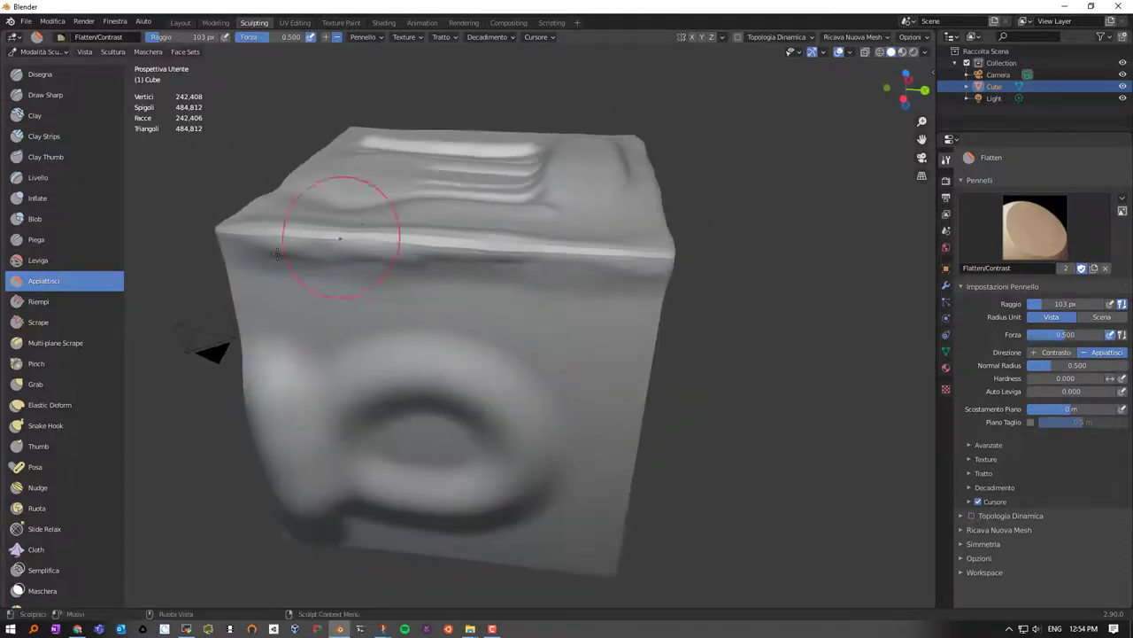
# Step: Use the Fill brush at 1.000 strength to fill the top grooves and the central dip
pyautogui.click(50, 302)
pyautogui.moveTo(493, 182); pyautogui.dragTo(368, 246, button='middle')
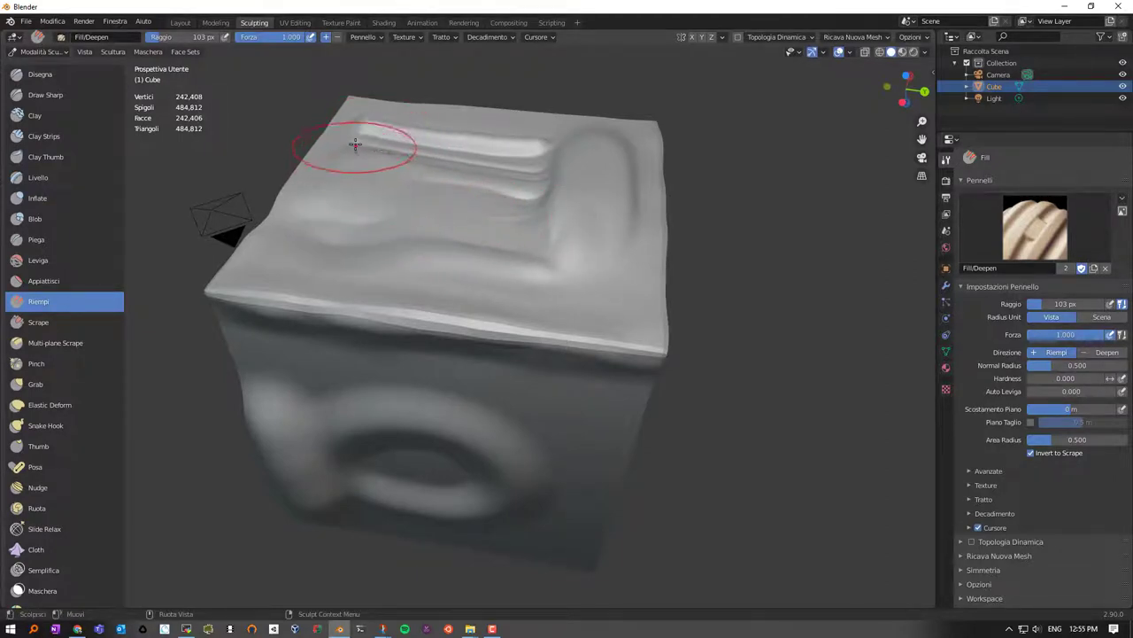
pyautogui.moveTo(355, 143); pyautogui.dragTo(433, 155)
pyautogui.moveTo(545, 171); pyautogui.dragTo(471, 178)
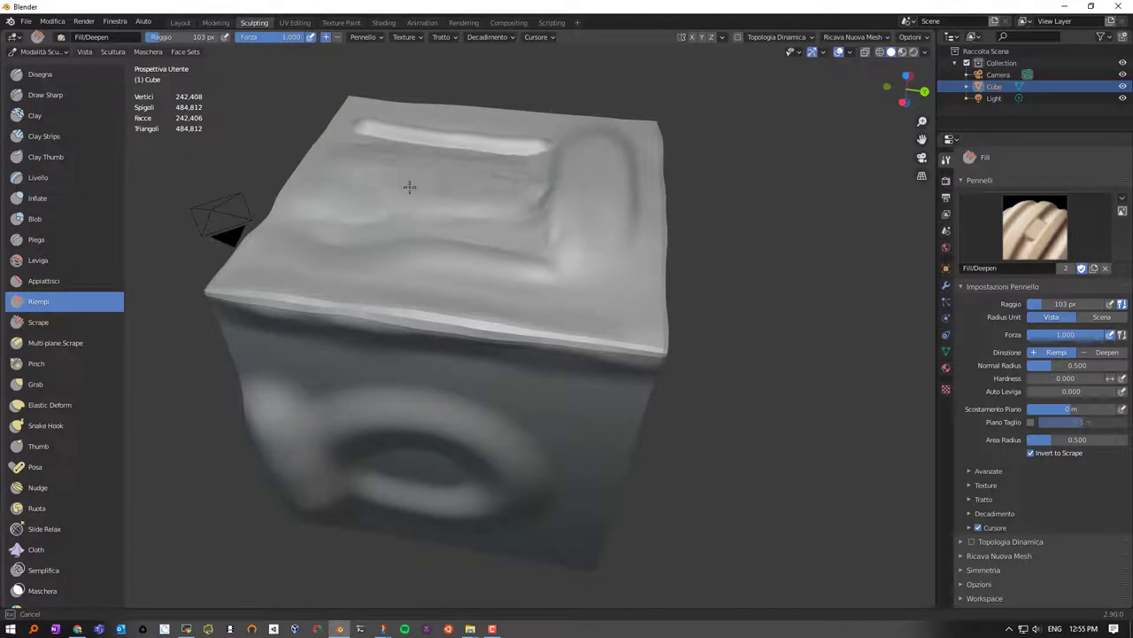
pyautogui.moveTo(477, 235); pyautogui.dragTo(438, 258)
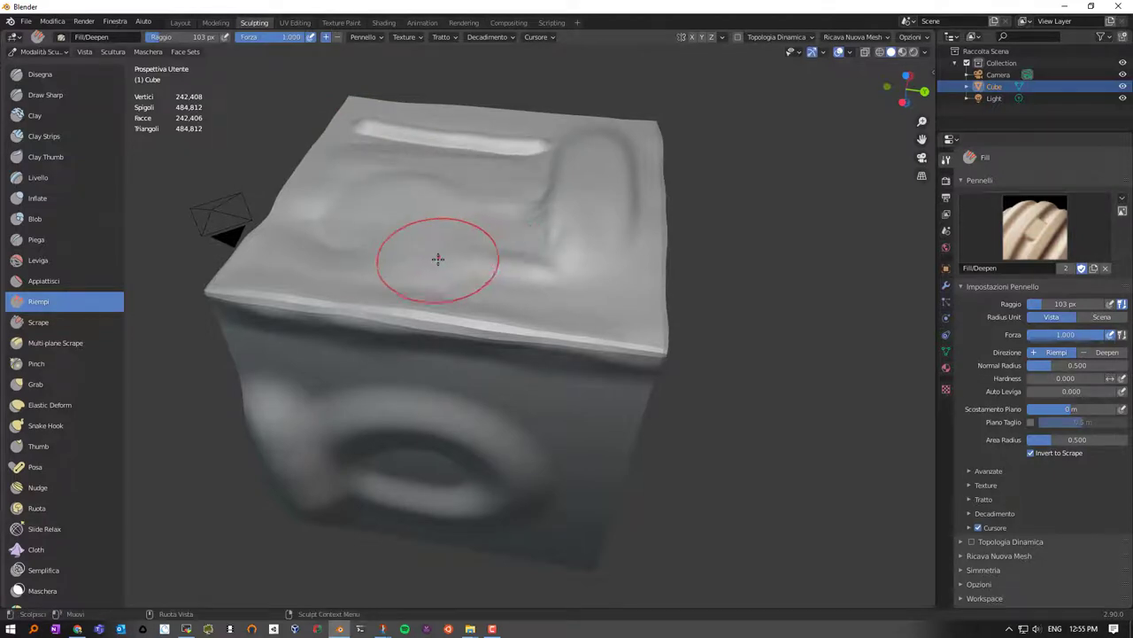
pyautogui.moveTo(438, 258); pyautogui.dragTo(412, 233, button='middle')
# Step: Switch to the Scrape brush and scrape the top surface flatter
pyautogui.click(38, 326)
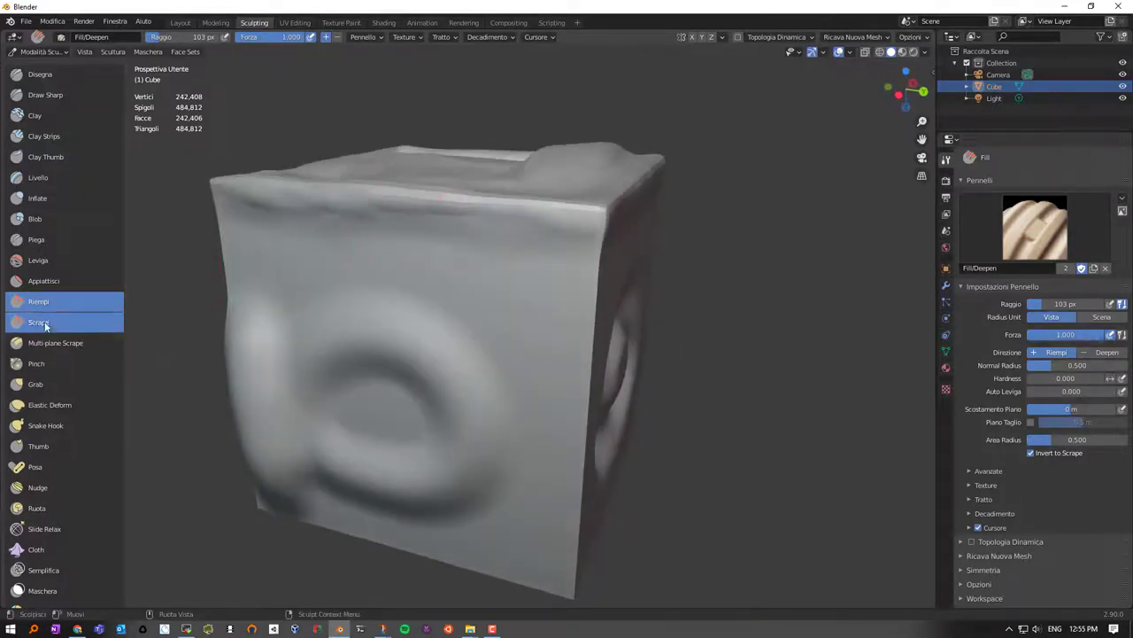
pyautogui.moveTo(329, 215); pyautogui.dragTo(343, 249, button='middle')
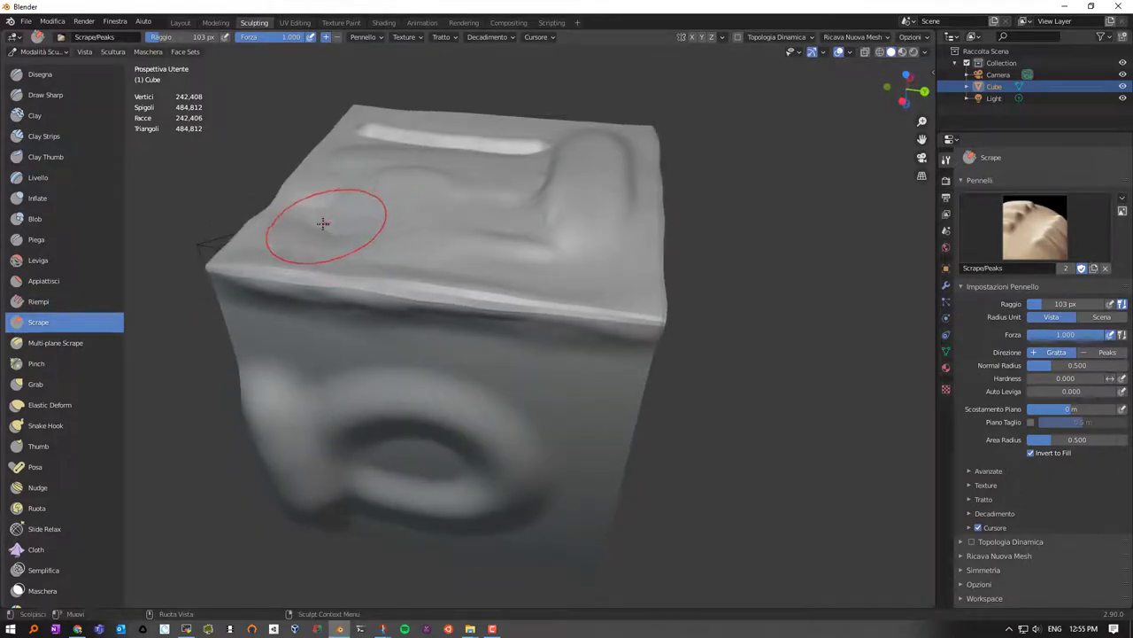
pyautogui.moveTo(323, 223); pyautogui.dragTo(392, 235)
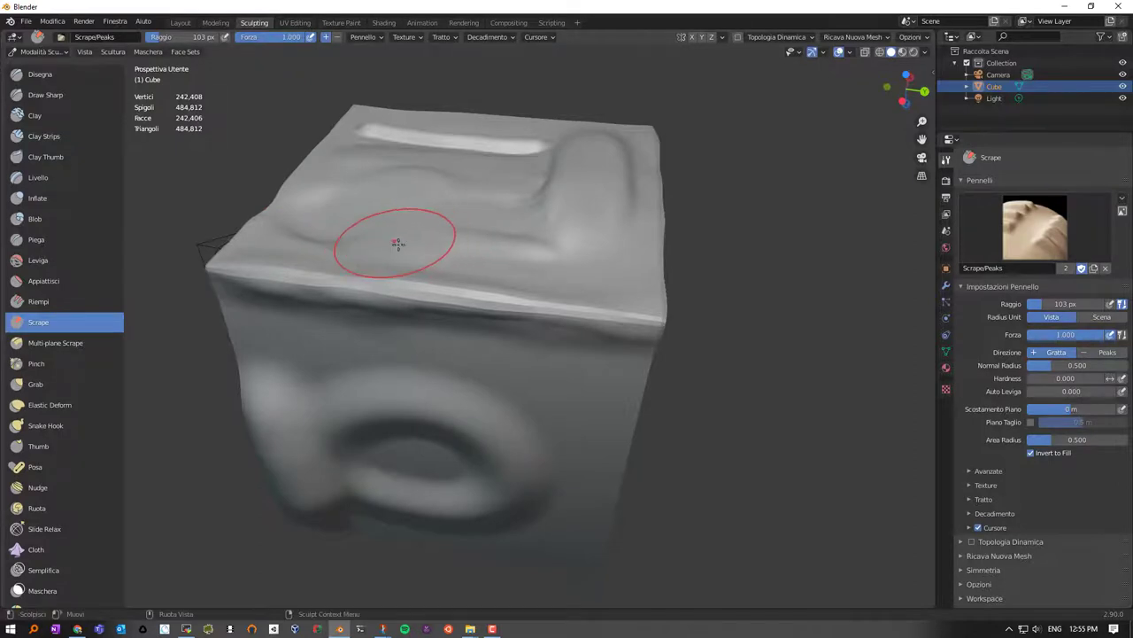
# Step: Shrink the Scrape brush to 29 px and scrape along the top face's front edge
pyautogui.press('f')
pyautogui.click(408, 262)
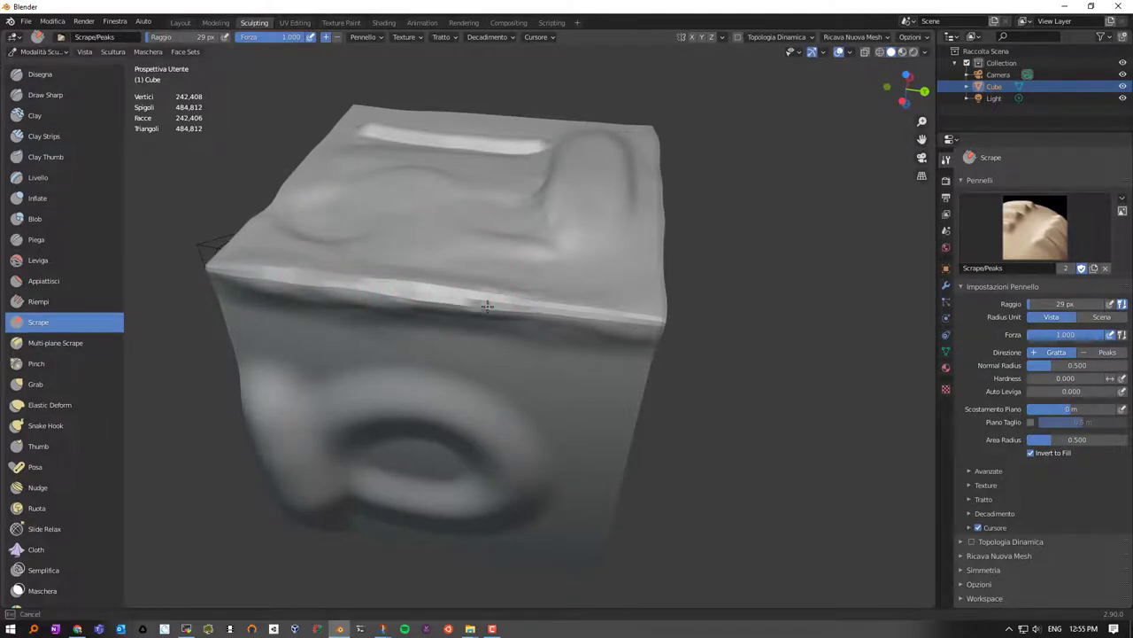
pyautogui.moveTo(478, 302); pyautogui.dragTo(405, 233, button='middle')
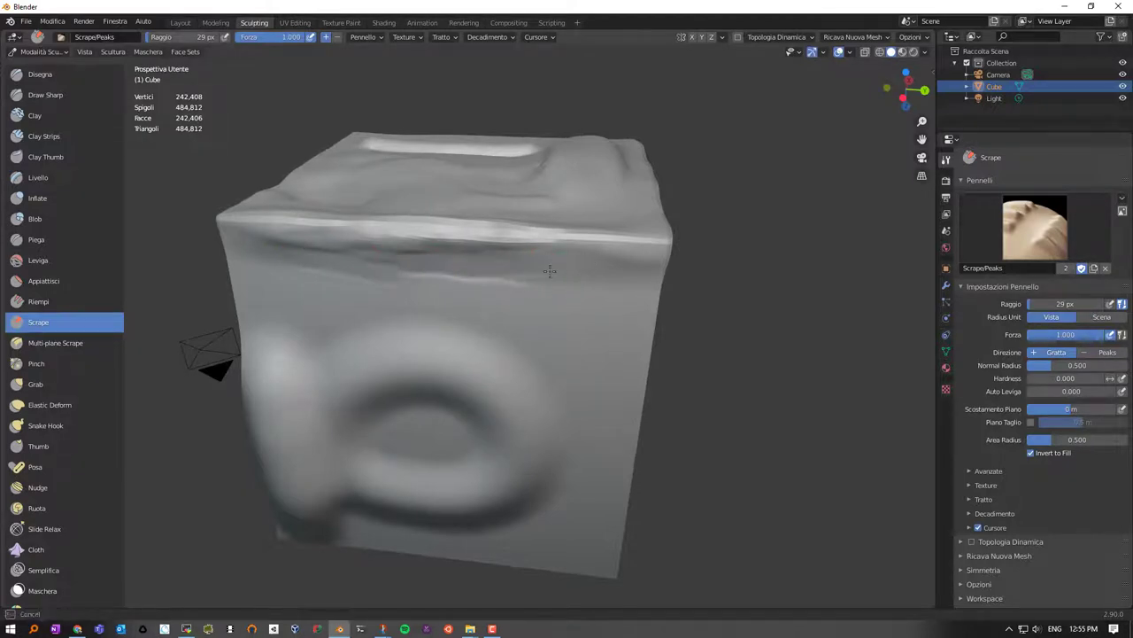
pyautogui.moveTo(492, 280); pyautogui.dragTo(574, 281)
pyautogui.moveTo(521, 215); pyautogui.dragTo(460, 333, button='middle')
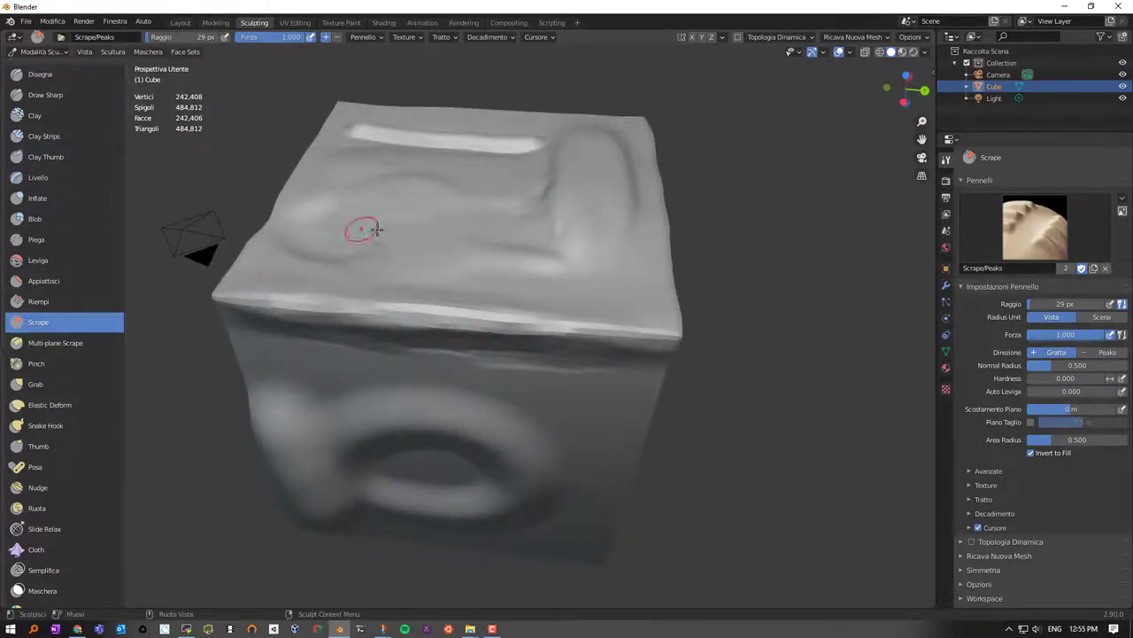
pyautogui.moveTo(436, 257); pyautogui.dragTo(493, 192, button='middle')
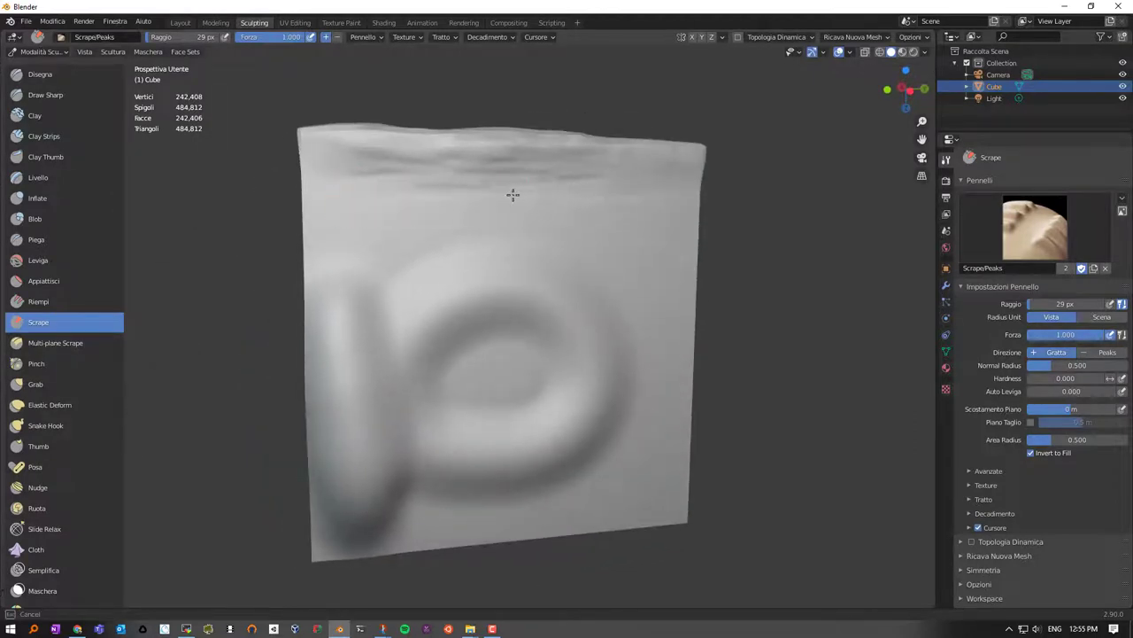
pyautogui.moveTo(451, 187); pyautogui.dragTo(419, 271, button='middle')
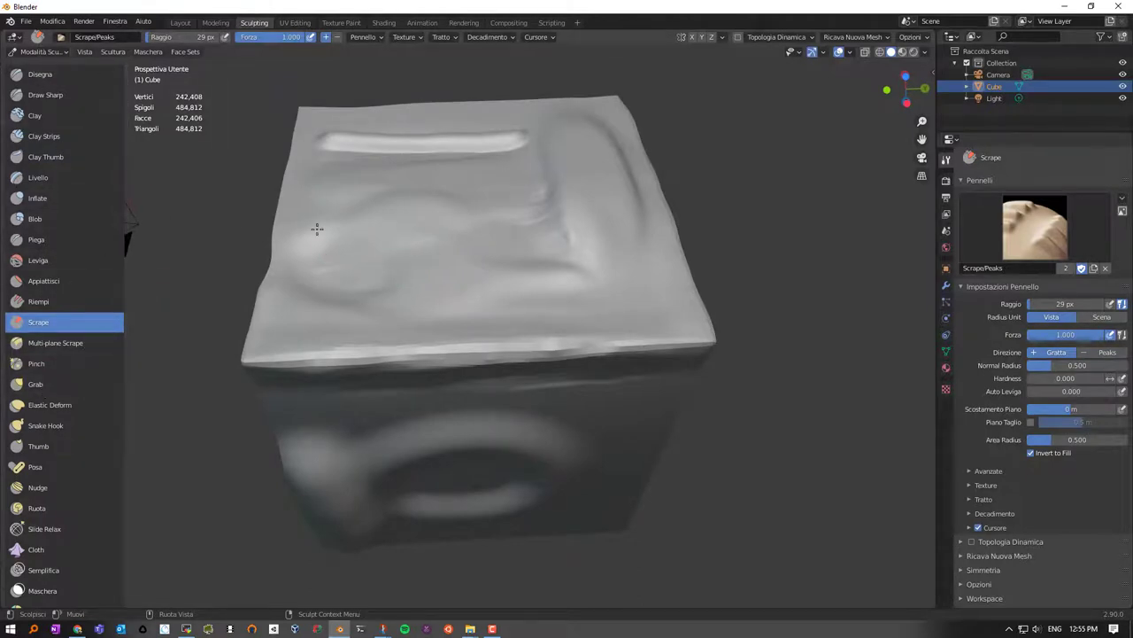
pyautogui.moveTo(313, 228)
pyautogui.mouseDown(button='middle')
pyautogui.moveTo(602, 204)
pyautogui.moveTo(627, 182)
pyautogui.moveTo(594, 172)
pyautogui.moveTo(632, 177)
pyautogui.moveTo(611, 182)
pyautogui.moveTo(625, 196)
pyautogui.mouseUp(button='middle')
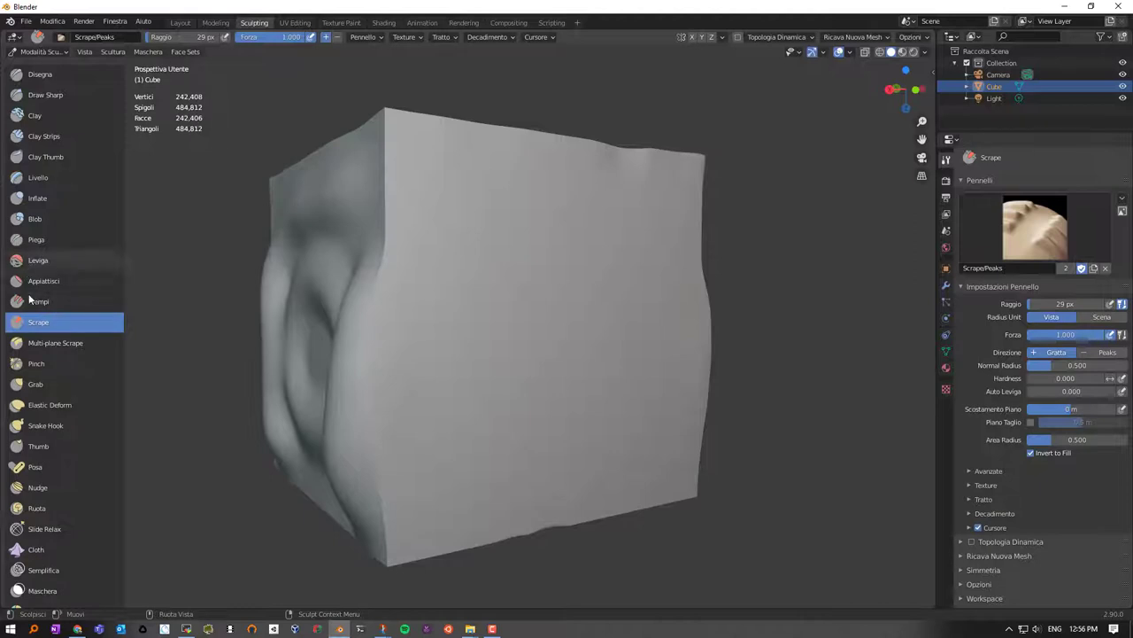
# Step: Switch to the Grab brush at 209 px radius and pull the cube's top-right corner
pyautogui.click(39, 383)
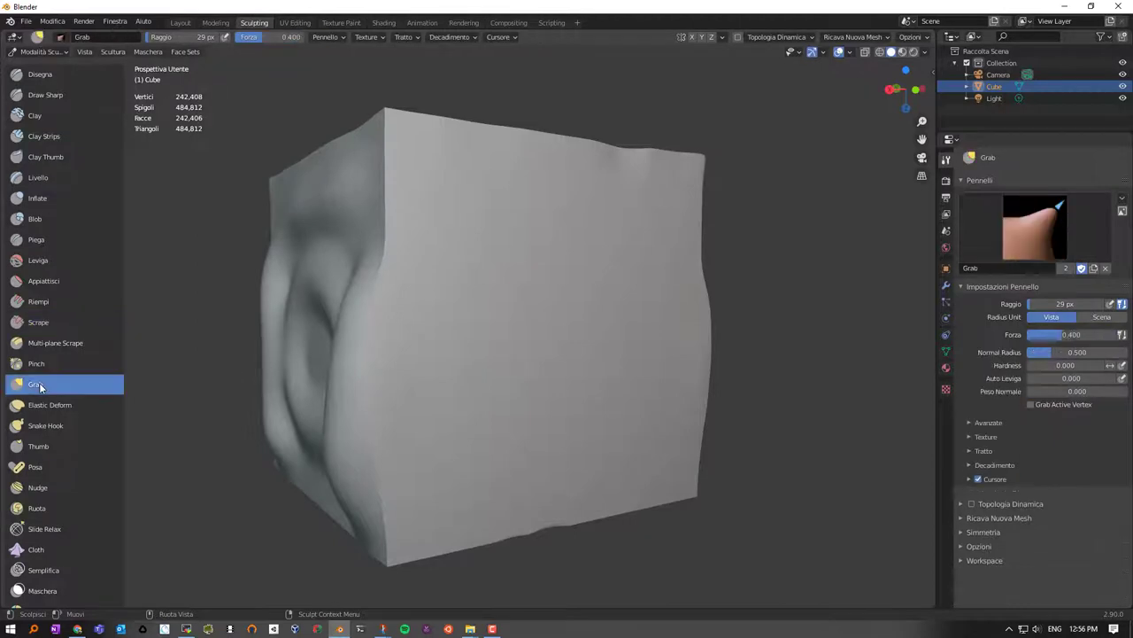
pyautogui.moveTo(329, 254)
pyautogui.mouseDown(button='middle')
pyautogui.moveTo(438, 240)
pyautogui.moveTo(392, 280)
pyautogui.moveTo(378, 261)
pyautogui.mouseUp(button='middle')
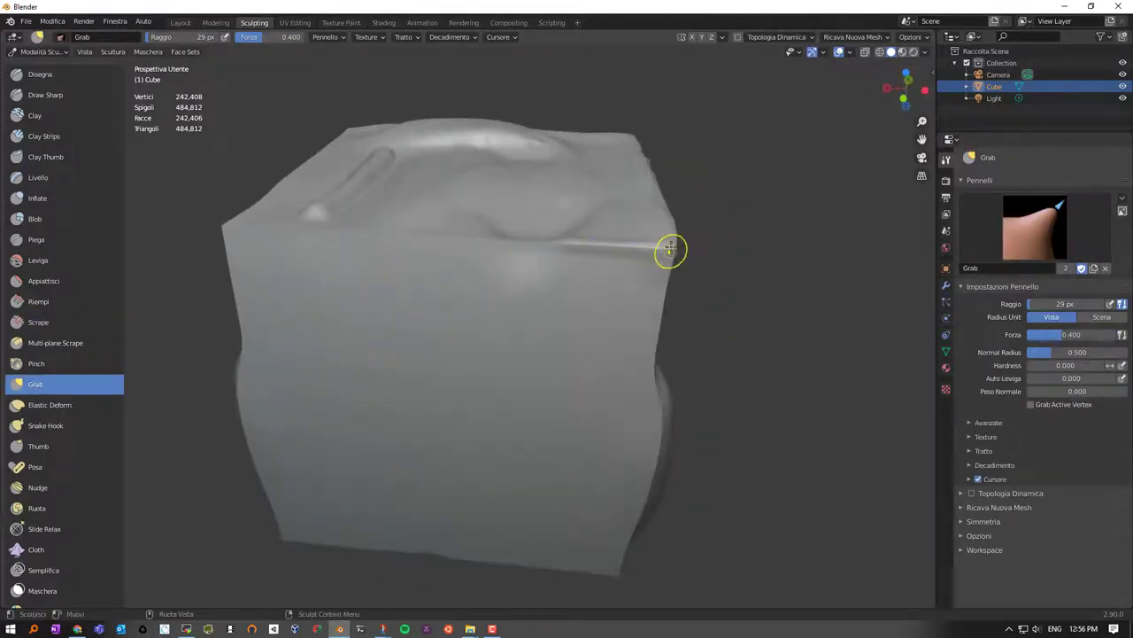
pyautogui.press('f')
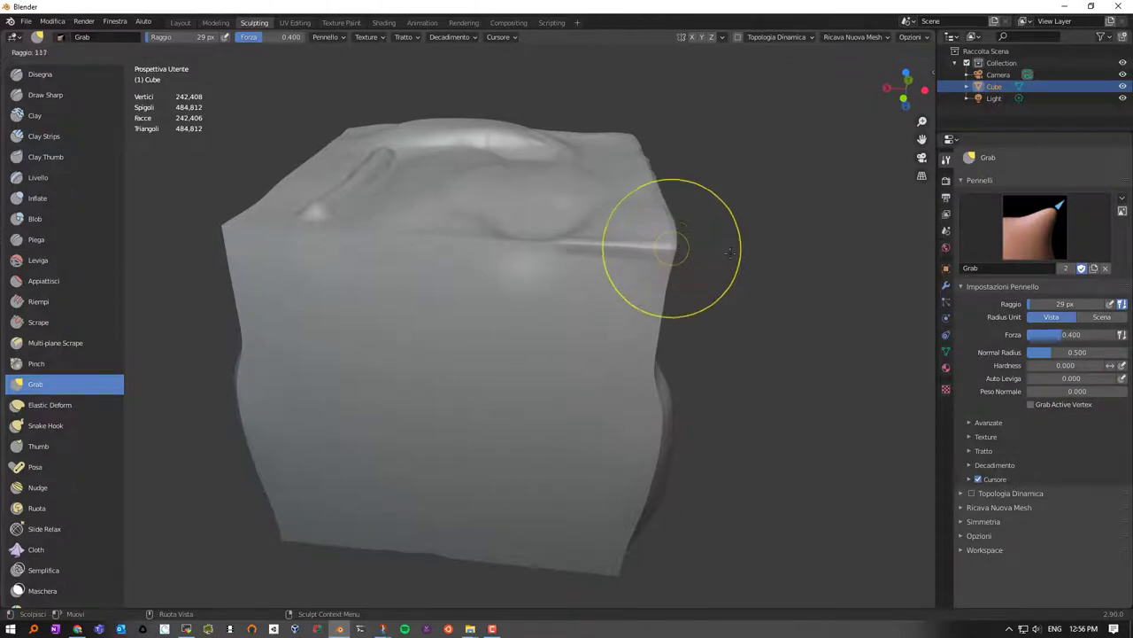
pyautogui.click(797, 249)
pyautogui.moveTo(617, 260)
pyautogui.mouseDown(button='middle')
pyautogui.moveTo(609, 291)
pyautogui.moveTo(652, 278)
pyautogui.mouseUp(button='middle')
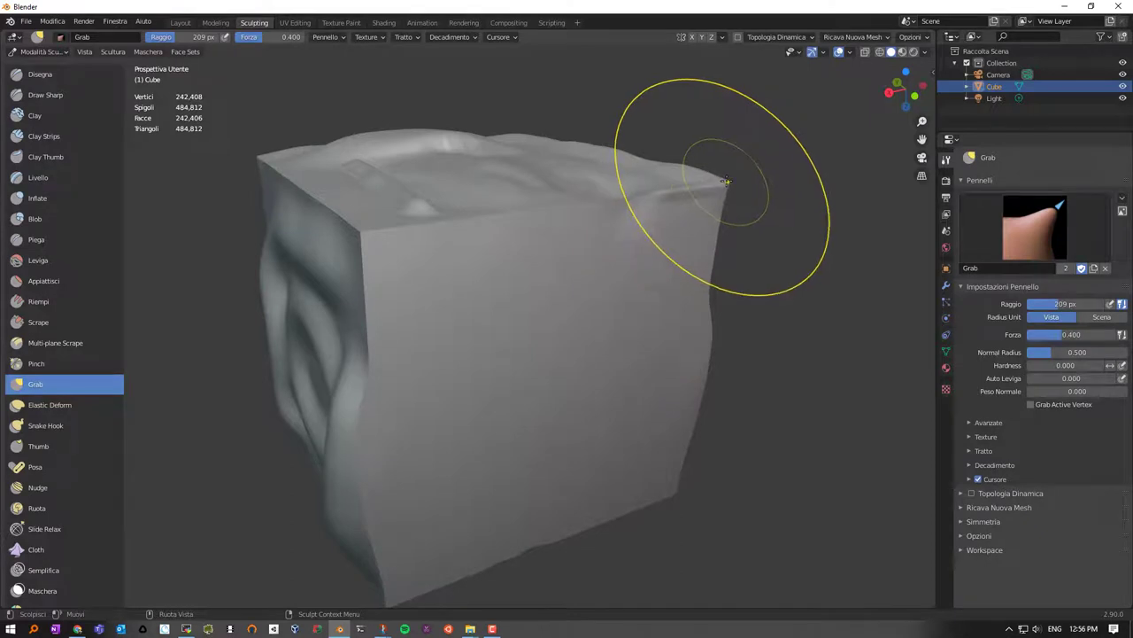
pyautogui.moveTo(721, 182); pyautogui.dragTo(717, 183)
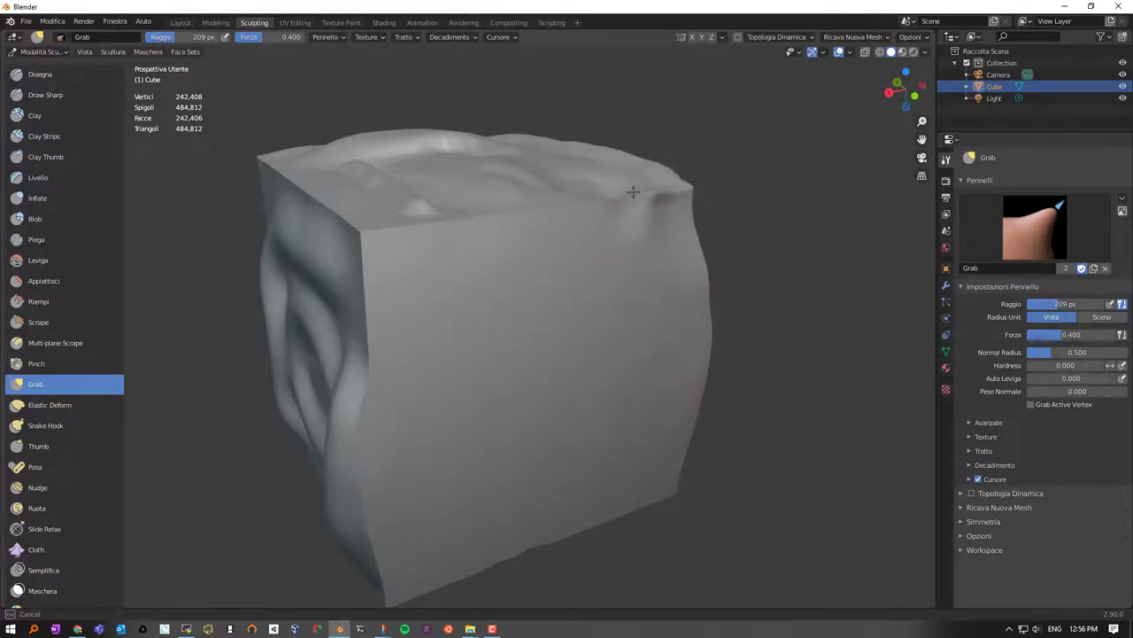
pyautogui.moveTo(633, 192); pyautogui.dragTo(619, 203)
# Step: Enlarge the Grab brush to 398 px and reshape the right corner, top front edge and front-right area
pyautogui.moveTo(620, 203)
pyautogui.mouseDown(button='middle')
pyautogui.moveTo(483, 281)
pyautogui.moveTo(487, 266)
pyautogui.mouseUp(button='middle')
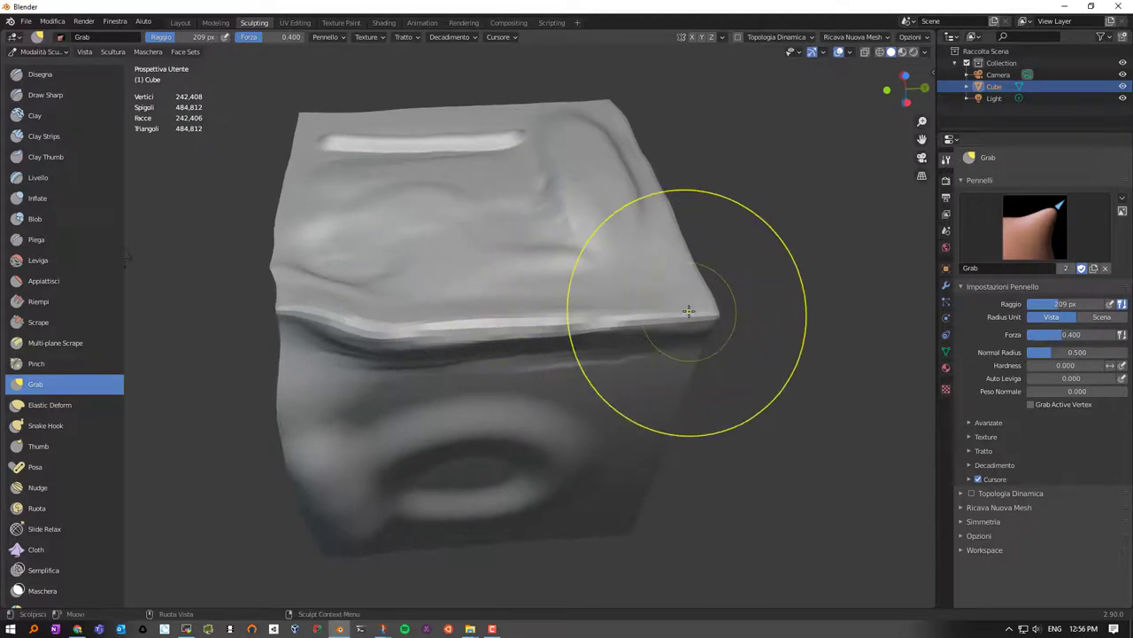
pyautogui.press('f')
pyautogui.click(719, 316)
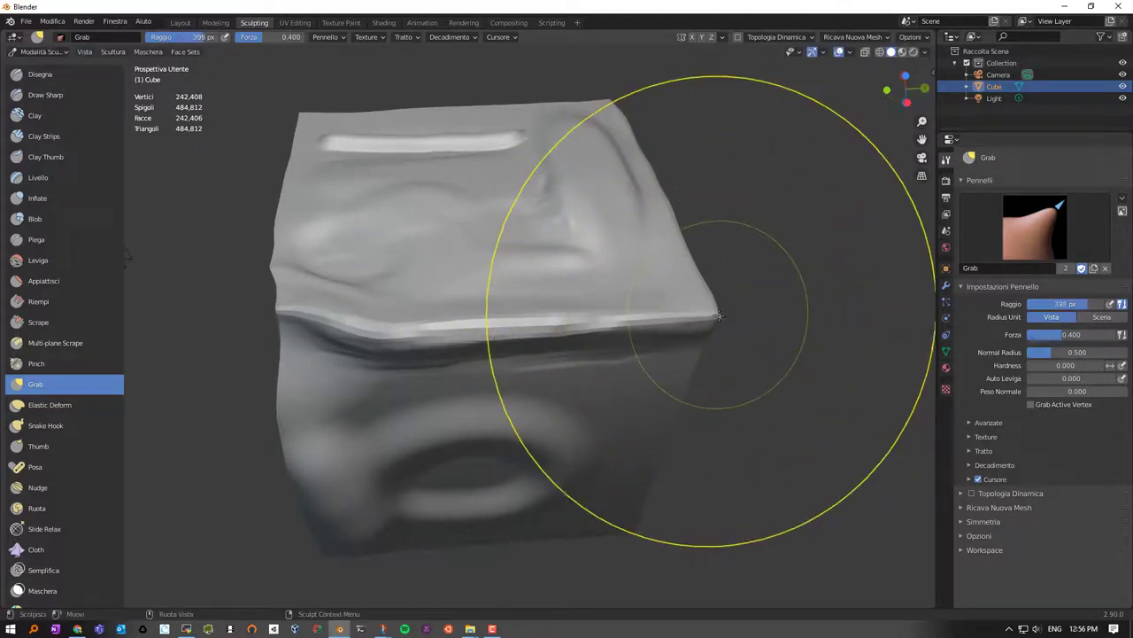
pyautogui.moveTo(719, 316); pyautogui.dragTo(561, 260)
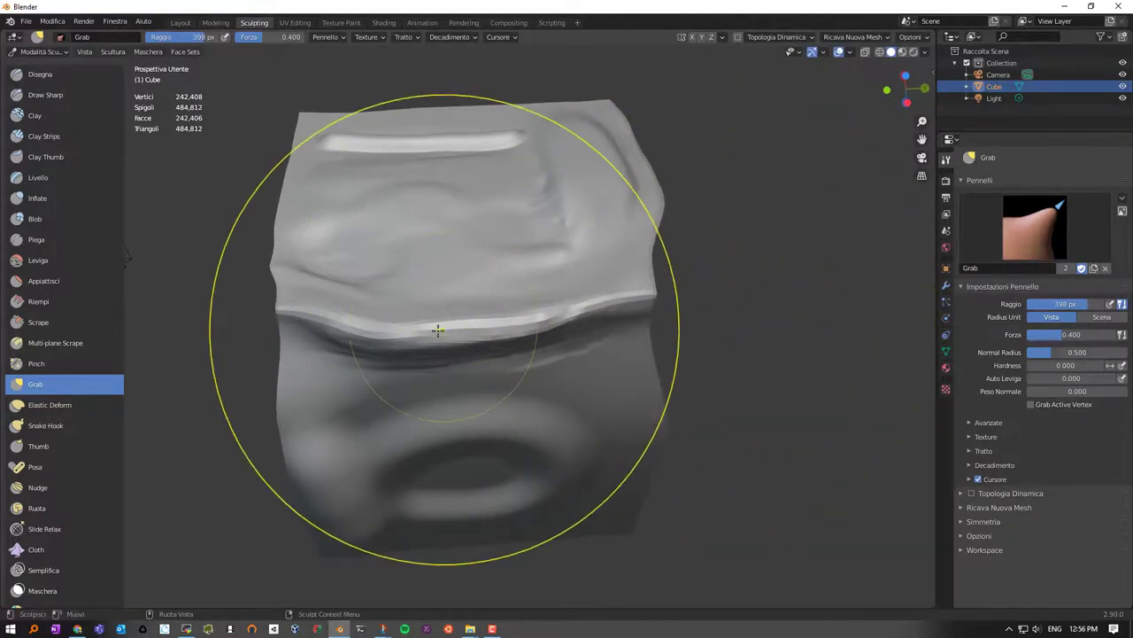
pyautogui.moveTo(437, 329); pyautogui.dragTo(438, 304, button='middle')
pyautogui.moveTo(450, 207)
pyautogui.mouseDown(button='middle')
pyautogui.moveTo(570, 237)
pyautogui.moveTo(474, 226)
pyautogui.mouseUp(button='middle')
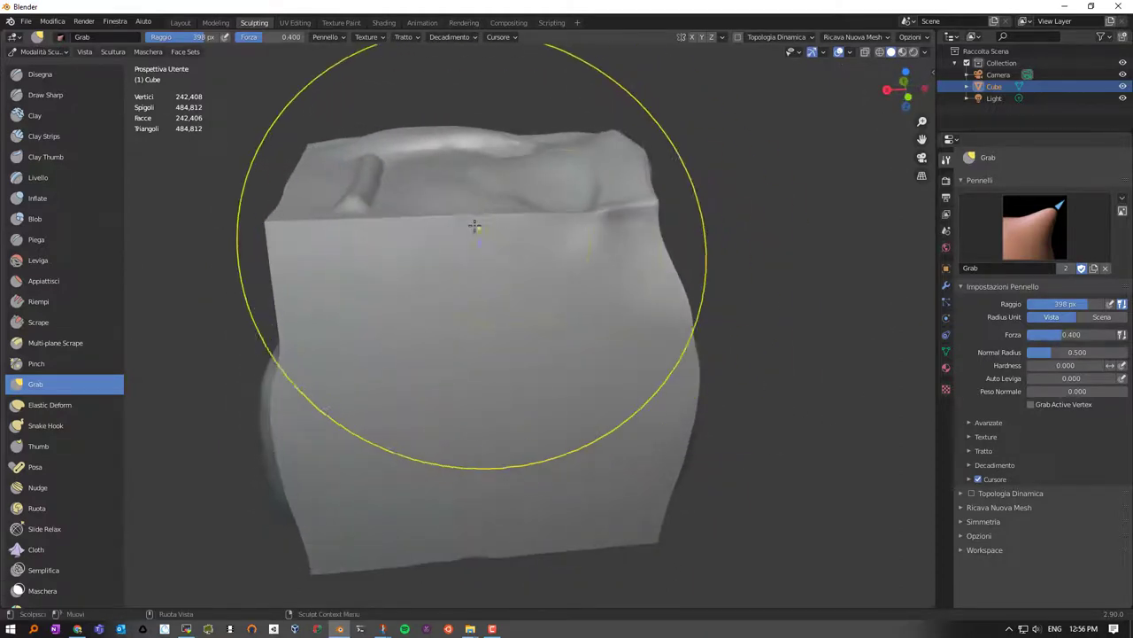
pyautogui.moveTo(475, 226); pyautogui.dragTo(440, 228)
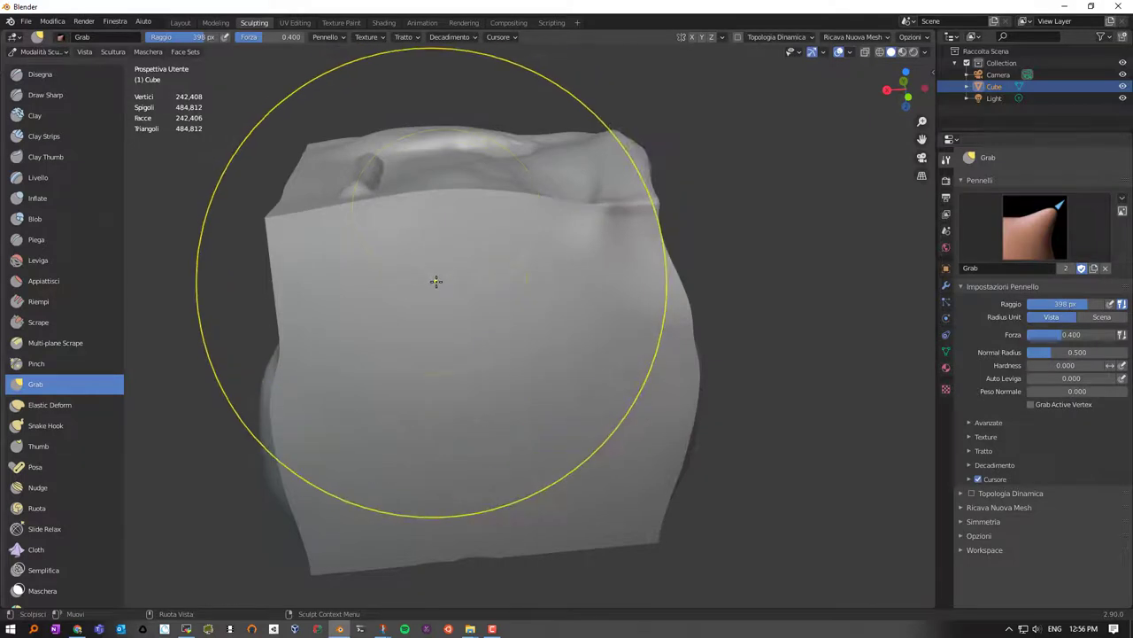
pyautogui.moveTo(436, 282)
pyautogui.mouseDown(button='middle')
pyautogui.moveTo(393, 296)
pyautogui.moveTo(501, 296)
pyautogui.mouseUp(button='middle')
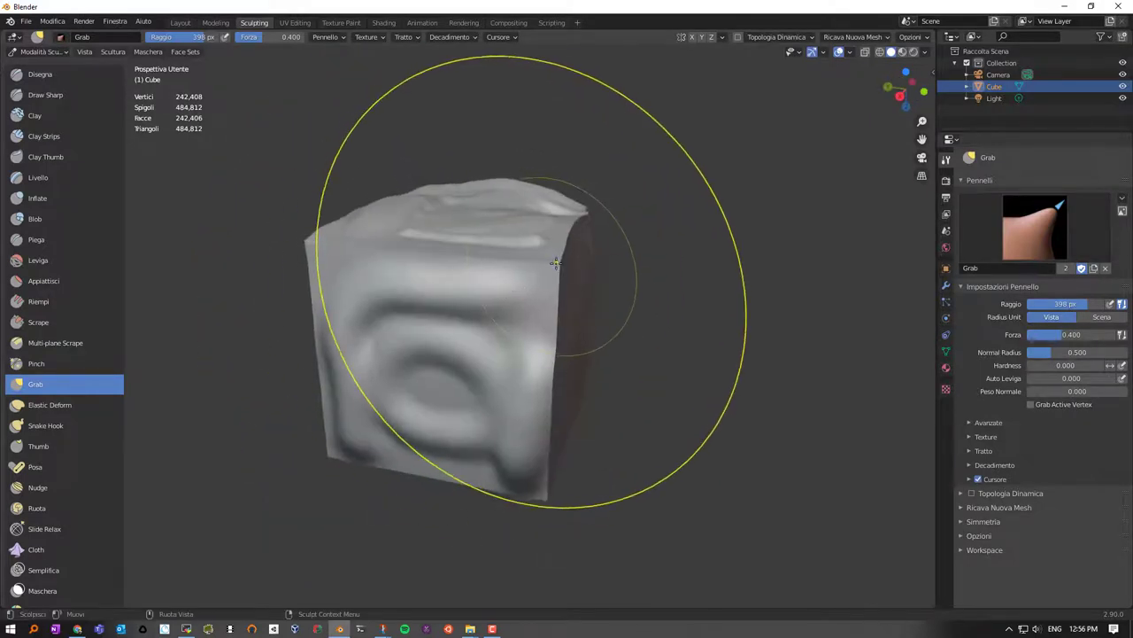
pyautogui.moveTo(555, 263); pyautogui.dragTo(541, 263)
pyautogui.moveTo(541, 263)
pyautogui.mouseDown(button='middle')
pyautogui.moveTo(409, 242)
pyautogui.moveTo(417, 329)
pyautogui.moveTo(337, 413)
pyautogui.moveTo(435, 301)
pyautogui.moveTo(329, 316)
pyautogui.moveTo(558, 330)
pyautogui.moveTo(509, 284)
pyautogui.moveTo(577, 224)
pyautogui.moveTo(562, 207)
pyautogui.moveTo(544, 223)
pyautogui.mouseUp(button='middle')
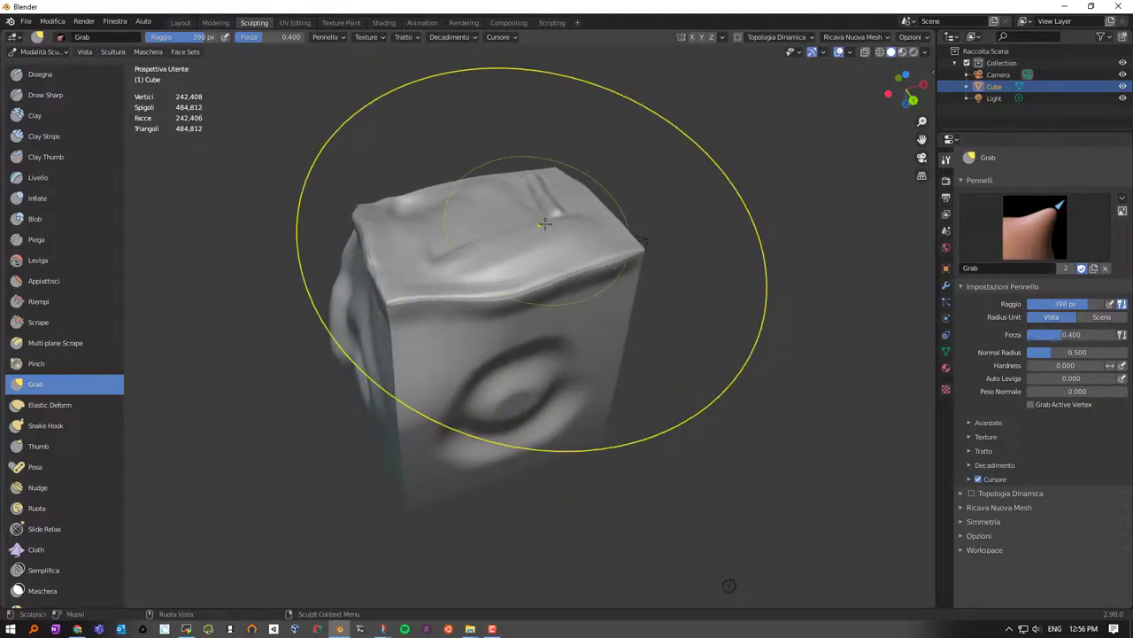
# Step: Grab-pull the cube's top and left face, then shrink the Grab brush to 56 px
pyautogui.moveTo(545, 223)
pyautogui.mouseDown()
pyautogui.moveTo(574, 161)
pyautogui.moveTo(561, 190)
pyautogui.mouseUp()
pyautogui.moveTo(561, 189)
pyautogui.mouseDown(button='middle')
pyautogui.moveTo(434, 295)
pyautogui.moveTo(447, 305)
pyautogui.mouseUp(button='middle')
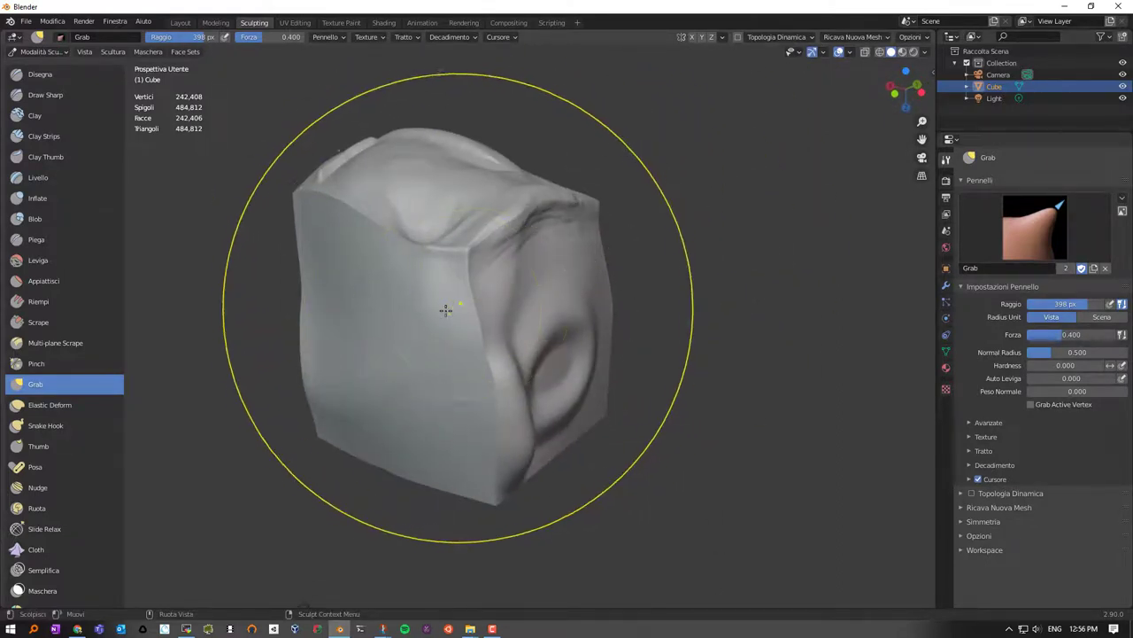
pyautogui.moveTo(392, 316)
pyautogui.mouseDown()
pyautogui.moveTo(309, 359)
pyautogui.moveTo(354, 328)
pyautogui.mouseUp()
pyautogui.press('f')
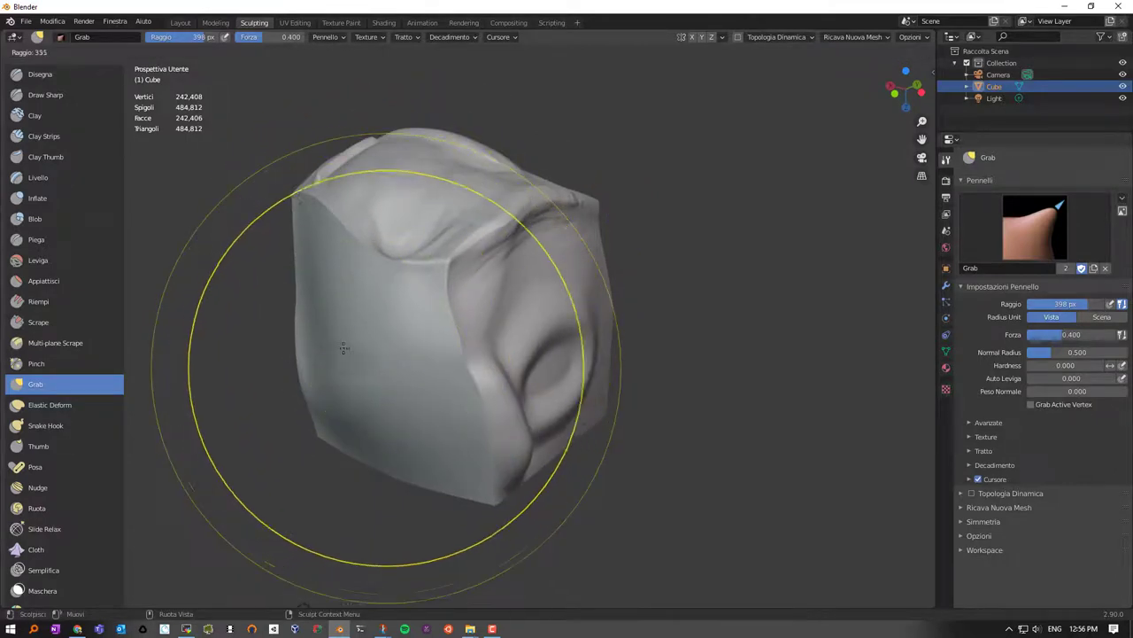
pyautogui.click(355, 350)
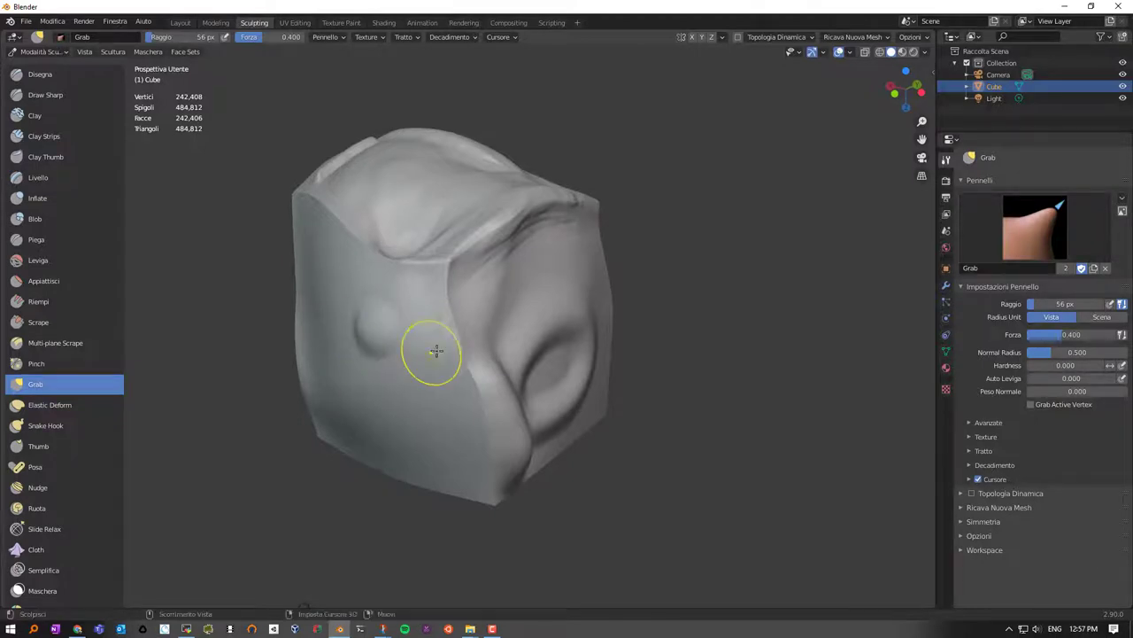
pyautogui.moveTo(436, 352)
pyautogui.mouseDown(button='middle')
pyautogui.moveTo(445, 314)
pyautogui.moveTo(463, 339)
pyautogui.moveTo(442, 372)
pyautogui.moveTo(381, 371)
pyautogui.mouseUp(button='middle')
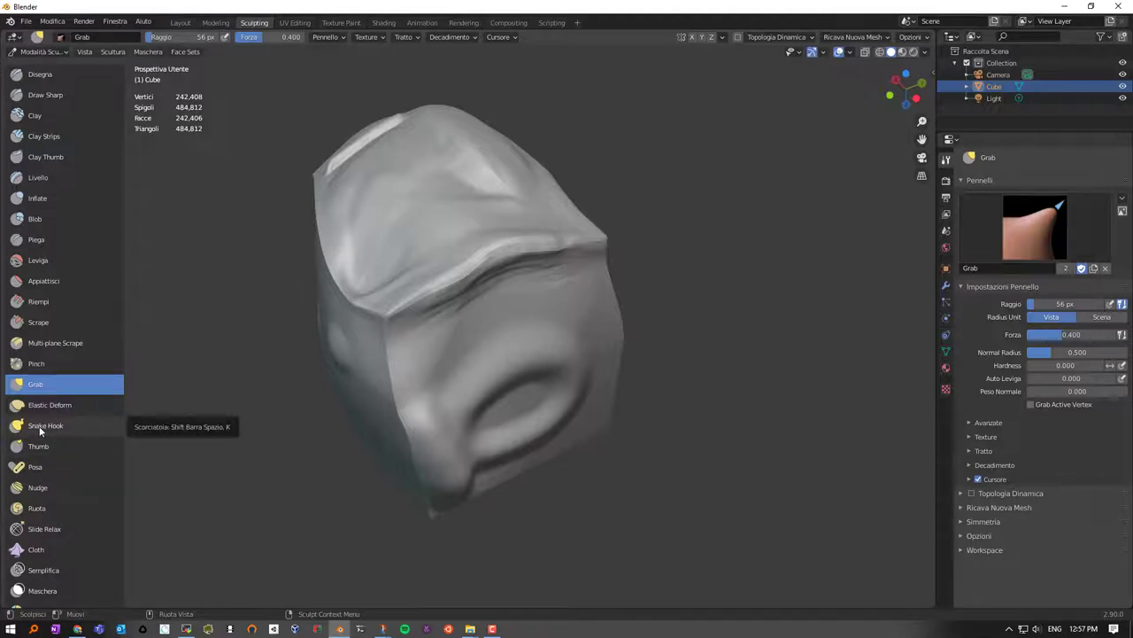
# Step: With Snake Hook at 122 px, pull three horns and a bulge from the cube's top
pyautogui.click(38, 426)
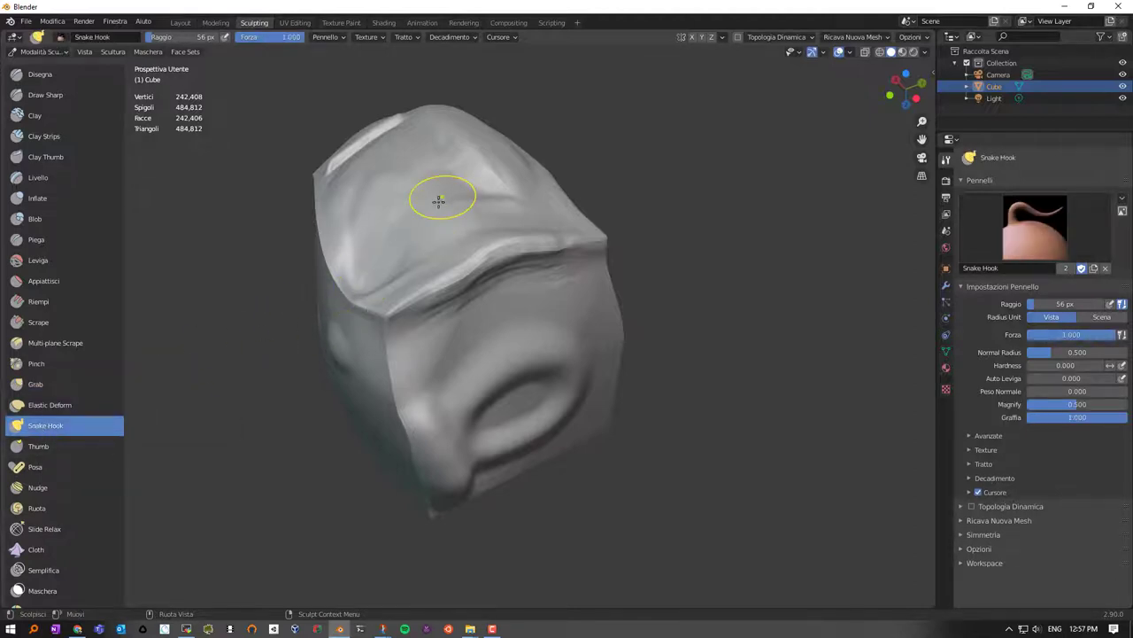
pyautogui.moveTo(471, 203)
pyautogui.mouseDown(button='middle')
pyautogui.moveTo(518, 180)
pyautogui.moveTo(416, 147)
pyautogui.mouseUp(button='middle')
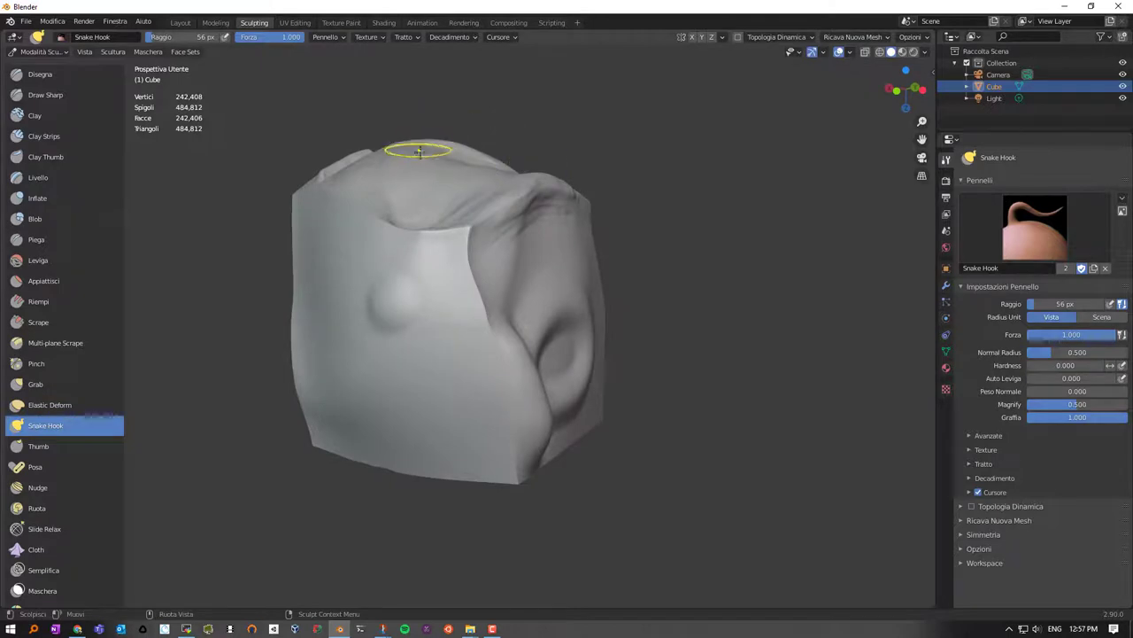
pyautogui.moveTo(422, 144); pyautogui.dragTo(423, 119)
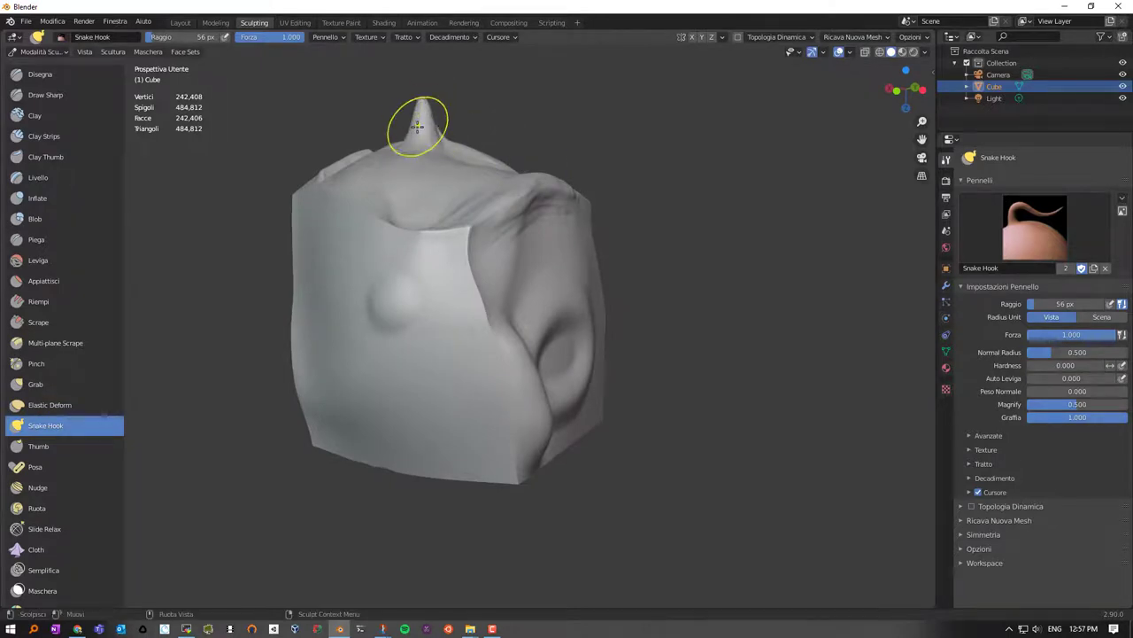
pyautogui.moveTo(417, 158)
pyautogui.mouseDown(button='middle')
pyautogui.moveTo(353, 192)
pyautogui.moveTo(377, 210)
pyautogui.mouseUp(button='middle')
pyautogui.hotkey('ctrl', 'z')
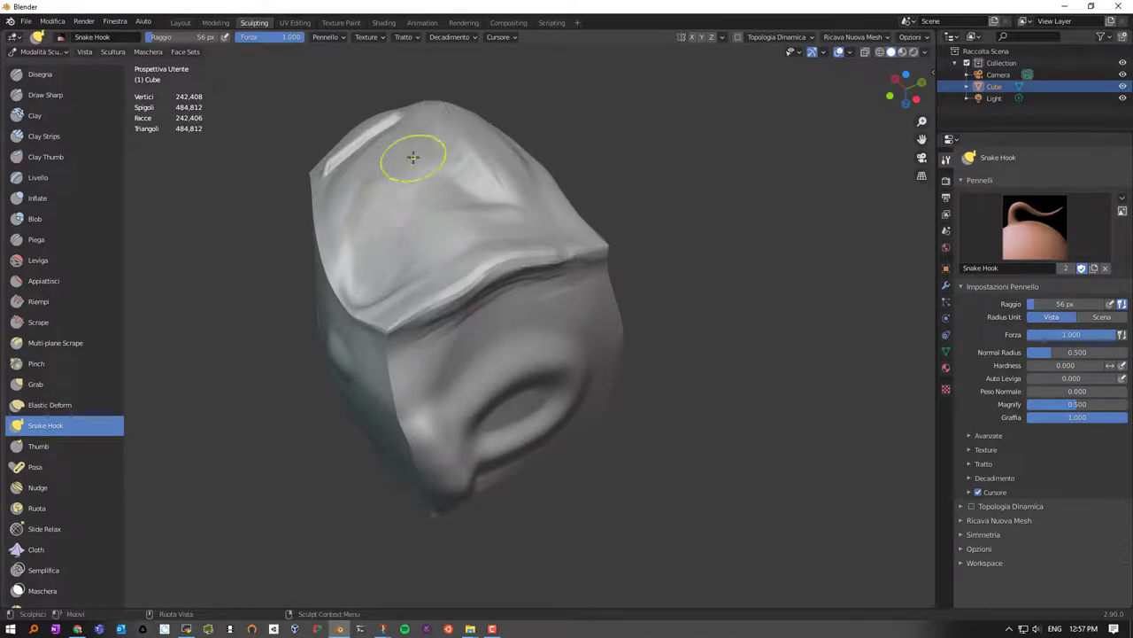
pyautogui.press('f')
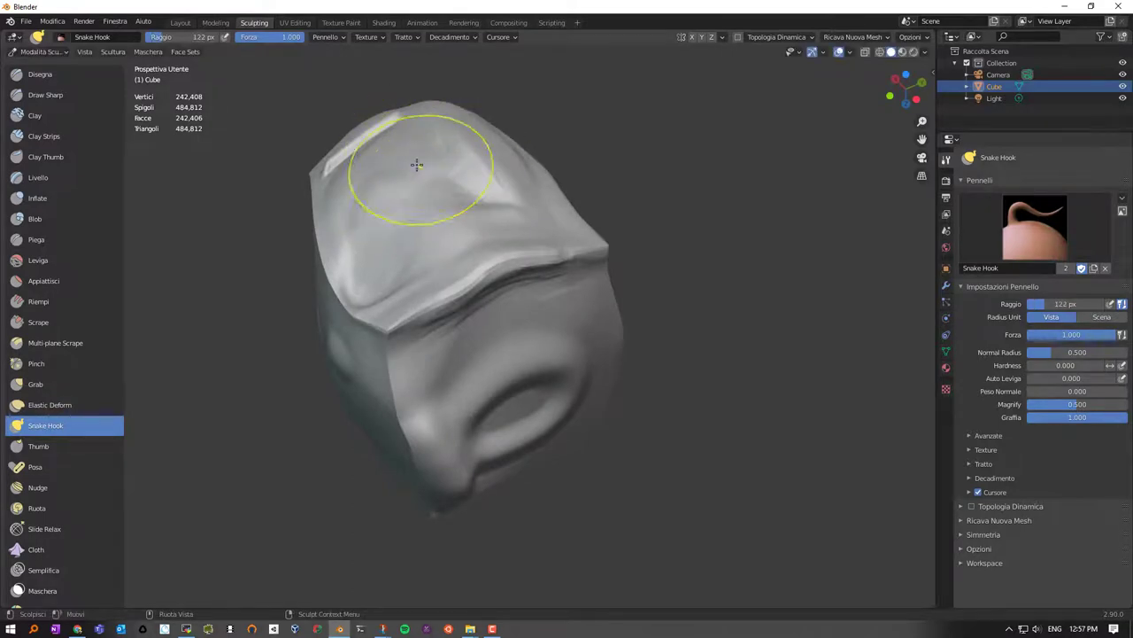
pyautogui.moveTo(416, 148)
pyautogui.mouseDown()
pyautogui.moveTo(329, 62)
pyautogui.moveTo(310, 76)
pyautogui.mouseUp()
pyautogui.moveTo(309, 75); pyautogui.dragTo(485, 157, button='middle')
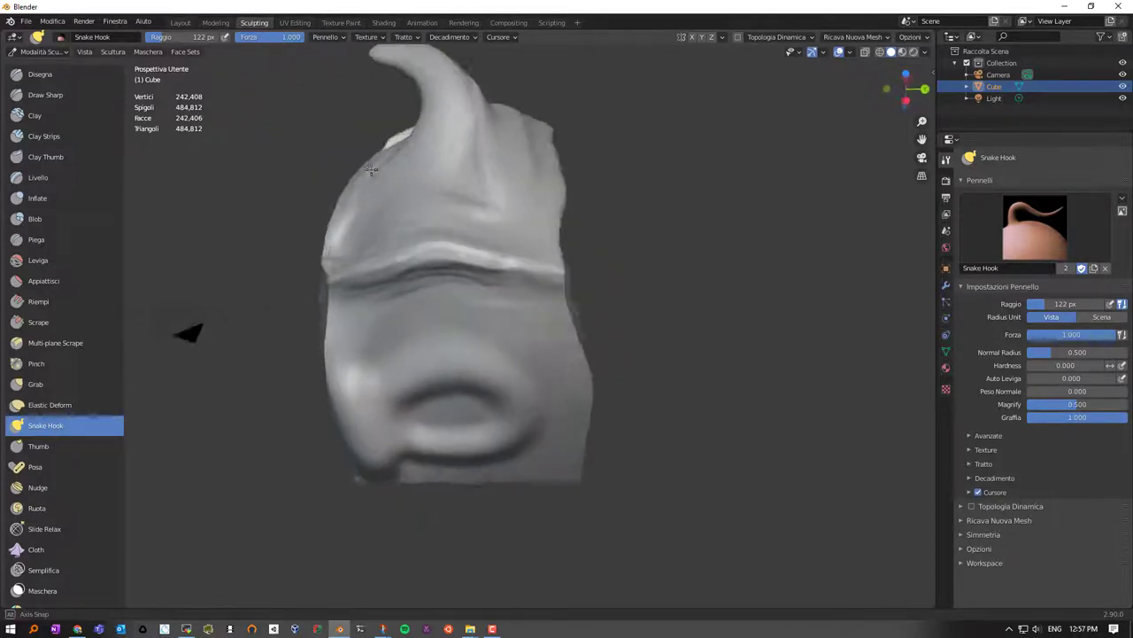
pyautogui.moveTo(498, 150); pyautogui.dragTo(592, 93)
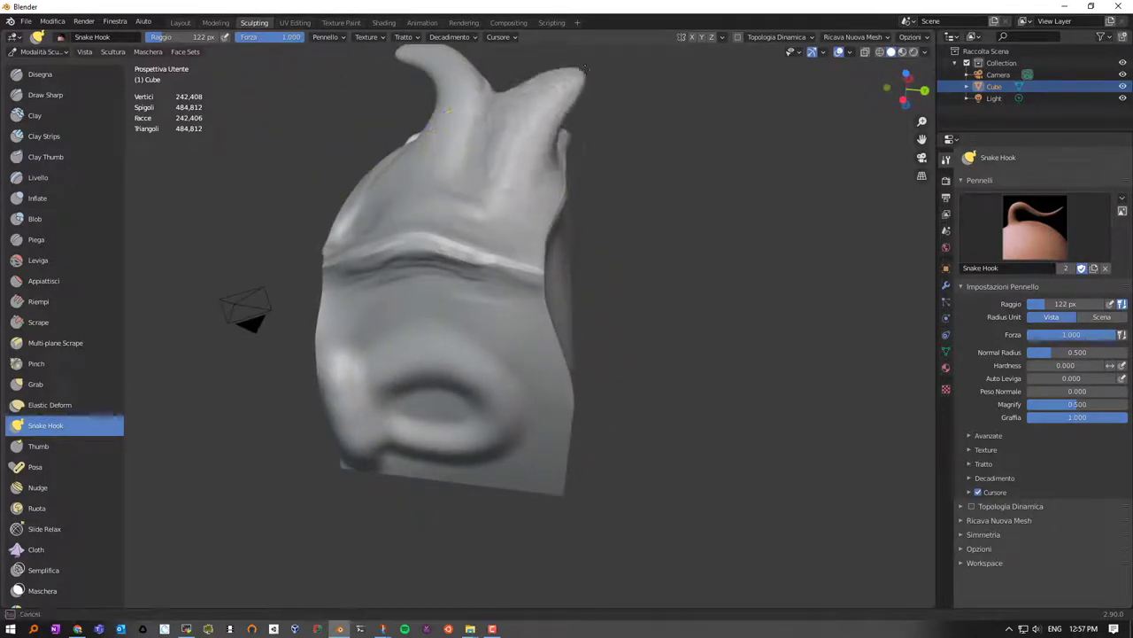
pyautogui.moveTo(407, 152); pyautogui.dragTo(317, 123)
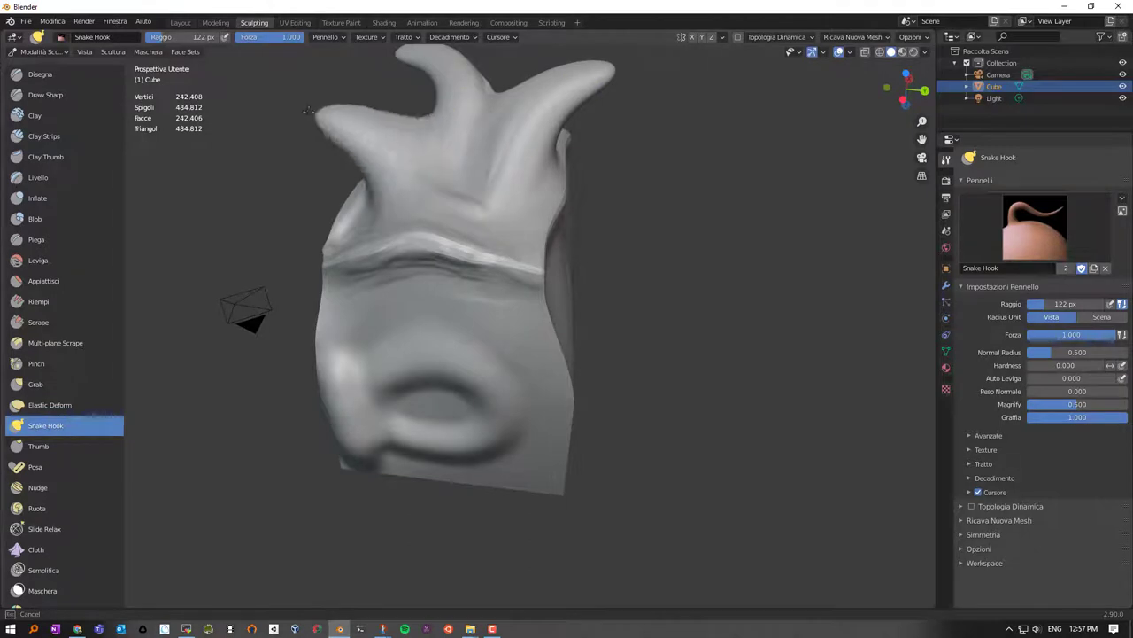
pyautogui.moveTo(317, 124); pyautogui.dragTo(472, 203, button='middle')
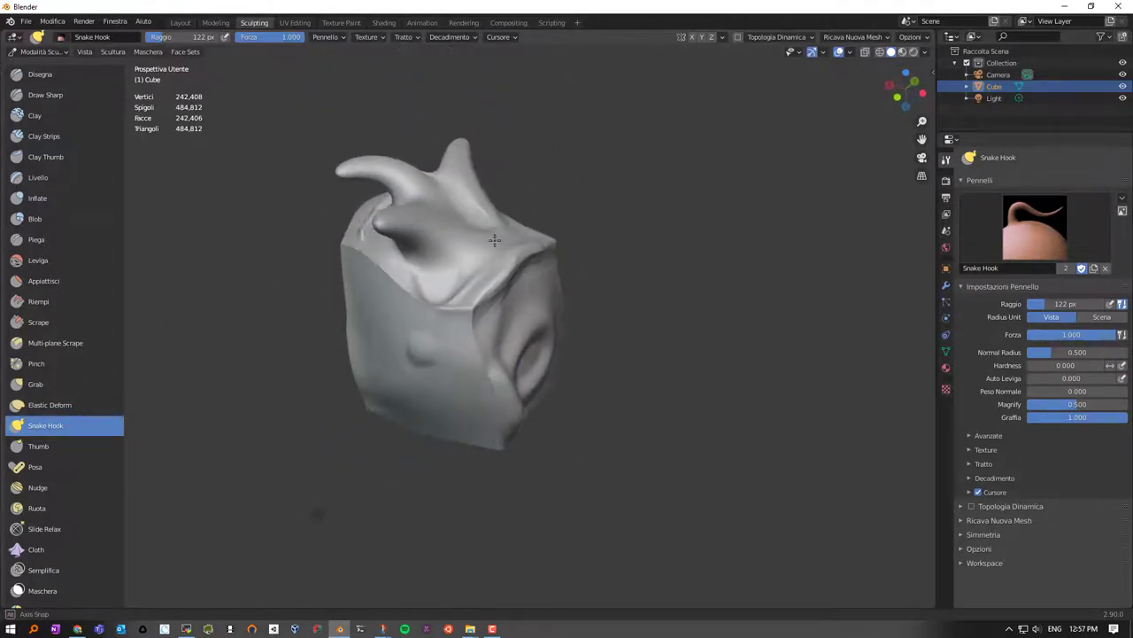
pyautogui.moveTo(472, 203); pyautogui.dragTo(529, 143)
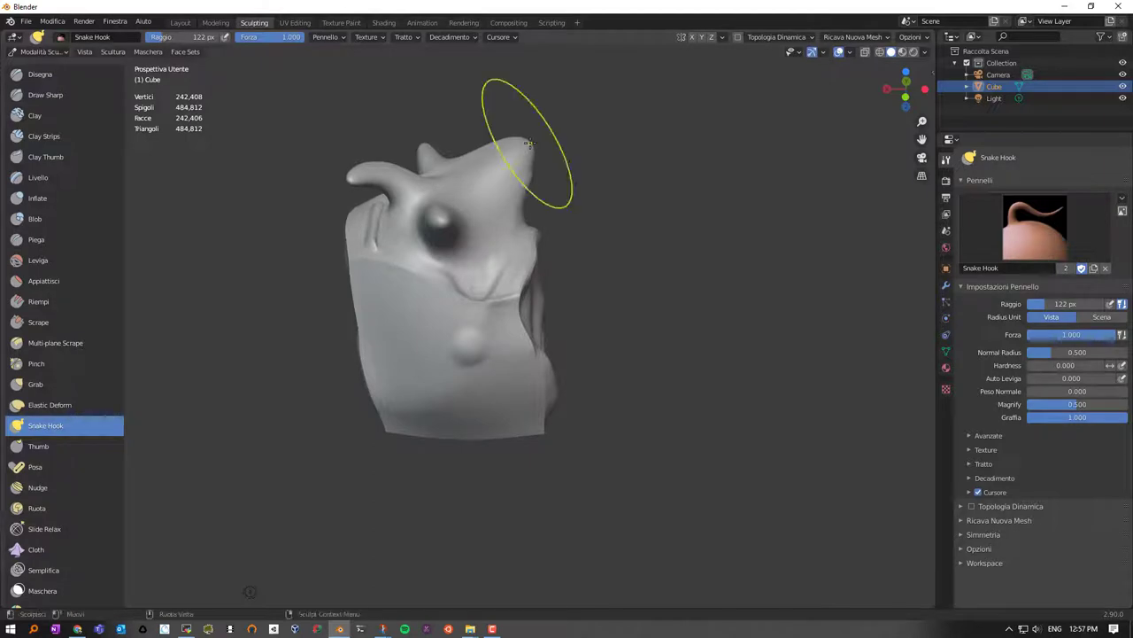
# Step: Shrink Snake Hook to 70 px, pull another upper-right horn and lengthen the top-right horn
pyautogui.press('f')
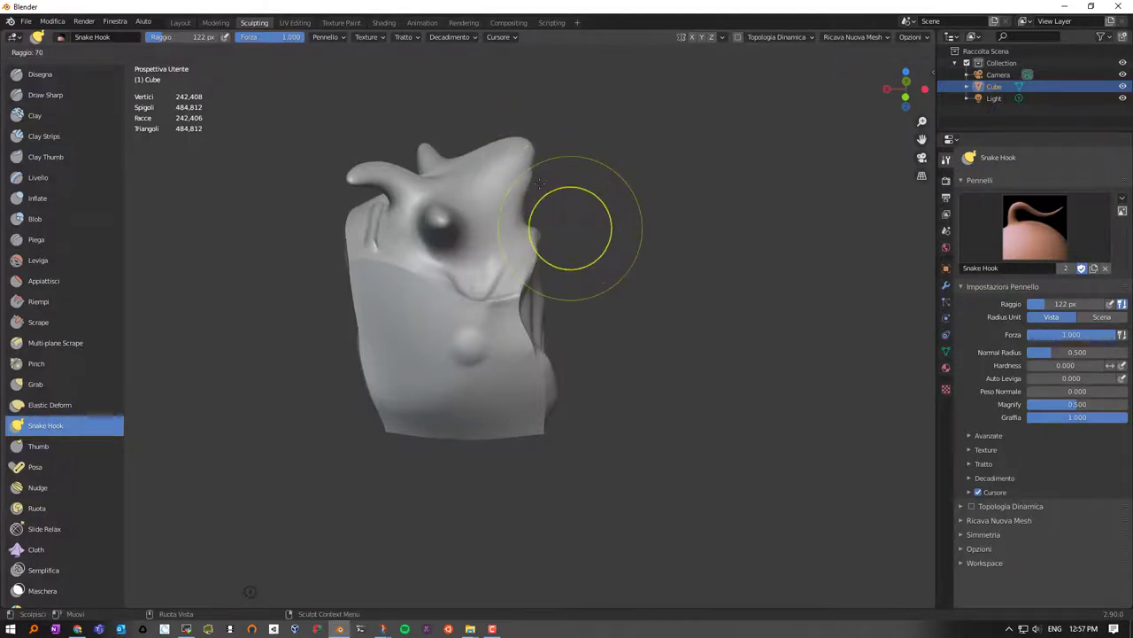
pyautogui.click(540, 212)
pyautogui.moveTo(518, 160)
pyautogui.mouseDown()
pyautogui.moveTo(565, 137)
pyautogui.moveTo(598, 140)
pyautogui.mouseUp()
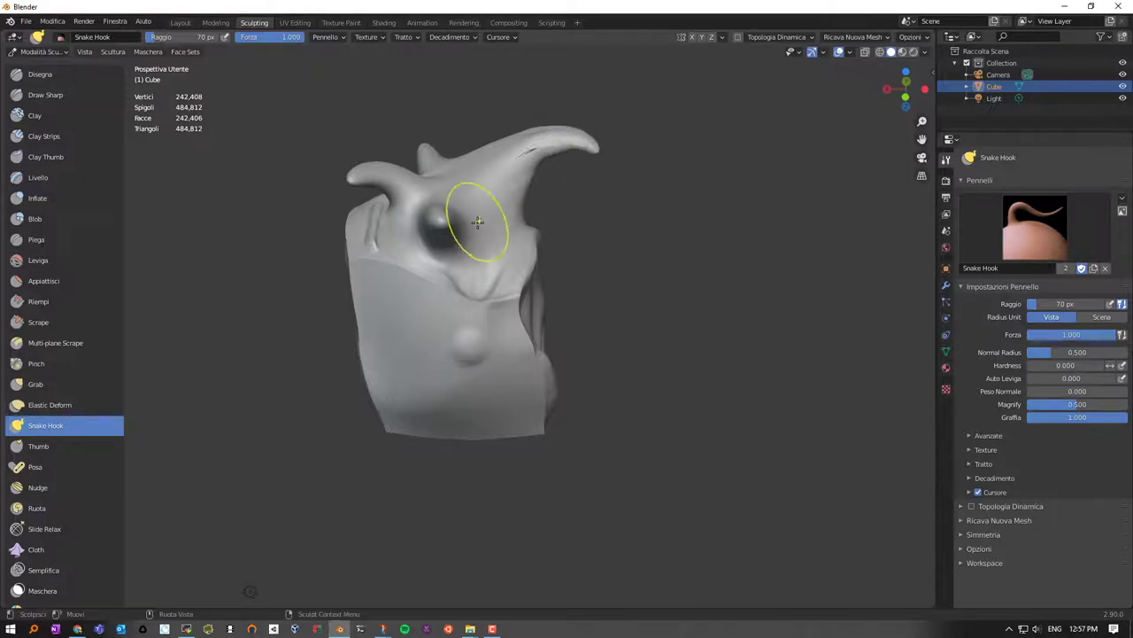
pyautogui.moveTo(453, 296); pyautogui.dragTo(655, 283, button='middle')
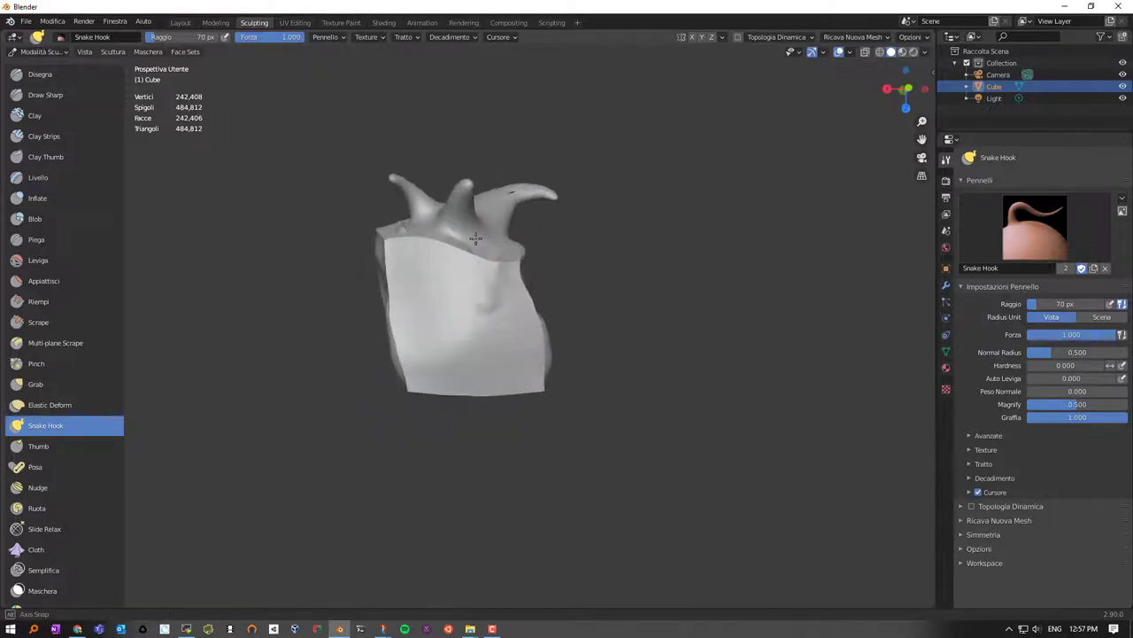
pyautogui.moveTo(473, 293); pyautogui.dragTo(492, 217, button='middle')
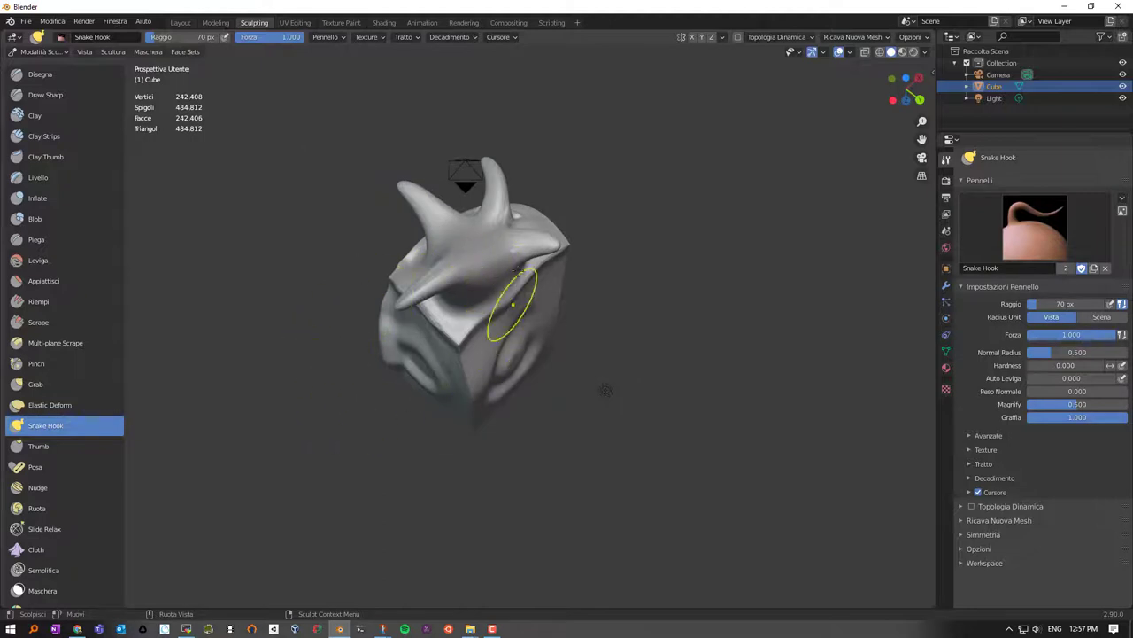
pyautogui.moveTo(463, 263)
pyautogui.mouseDown(button='middle')
pyautogui.moveTo(479, 216)
pyautogui.moveTo(519, 253)
pyautogui.moveTo(504, 205)
pyautogui.mouseUp(button='middle')
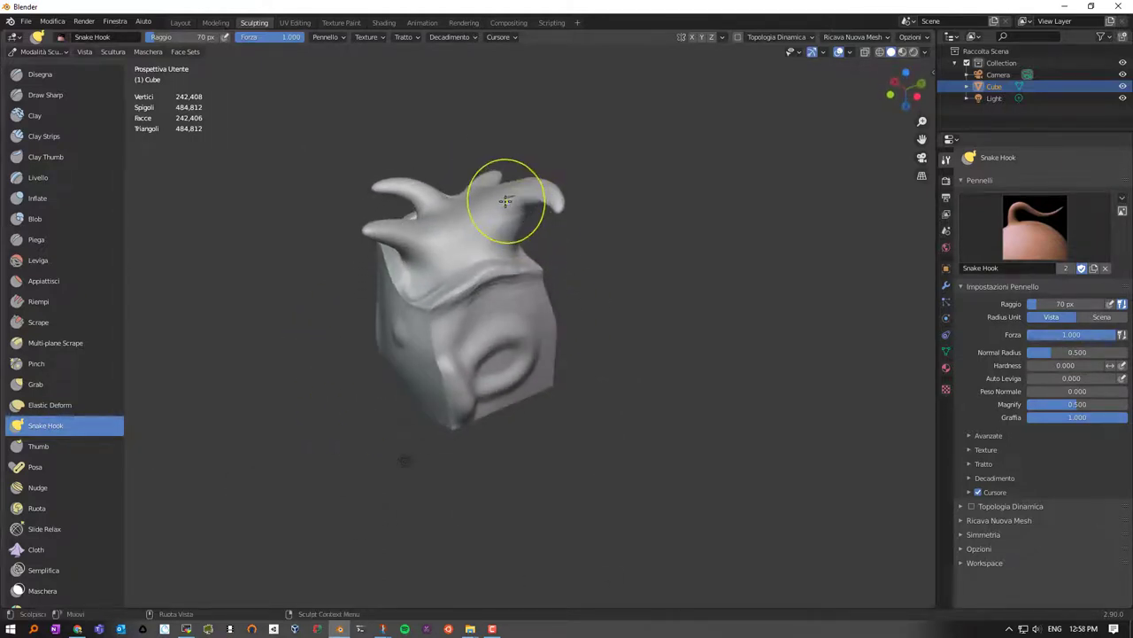
pyautogui.moveTo(504, 204); pyautogui.dragTo(519, 202)
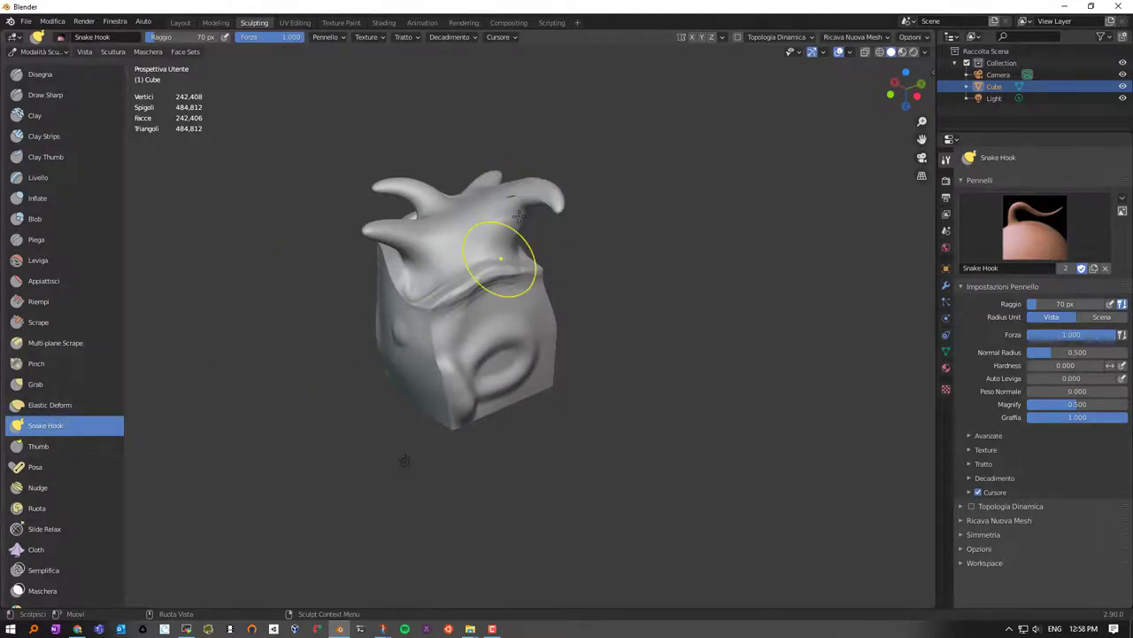
pyautogui.scroll(3, 501, 217)
pyautogui.moveTo(519, 228); pyautogui.dragTo(540, 206, button='middle')
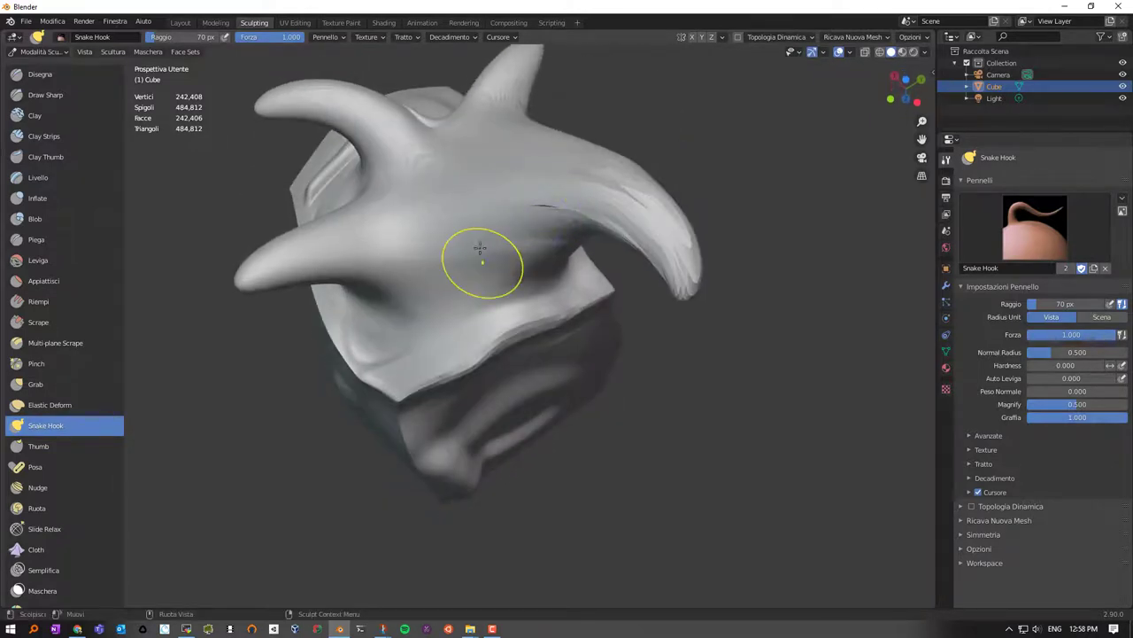
pyautogui.scroll(-2, 481, 230)
pyautogui.scroll(-2, 474, 248)
pyautogui.moveTo(474, 248); pyautogui.dragTo(475, 230, button='middle')
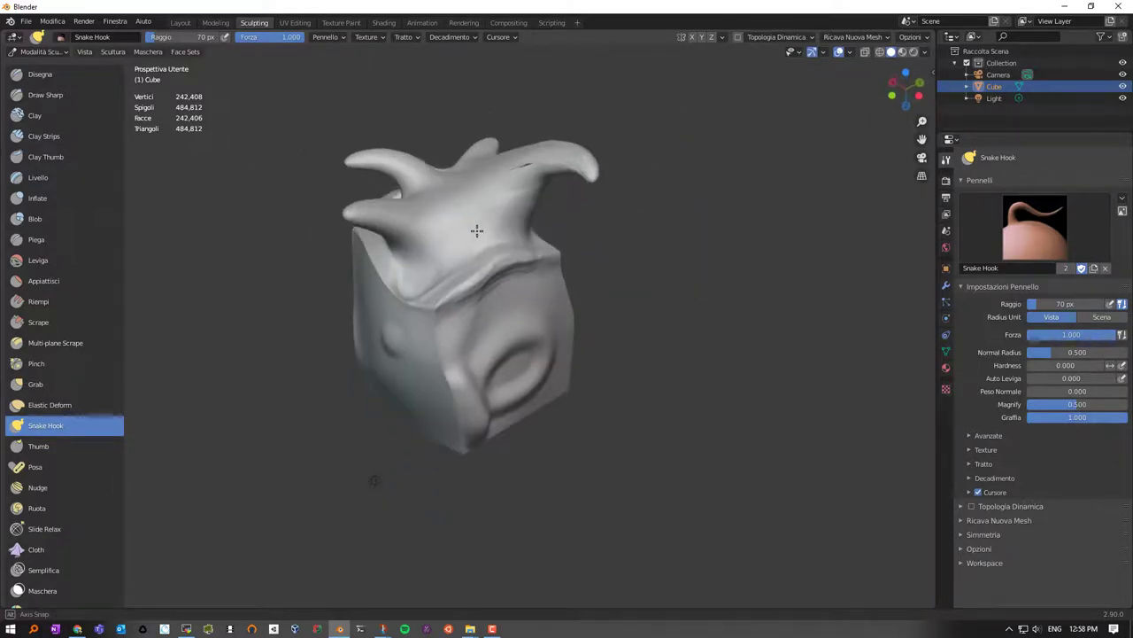
# Step: Run a Voxel remesh at 0.01 m voxel size from the header menu and inspect the result
pyautogui.click(889, 40)
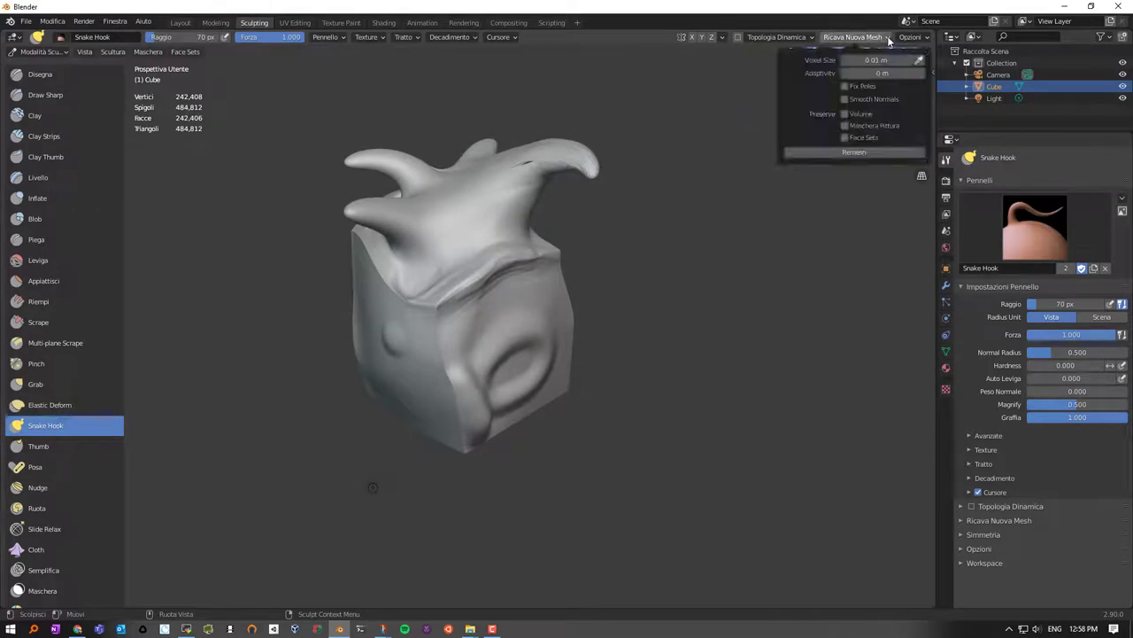
pyautogui.click(852, 153)
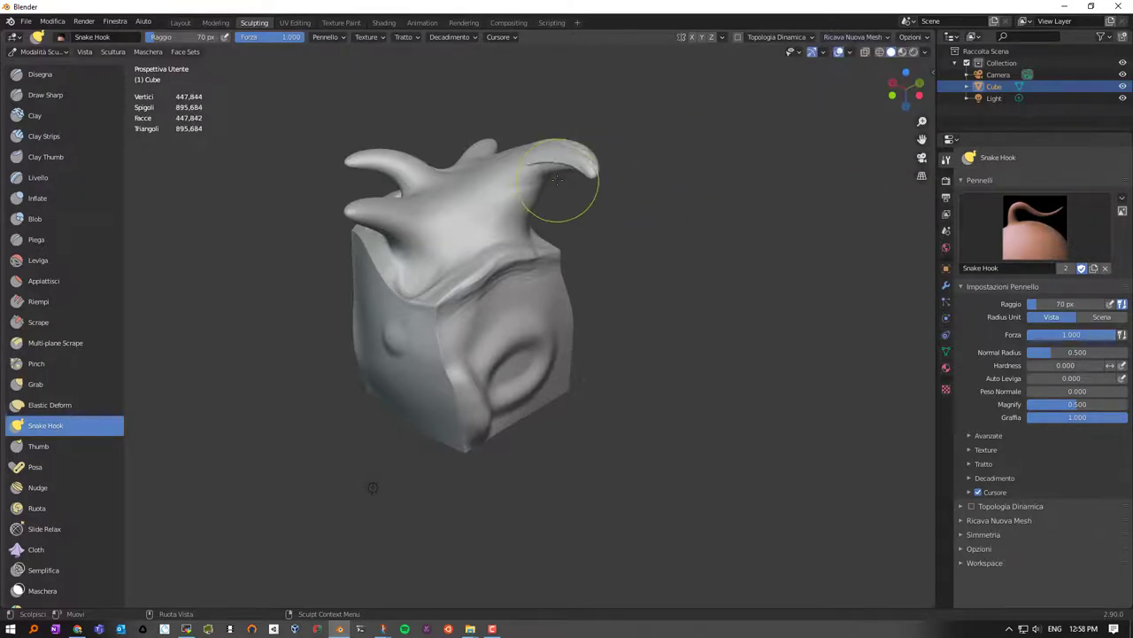
pyautogui.moveTo(577, 188); pyautogui.dragTo(253, 306, button='middle')
pyautogui.moveTo(489, 205); pyautogui.dragTo(498, 236, button='middle')
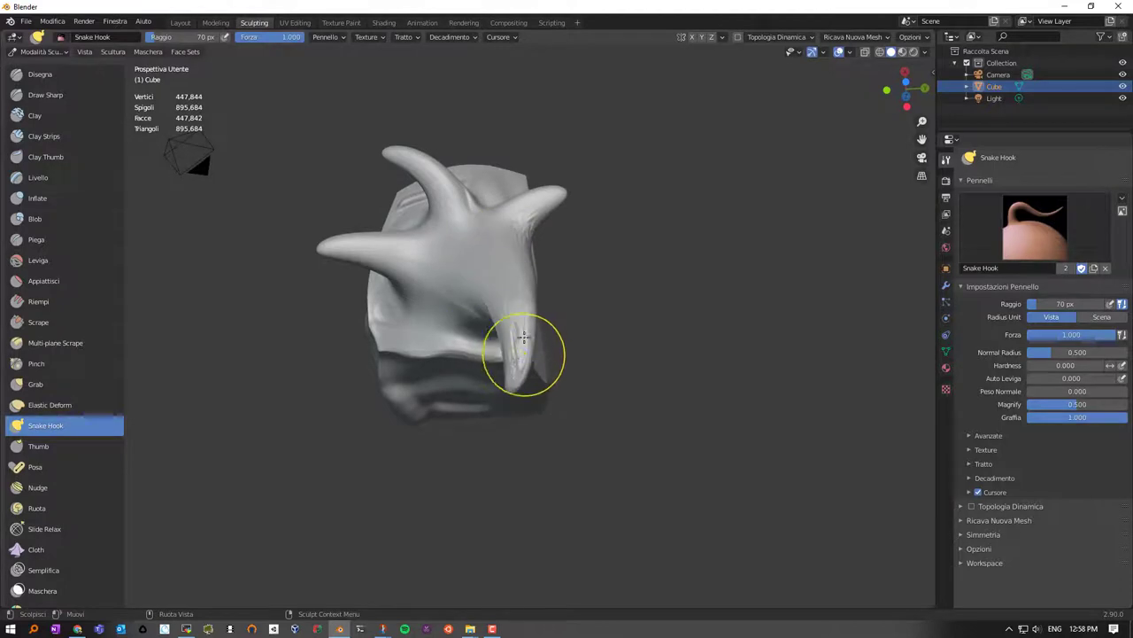
pyautogui.moveTo(513, 316)
pyautogui.mouseDown(button='middle')
pyautogui.moveTo(522, 295)
pyautogui.moveTo(497, 291)
pyautogui.mouseUp(button='middle')
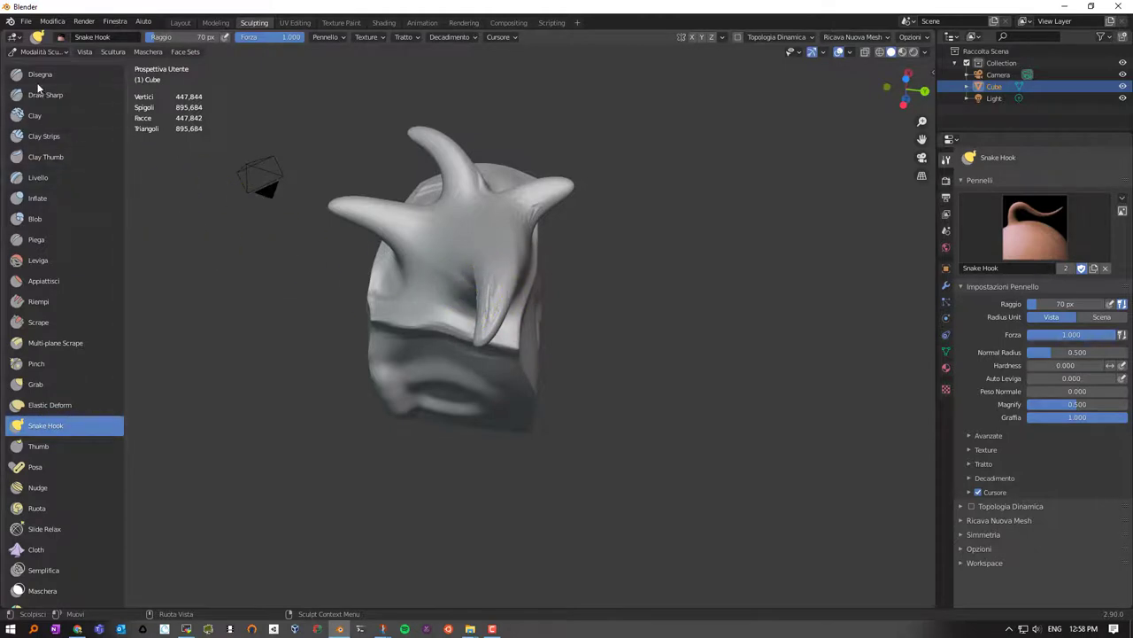
# Step: Set the Smooth brush to 25 px and soften the sharp ridge at a horn's base
pyautogui.click(43, 262)
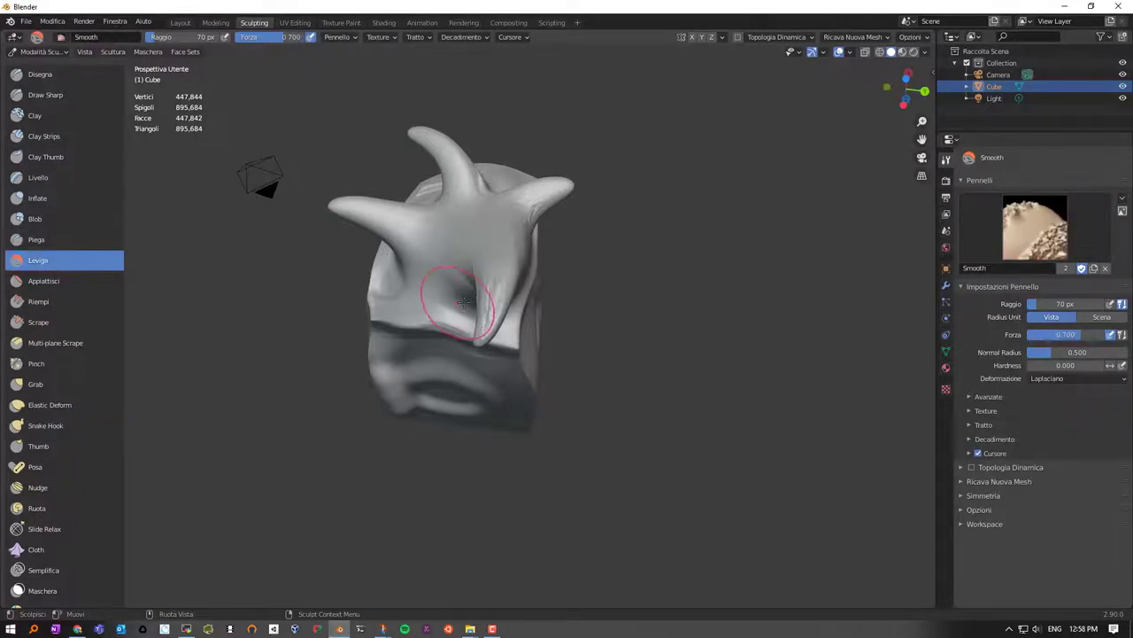
pyautogui.press('f')
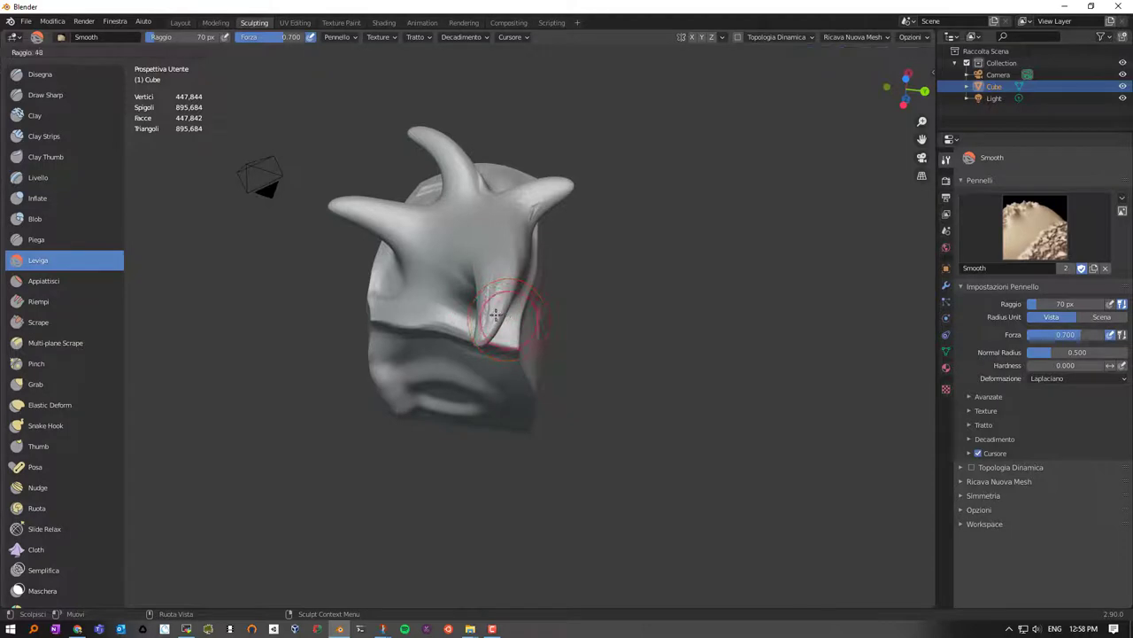
pyautogui.click(482, 309)
pyautogui.moveTo(483, 322); pyautogui.dragTo(490, 270)
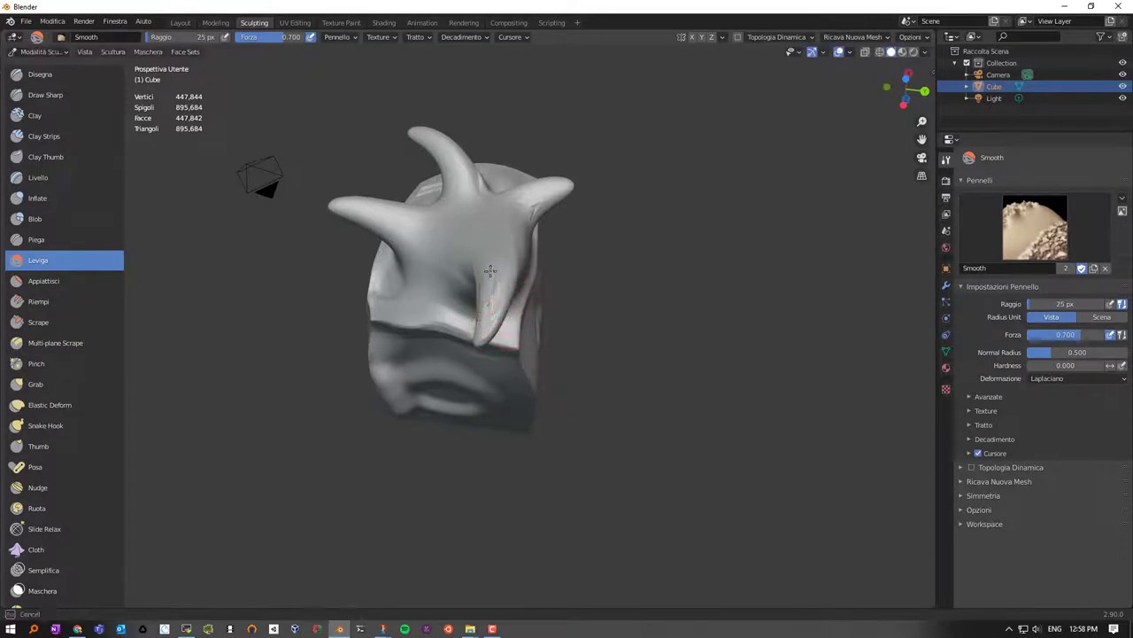
pyautogui.moveTo(485, 312); pyautogui.dragTo(503, 277)
pyautogui.moveTo(496, 316)
pyautogui.mouseDown()
pyautogui.moveTo(493, 271)
pyautogui.moveTo(531, 216)
pyautogui.moveTo(514, 203)
pyautogui.mouseUp()
pyautogui.moveTo(513, 203); pyautogui.dragTo(464, 286, button='middle')
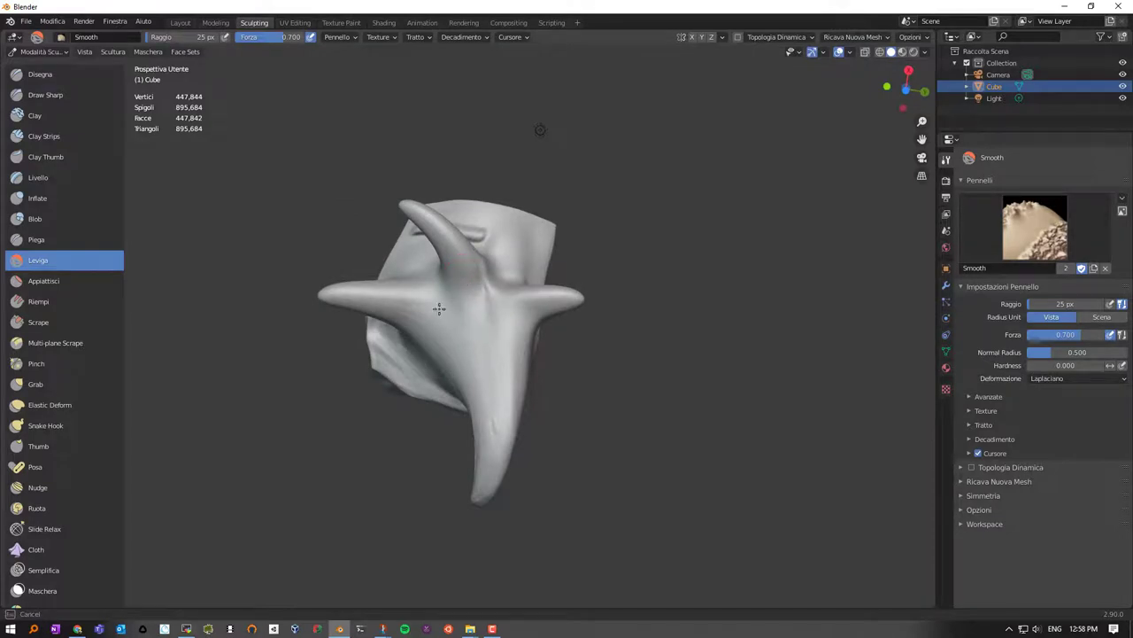
# Step: Smooth the left horn, the lower horn, and along another horn to its tip
pyautogui.moveTo(438, 308)
pyautogui.mouseDown()
pyautogui.moveTo(392, 304)
pyautogui.moveTo(429, 323)
pyautogui.mouseUp()
pyautogui.moveTo(493, 425); pyautogui.dragTo(498, 450)
pyautogui.moveTo(487, 455)
pyautogui.mouseDown(button='middle')
pyautogui.moveTo(511, 303)
pyautogui.moveTo(434, 242)
pyautogui.moveTo(382, 247)
pyautogui.mouseUp(button='middle')
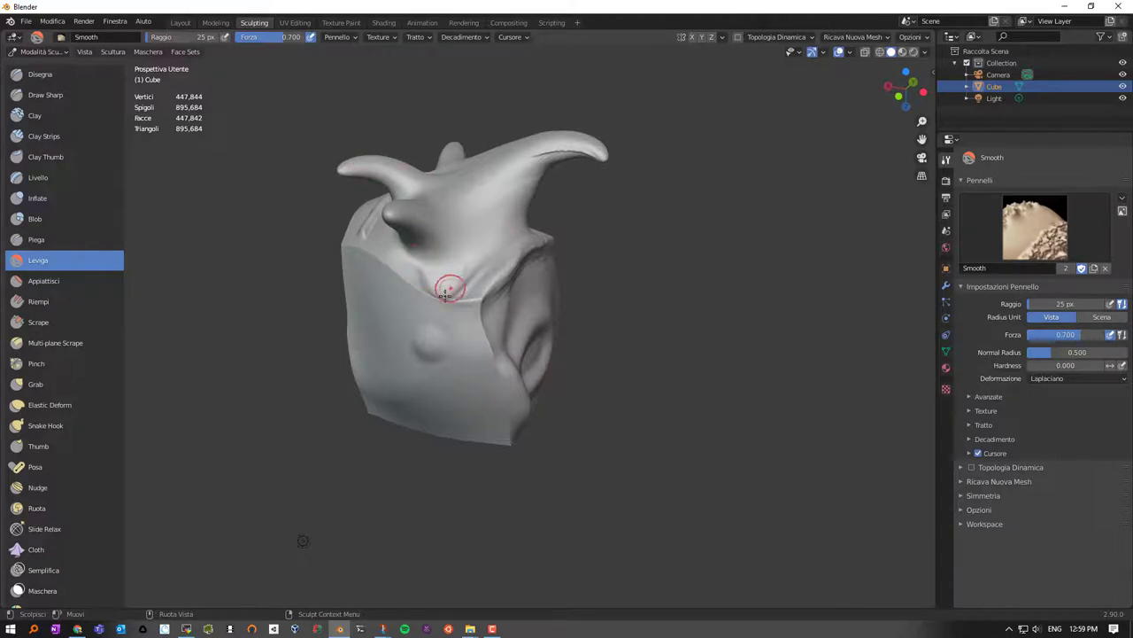
pyautogui.moveTo(418, 307)
pyautogui.mouseDown(button='middle')
pyautogui.moveTo(638, 264)
pyautogui.moveTo(286, 284)
pyautogui.moveTo(379, 277)
pyautogui.moveTo(528, 142)
pyautogui.mouseUp(button='middle')
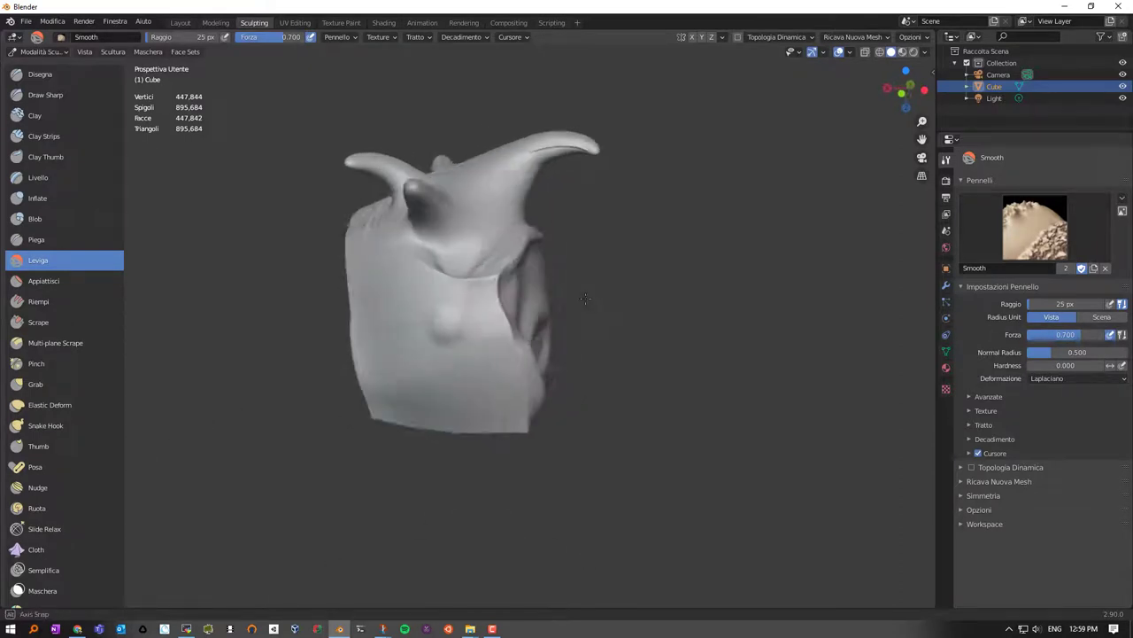
pyautogui.moveTo(521, 157); pyautogui.dragTo(585, 149)
pyautogui.moveTo(585, 148)
pyautogui.mouseDown(button='middle')
pyautogui.moveTo(390, 162)
pyautogui.moveTo(314, 237)
pyautogui.mouseUp(button='middle')
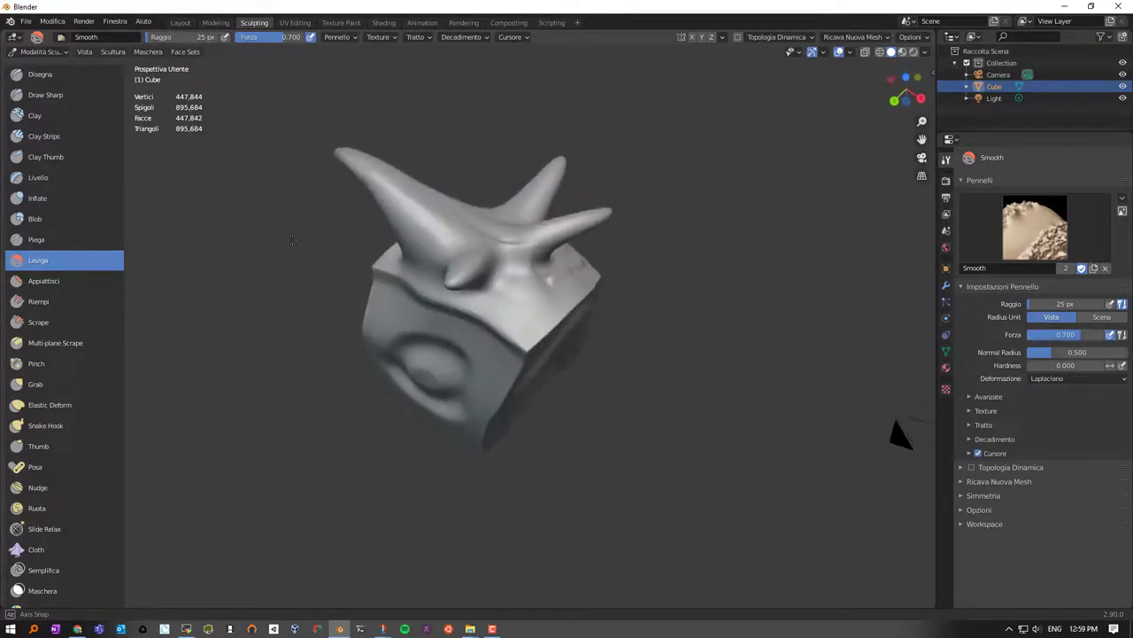
# Step: Smooth along the left horn and the top surface near the horns, then inspect all sides
pyautogui.moveTo(383, 206)
pyautogui.mouseDown()
pyautogui.moveTo(447, 240)
pyautogui.moveTo(430, 253)
pyautogui.mouseUp()
pyautogui.moveTo(431, 253); pyautogui.dragTo(497, 289, button='middle')
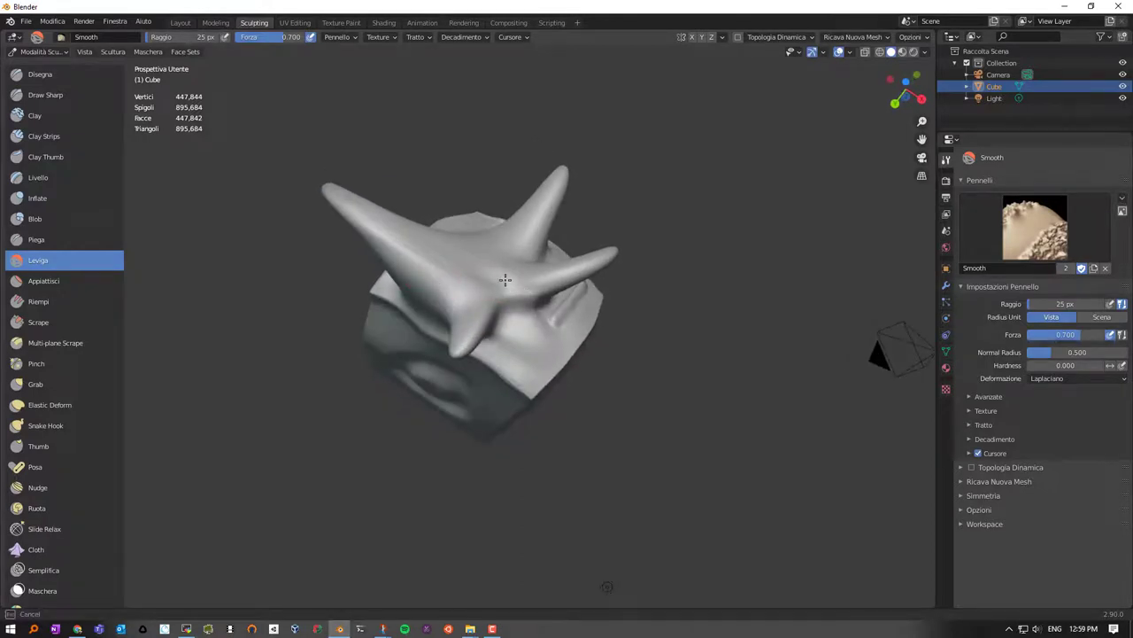
pyautogui.moveTo(504, 280); pyautogui.dragTo(447, 266, button='middle')
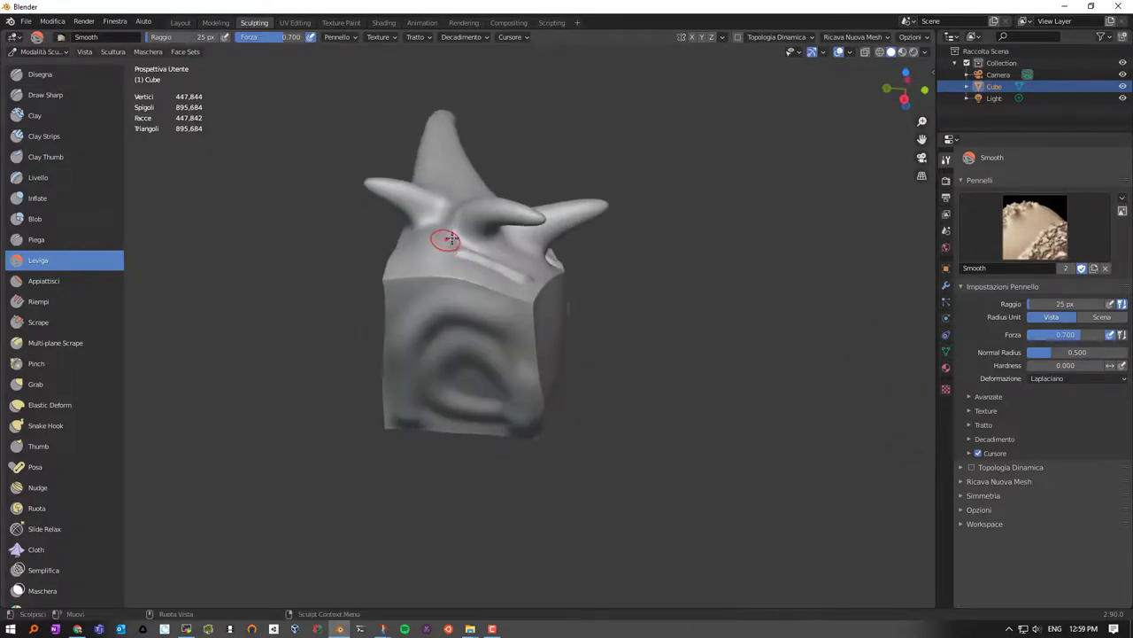
pyautogui.moveTo(447, 239); pyautogui.dragTo(454, 237)
pyautogui.moveTo(451, 236)
pyautogui.mouseDown(button='middle')
pyautogui.moveTo(506, 253)
pyautogui.moveTo(422, 231)
pyautogui.moveTo(542, 221)
pyautogui.moveTo(373, 485)
pyautogui.mouseUp(button='middle')
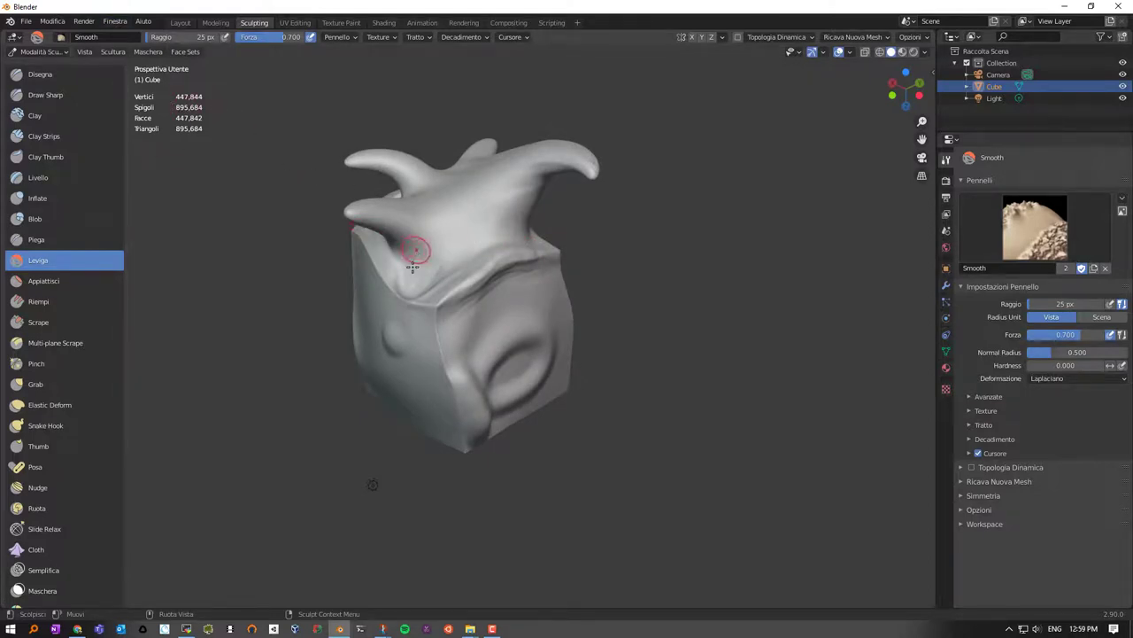
pyautogui.moveTo(418, 266)
pyautogui.mouseDown(button='middle')
pyautogui.moveTo(452, 202)
pyautogui.moveTo(415, 250)
pyautogui.mouseUp(button='middle')
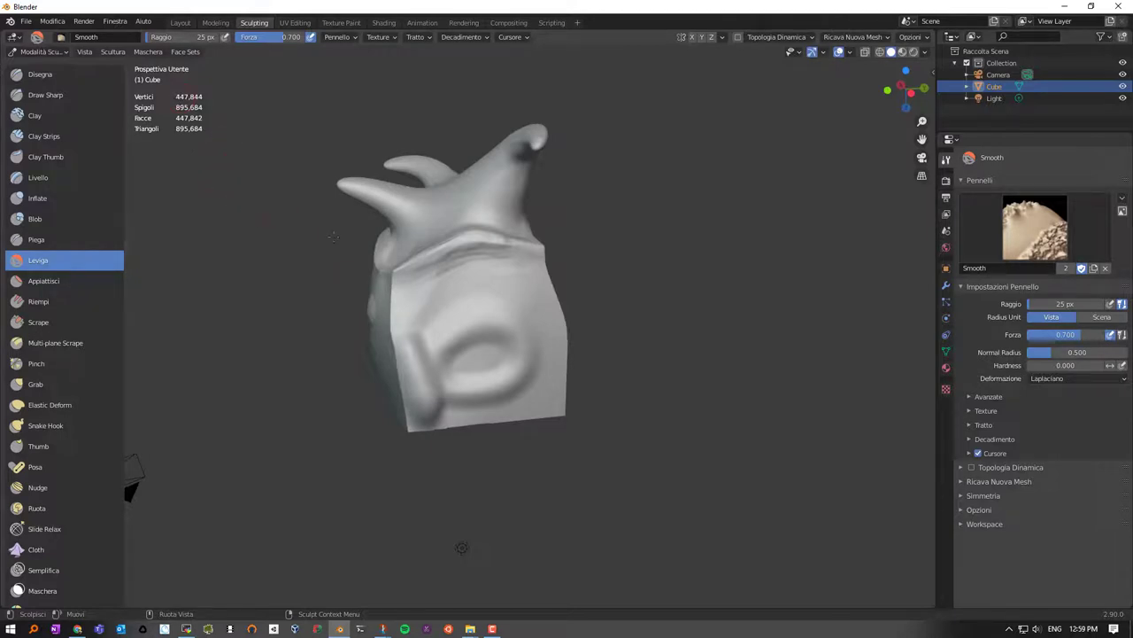
pyautogui.moveTo(473, 296)
pyautogui.mouseDown(button='middle')
pyautogui.moveTo(450, 278)
pyautogui.moveTo(443, 305)
pyautogui.mouseUp(button='middle')
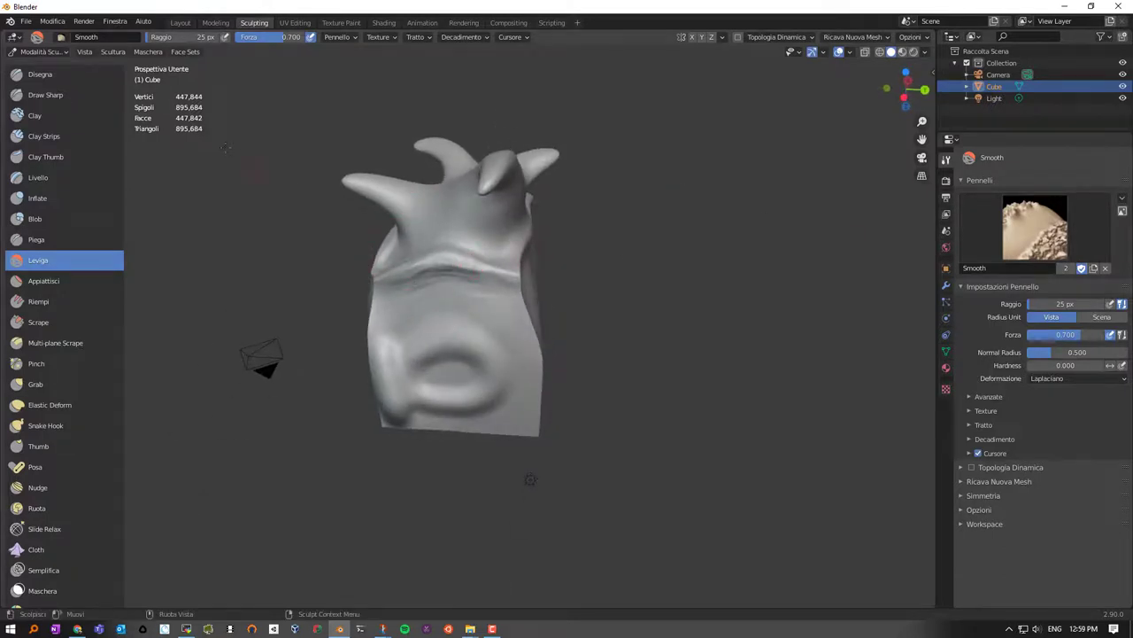
# Step: Switch to Object Mode and add a Decimate modifier (Collapse, ratio 1.0) to the cube
pyautogui.click(60, 53)
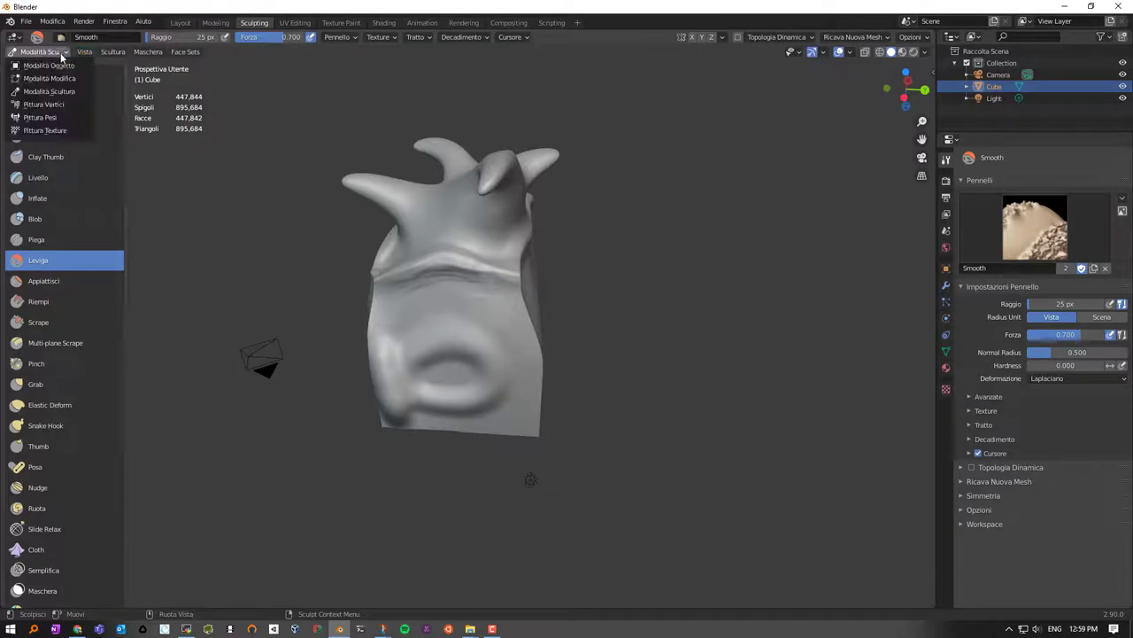
pyautogui.click(59, 68)
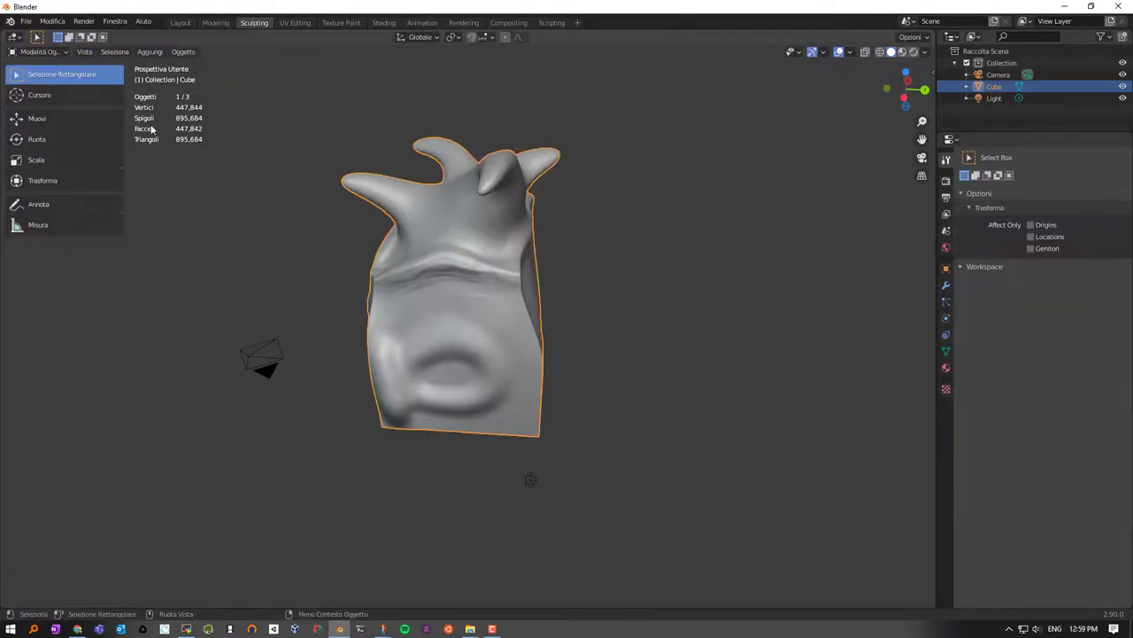
pyautogui.click(947, 286)
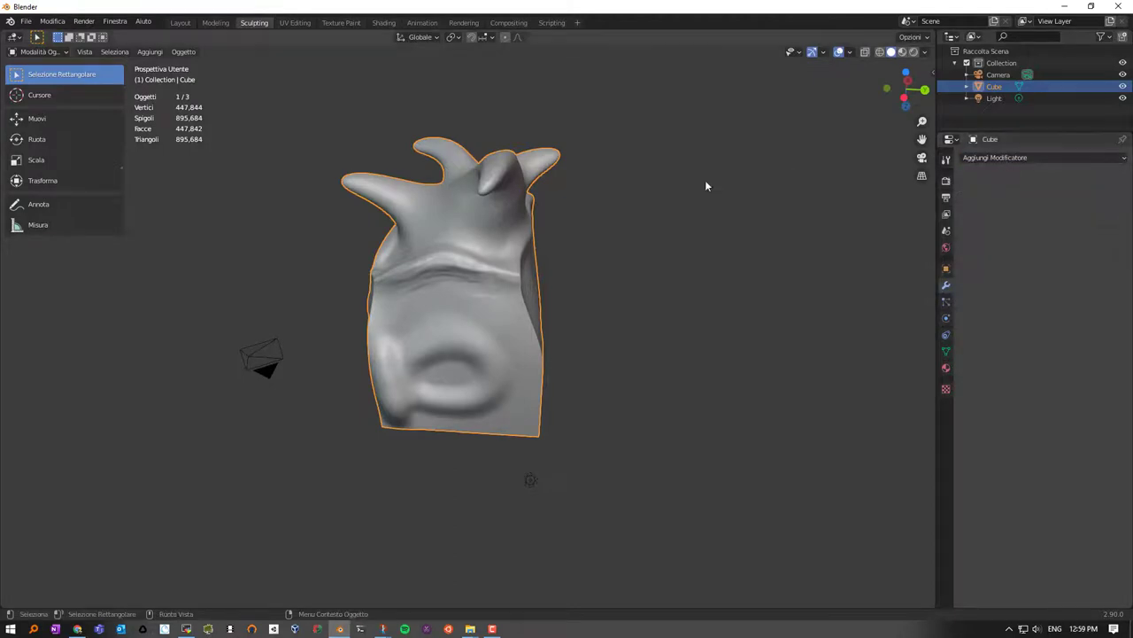
pyautogui.click(1004, 157)
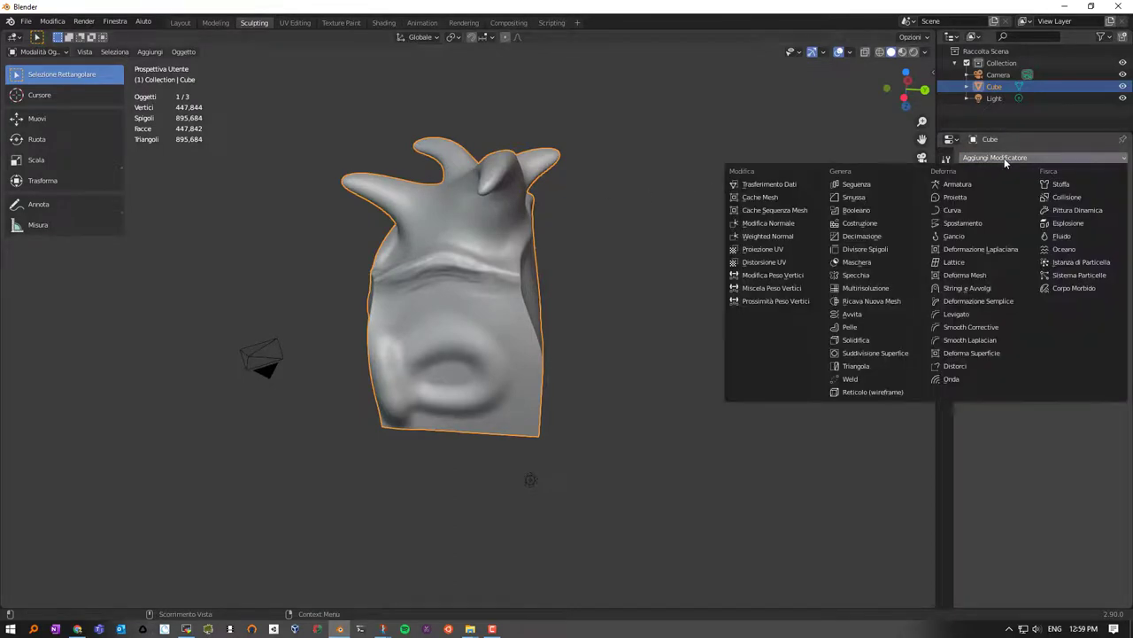
pyautogui.click(863, 236)
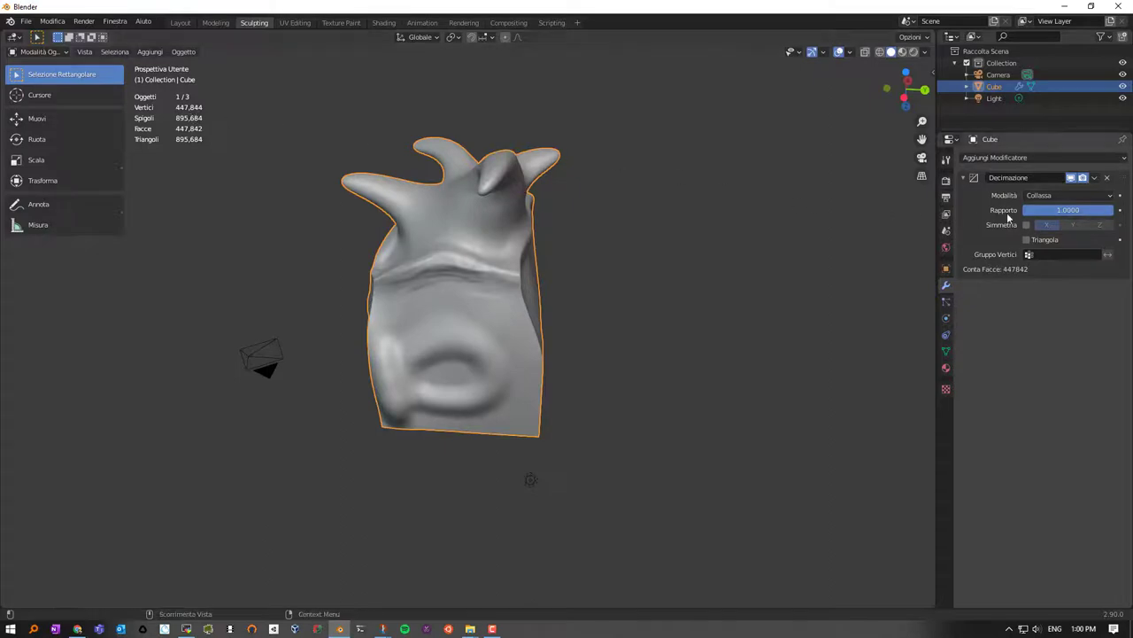
# Step: Set the Decimate ratio to 0.01, cutting the cube from 447,842 to 8,904 faces
pyautogui.click(1064, 214)
pyautogui.write('0.01')
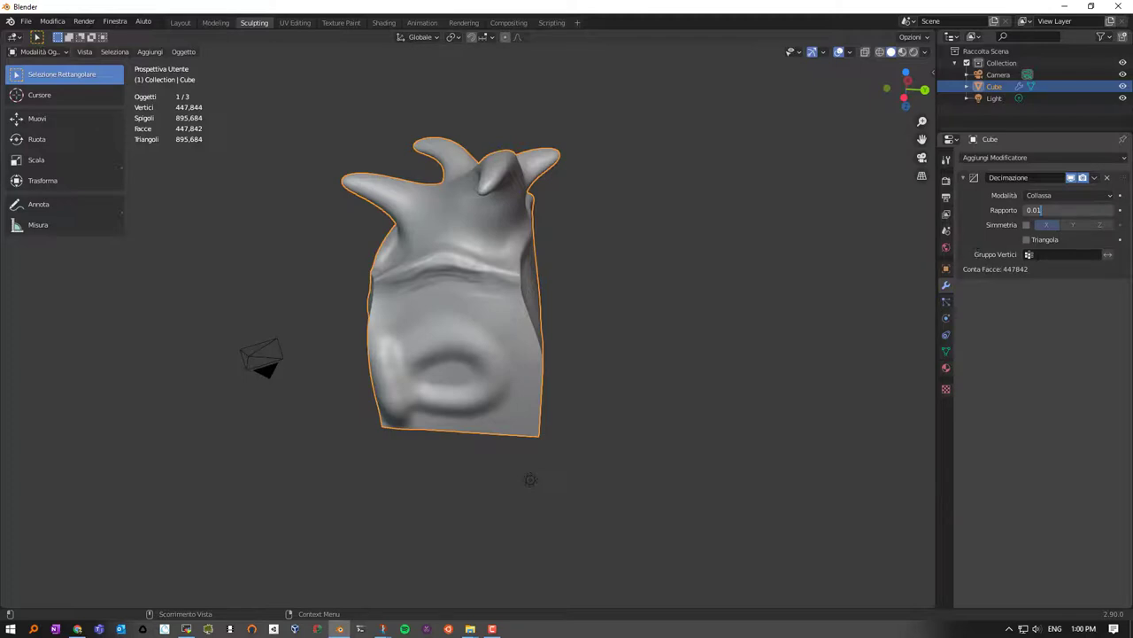
pyautogui.press('Return')
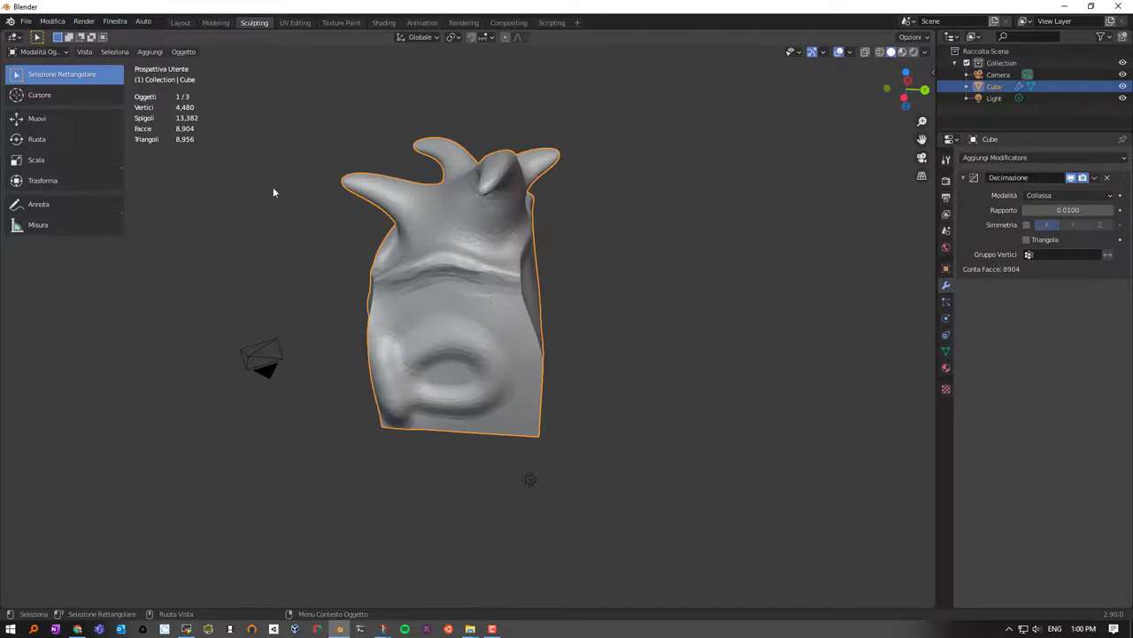
pyautogui.moveTo(280, 229)
pyautogui.mouseDown(button='middle')
pyautogui.moveTo(450, 298)
pyautogui.moveTo(602, 281)
pyautogui.moveTo(584, 256)
pyautogui.moveTo(714, 265)
pyautogui.moveTo(646, 296)
pyautogui.moveTo(470, 276)
pyautogui.moveTo(443, 308)
pyautogui.moveTo(649, 288)
pyautogui.moveTo(611, 314)
pyautogui.moveTo(522, 298)
pyautogui.mouseUp(button='middle')
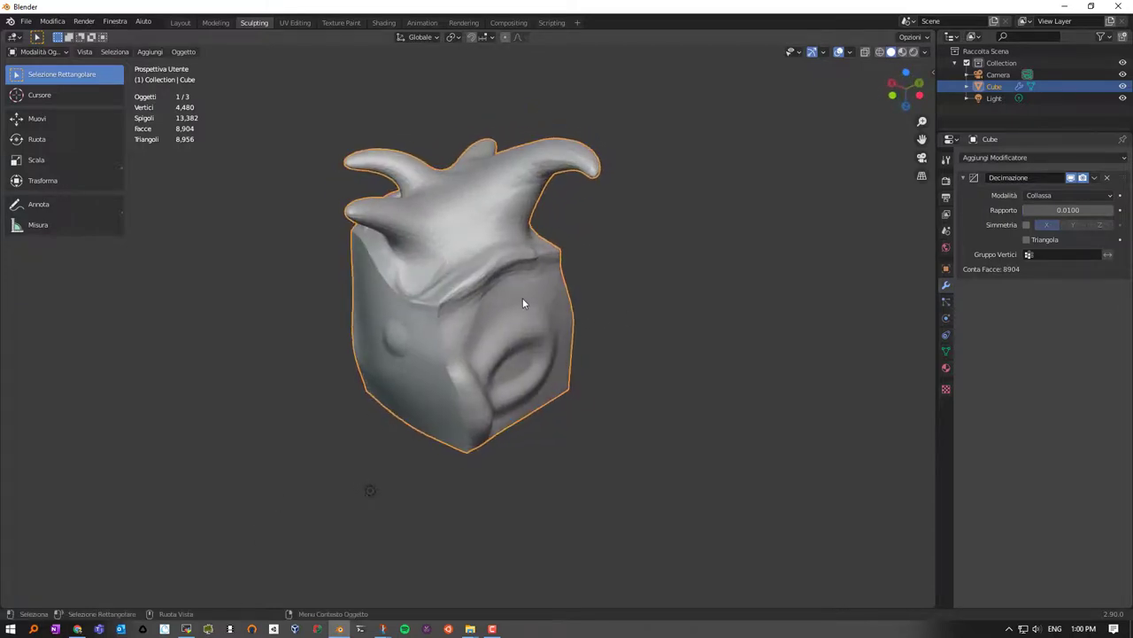
# Step: Apply Shade Smooth to the decimated horned cube from its context menu
pyautogui.rightClick(472, 226)
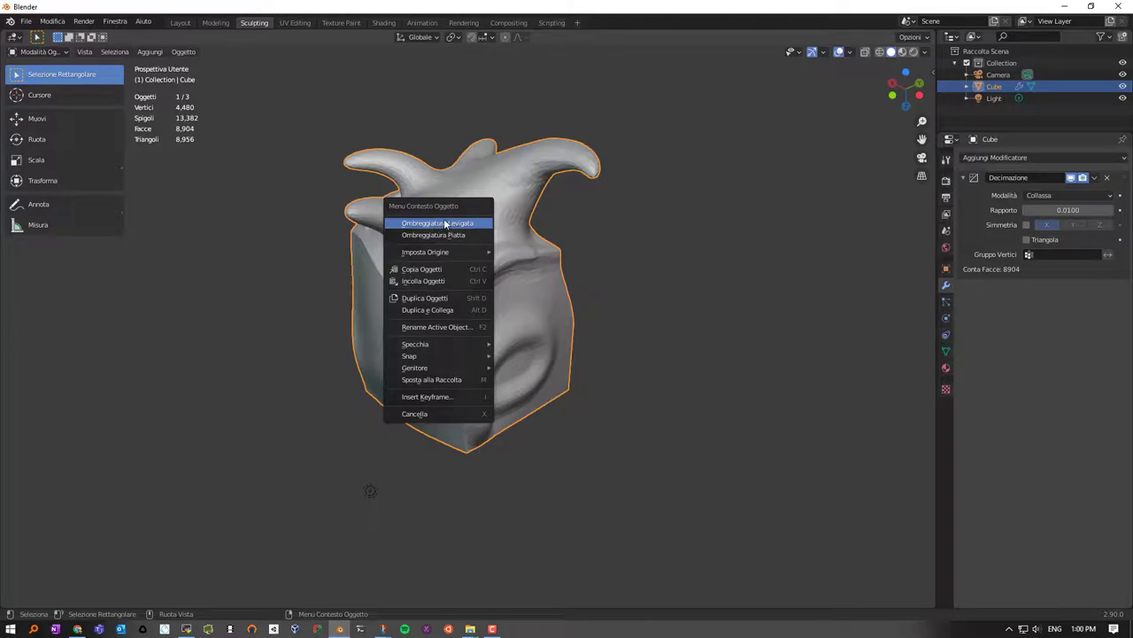
pyautogui.click(495, 224)
pyautogui.moveTo(470, 271)
pyautogui.mouseDown(button='middle')
pyautogui.moveTo(756, 215)
pyautogui.moveTo(614, 267)
pyautogui.moveTo(460, 269)
pyautogui.moveTo(404, 228)
pyautogui.moveTo(445, 230)
pyautogui.moveTo(455, 253)
pyautogui.mouseUp(button='middle')
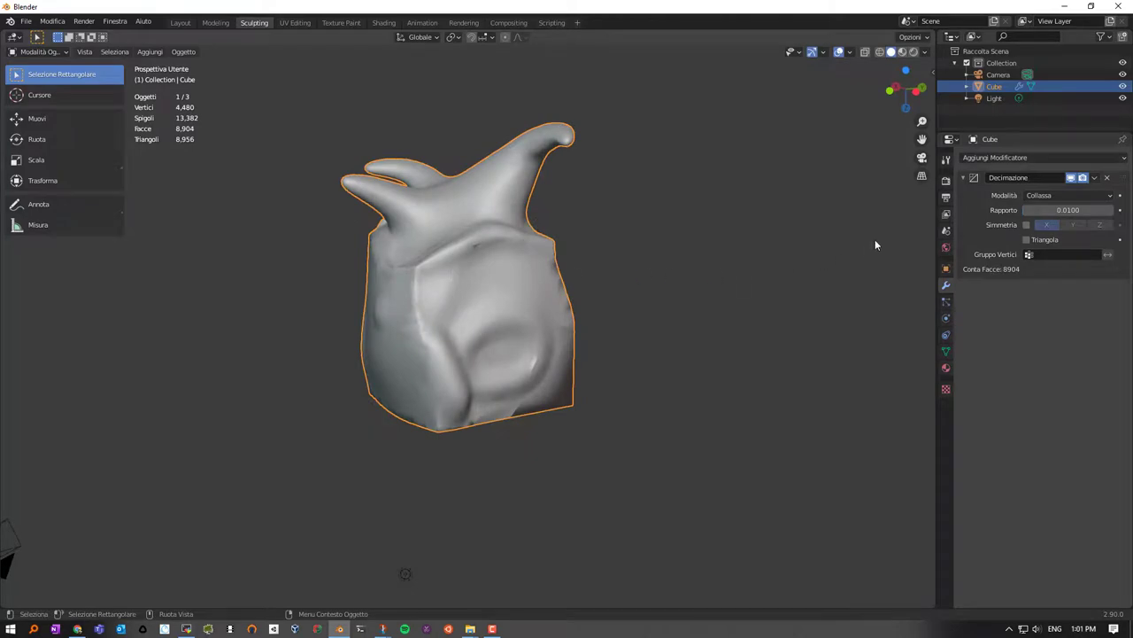
# Step: Apply the Decimate modifier, baking the cube at 4,480 vertices and 8,904 faces
pyautogui.click(1095, 178)
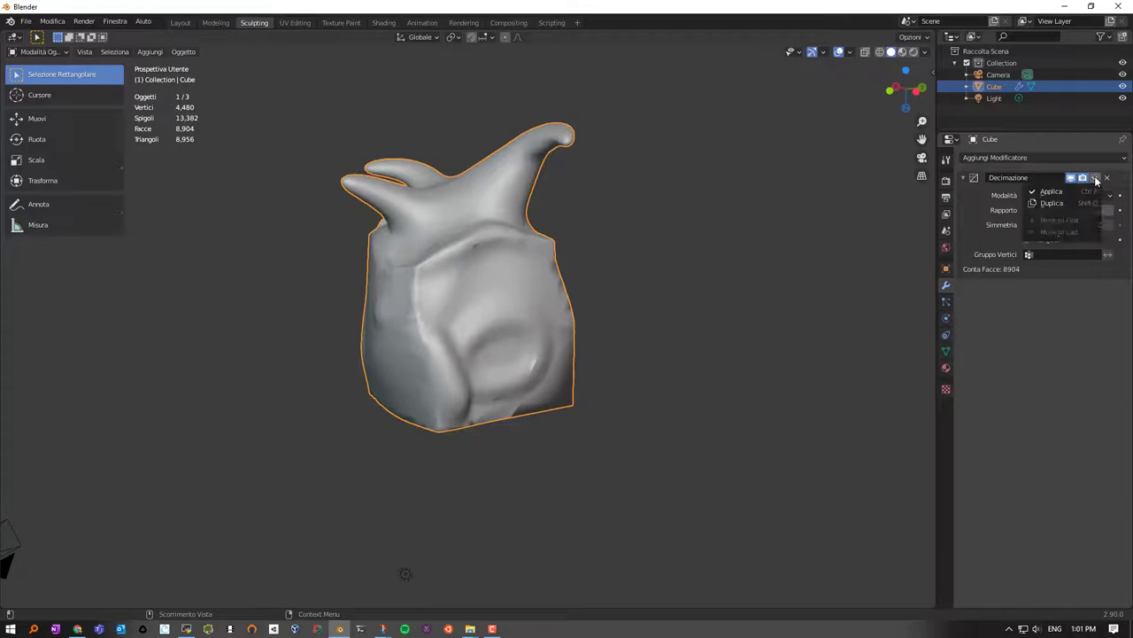
pyautogui.click(1050, 191)
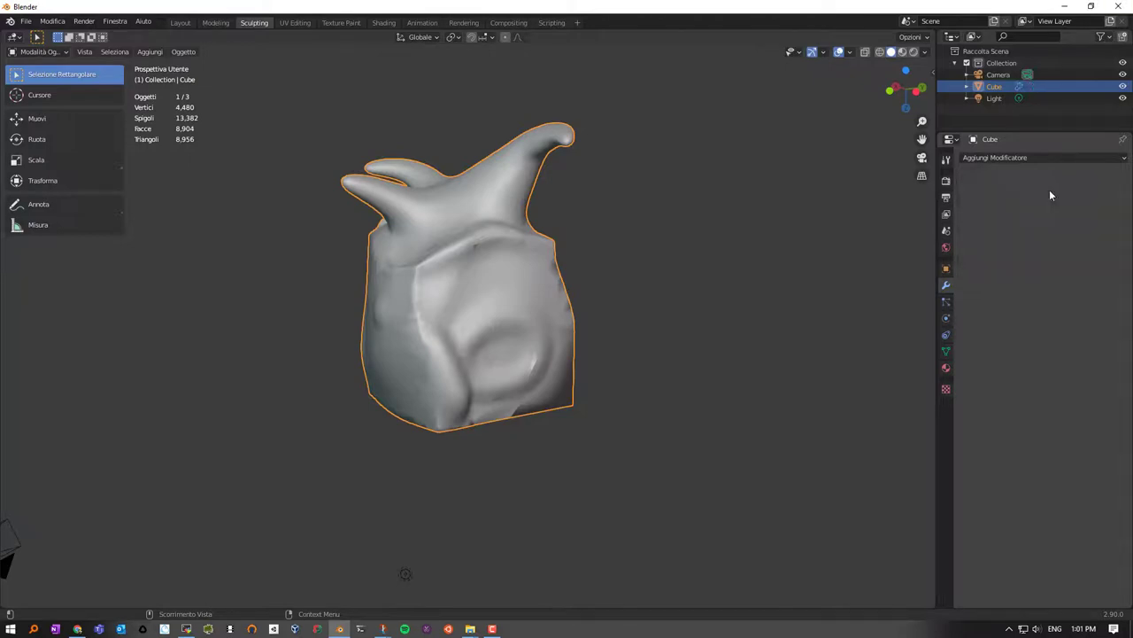
pyautogui.moveTo(496, 257)
pyautogui.mouseDown(button='middle')
pyautogui.moveTo(558, 260)
pyautogui.moveTo(530, 262)
pyautogui.mouseUp(button='middle')
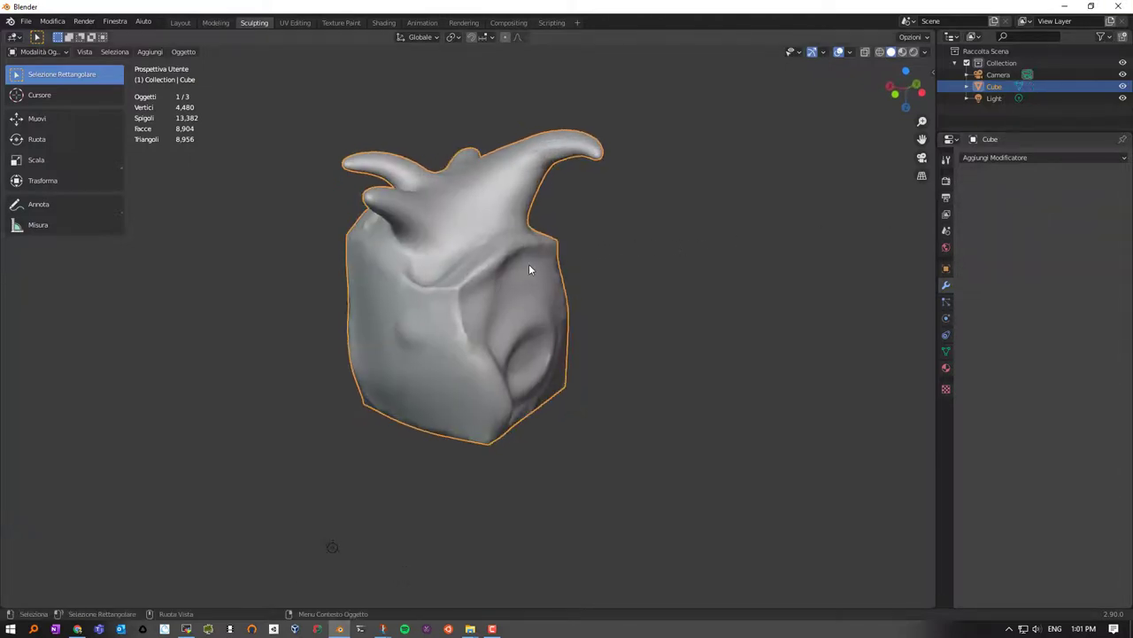
pyautogui.press('Tab')
pyautogui.scroll(3, 523, 243)
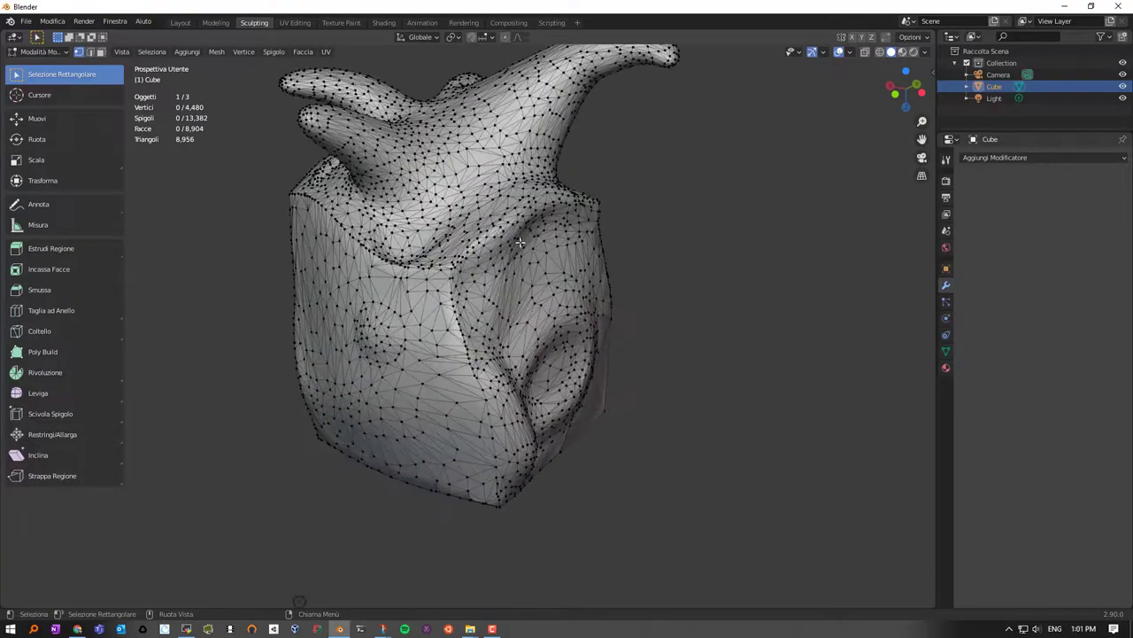
pyautogui.moveTo(522, 243)
pyautogui.mouseDown(button='middle')
pyautogui.moveTo(559, 193)
pyautogui.moveTo(605, 182)
pyautogui.moveTo(778, 199)
pyautogui.moveTo(700, 221)
pyautogui.moveTo(656, 277)
pyautogui.moveTo(567, 251)
pyautogui.moveTo(458, 194)
pyautogui.moveTo(492, 224)
pyautogui.moveTo(488, 280)
pyautogui.moveTo(402, 282)
pyautogui.mouseUp(button='middle')
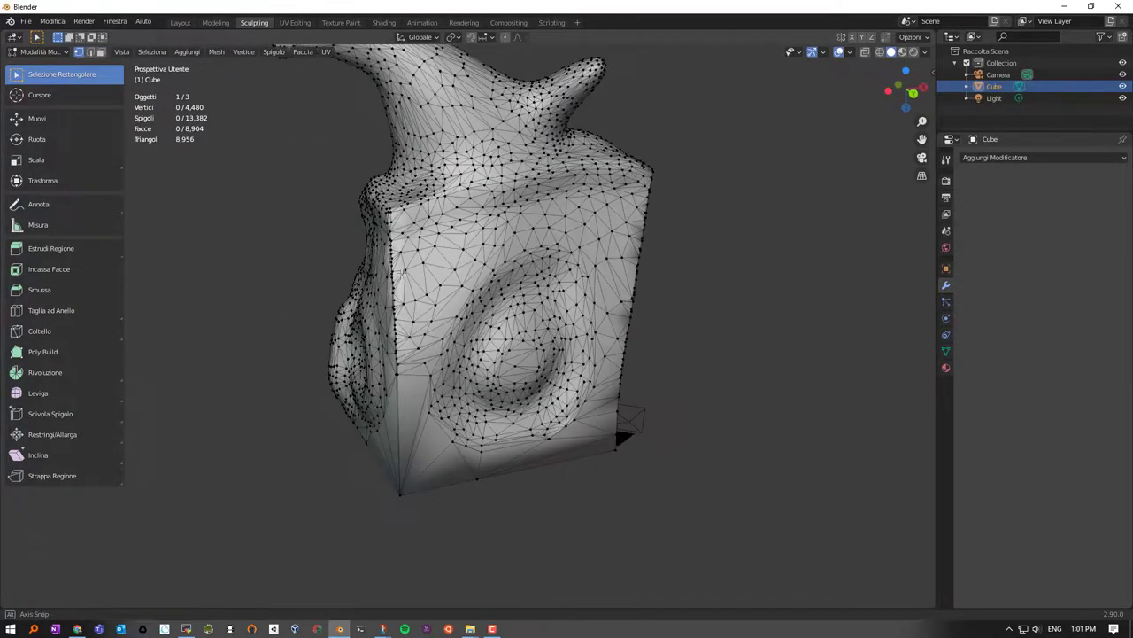
pyautogui.press('Tab')
pyautogui.moveTo(473, 273)
pyautogui.mouseDown(button='middle')
pyautogui.moveTo(478, 251)
pyautogui.moveTo(611, 276)
pyautogui.moveTo(523, 275)
pyautogui.mouseUp(button='middle')
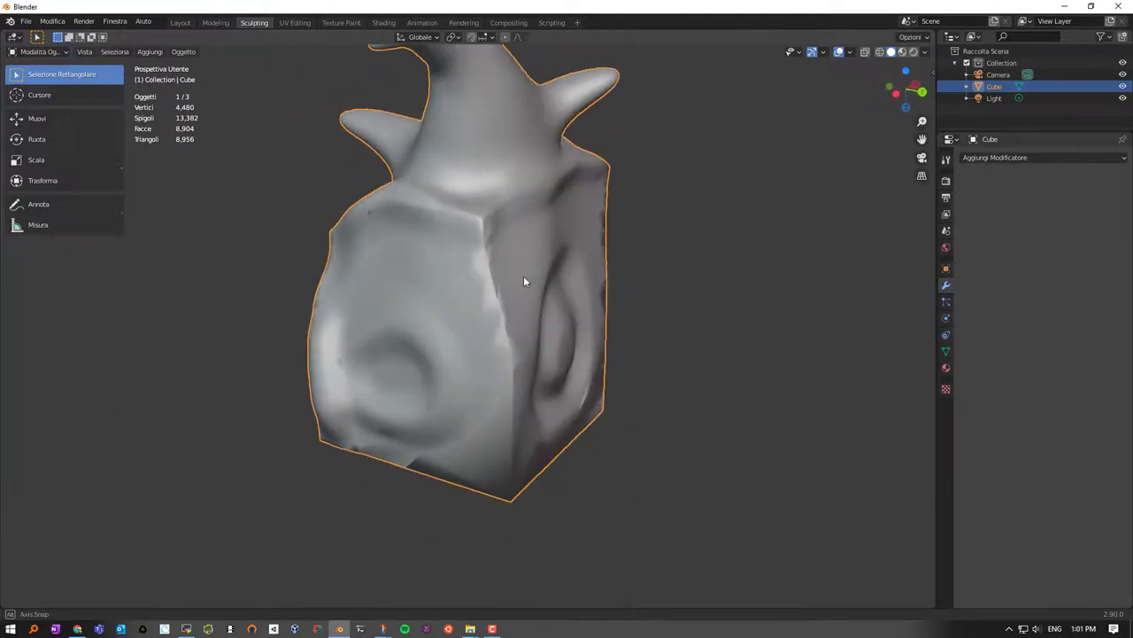
pyautogui.click(798, 51)
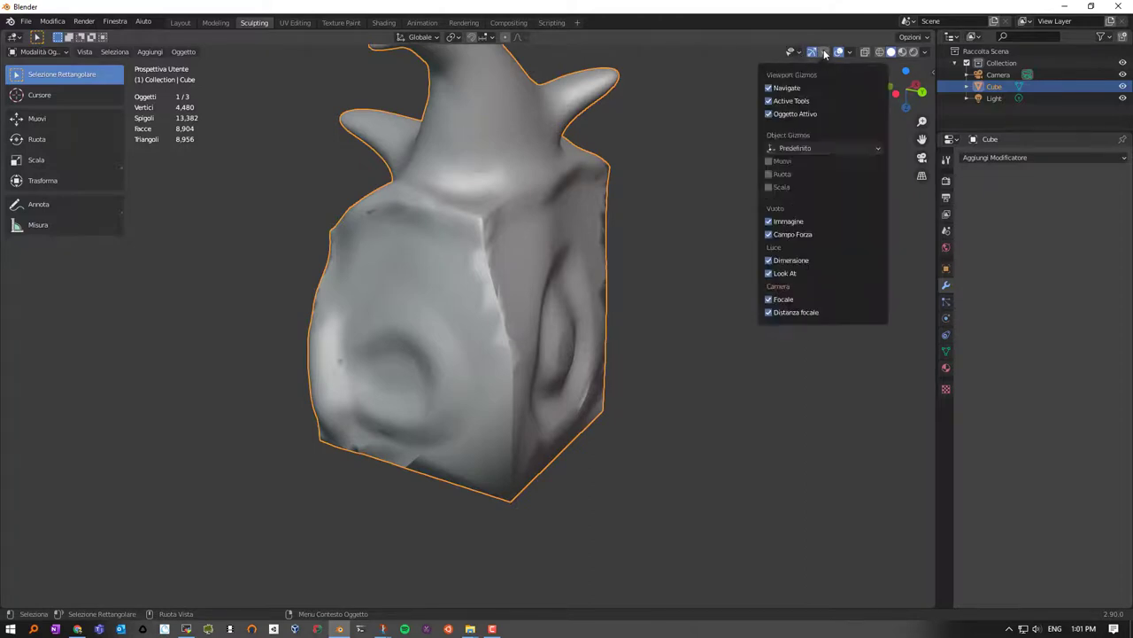
pyautogui.click(826, 51)
pyautogui.click(826, 51)
pyautogui.click(850, 55)
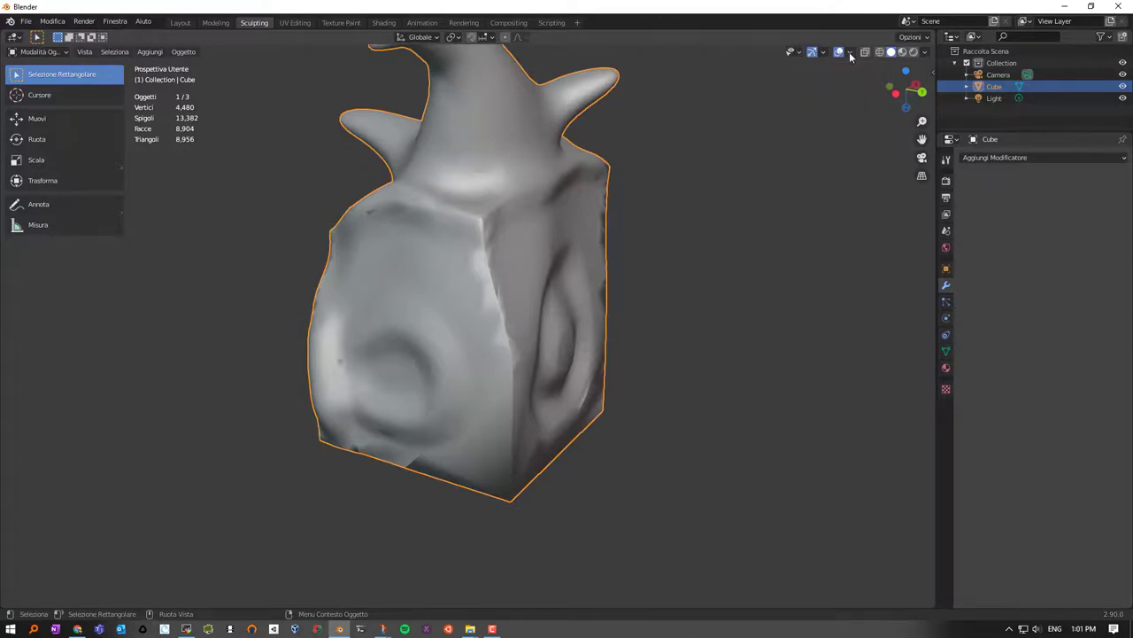
pyautogui.click(850, 53)
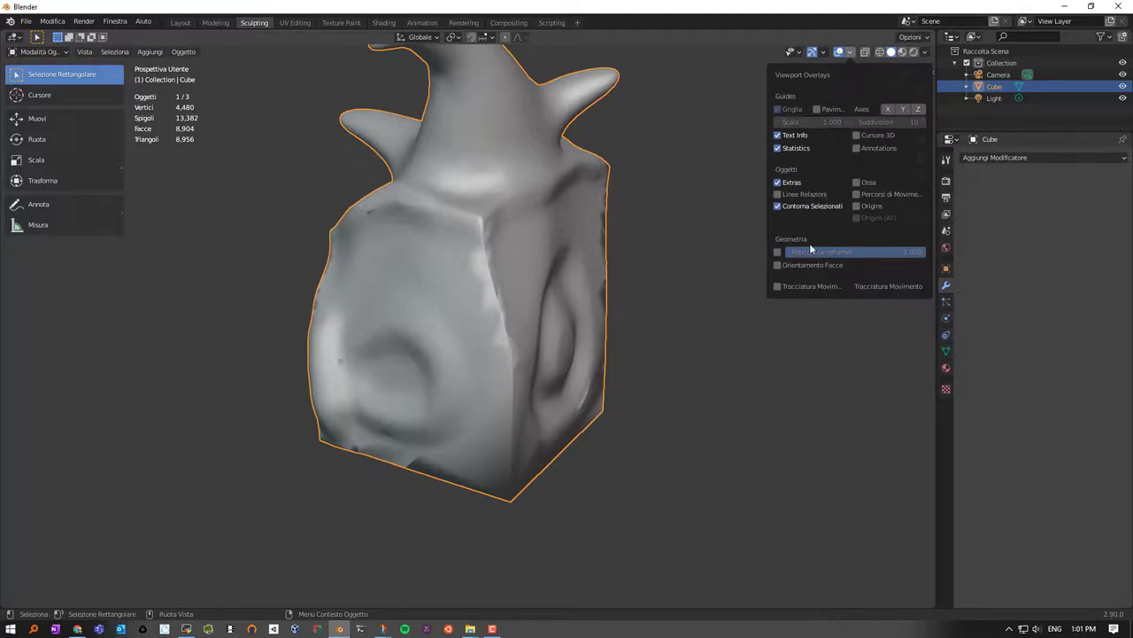
pyautogui.click(777, 264)
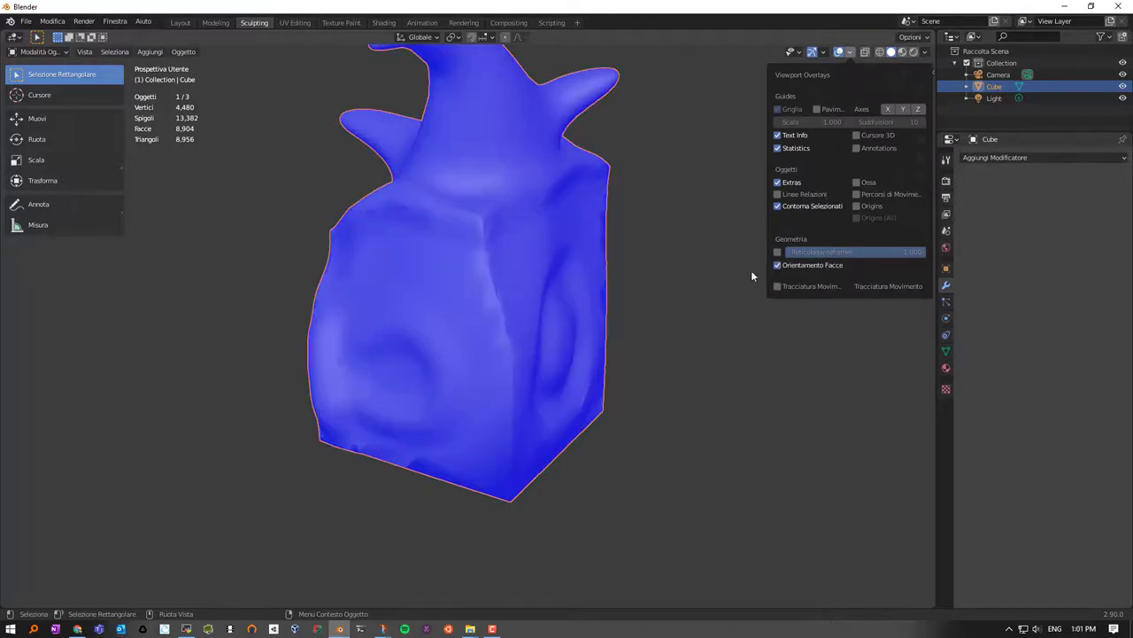
pyautogui.moveTo(496, 287)
pyautogui.mouseDown(button='middle')
pyautogui.moveTo(684, 276)
pyautogui.moveTo(575, 293)
pyautogui.moveTo(475, 218)
pyautogui.moveTo(514, 162)
pyautogui.moveTo(477, 239)
pyautogui.moveTo(397, 278)
pyautogui.moveTo(379, 307)
pyautogui.moveTo(458, 328)
pyautogui.moveTo(532, 303)
pyautogui.moveTo(511, 248)
pyautogui.moveTo(438, 283)
pyautogui.moveTo(519, 311)
pyautogui.moveTo(476, 308)
pyautogui.moveTo(385, 271)
pyautogui.moveTo(676, 212)
pyautogui.mouseUp(button='middle')
pyautogui.click(851, 52)
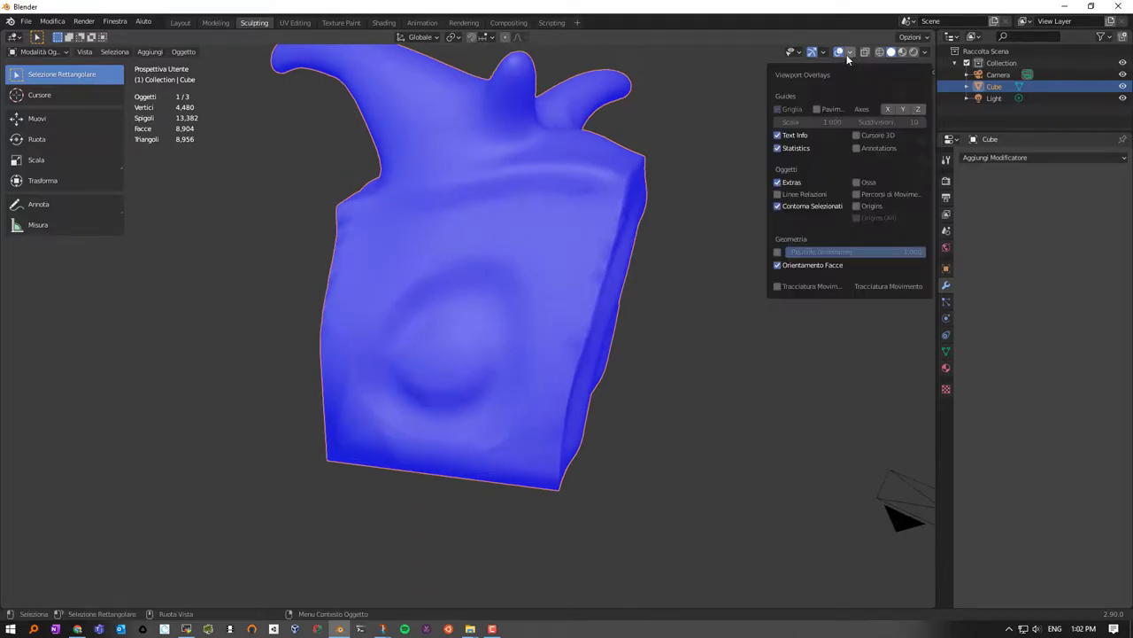
pyautogui.click(779, 268)
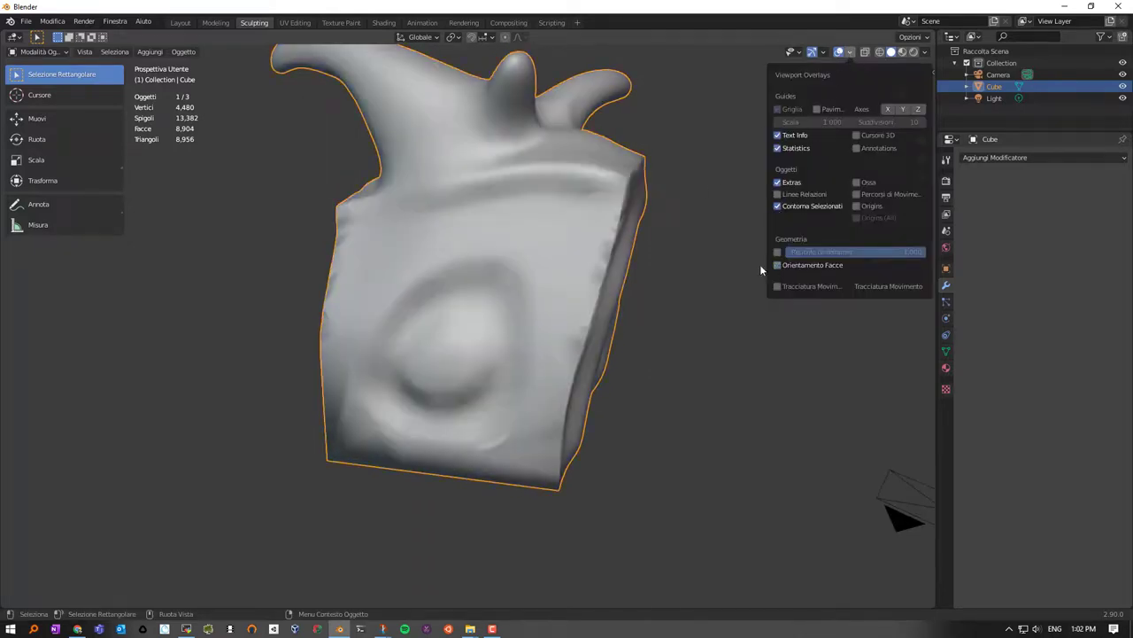
pyautogui.moveTo(470, 231)
pyautogui.mouseDown(button='middle')
pyautogui.moveTo(565, 255)
pyautogui.moveTo(591, 192)
pyautogui.moveTo(489, 202)
pyautogui.moveTo(499, 259)
pyautogui.moveTo(567, 265)
pyautogui.moveTo(625, 230)
pyautogui.moveTo(552, 243)
pyautogui.moveTo(309, 230)
pyautogui.moveTo(392, 250)
pyautogui.mouseUp(button='middle')
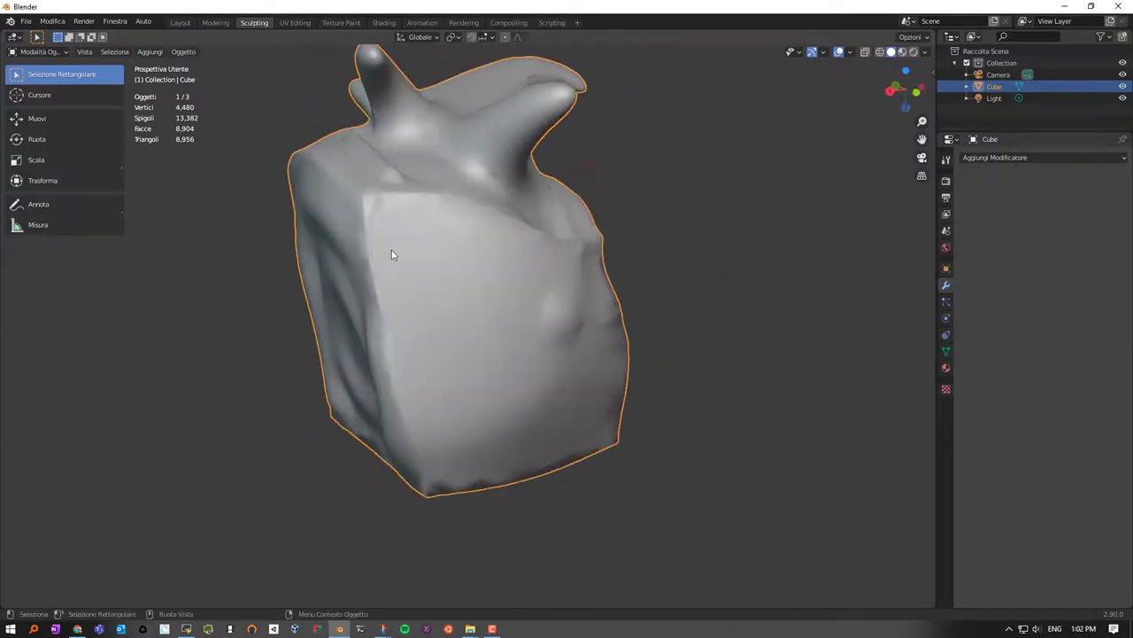
pyautogui.moveTo(498, 268)
pyautogui.mouseDown(button='middle')
pyautogui.moveTo(412, 256)
pyautogui.moveTo(581, 256)
pyautogui.mouseUp(button='middle')
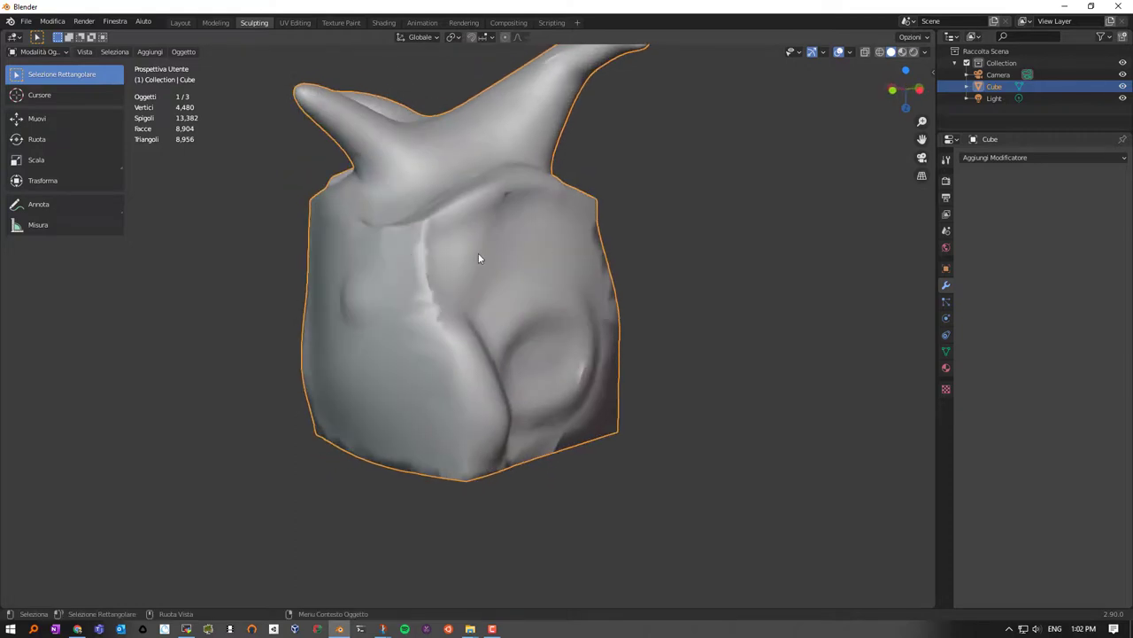
pyautogui.press('Tab')
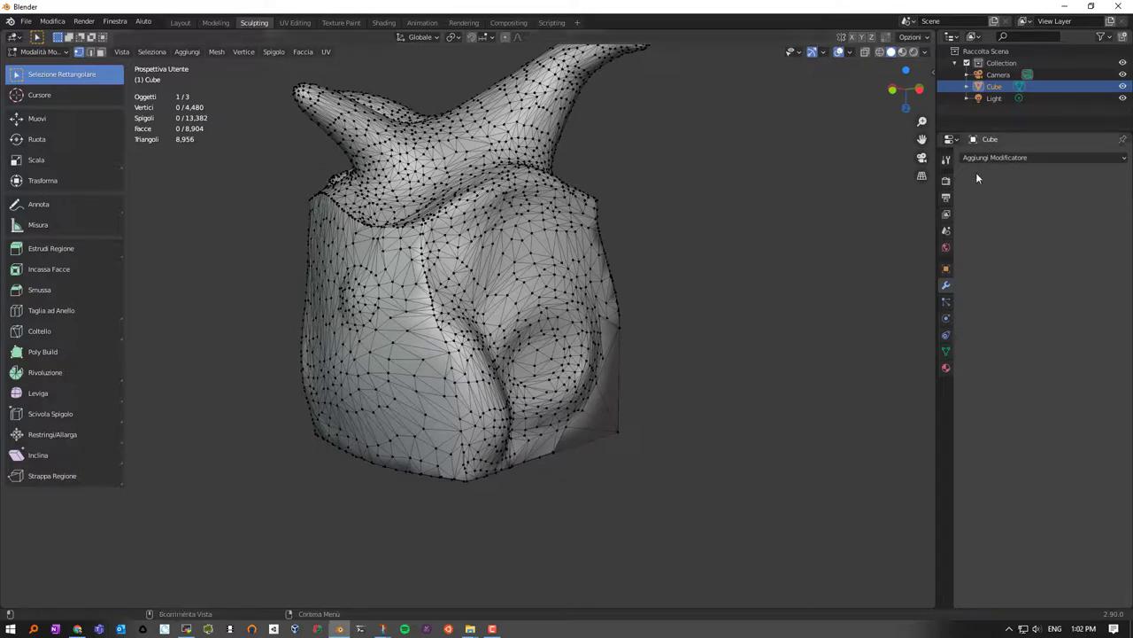
pyautogui.click(1006, 156)
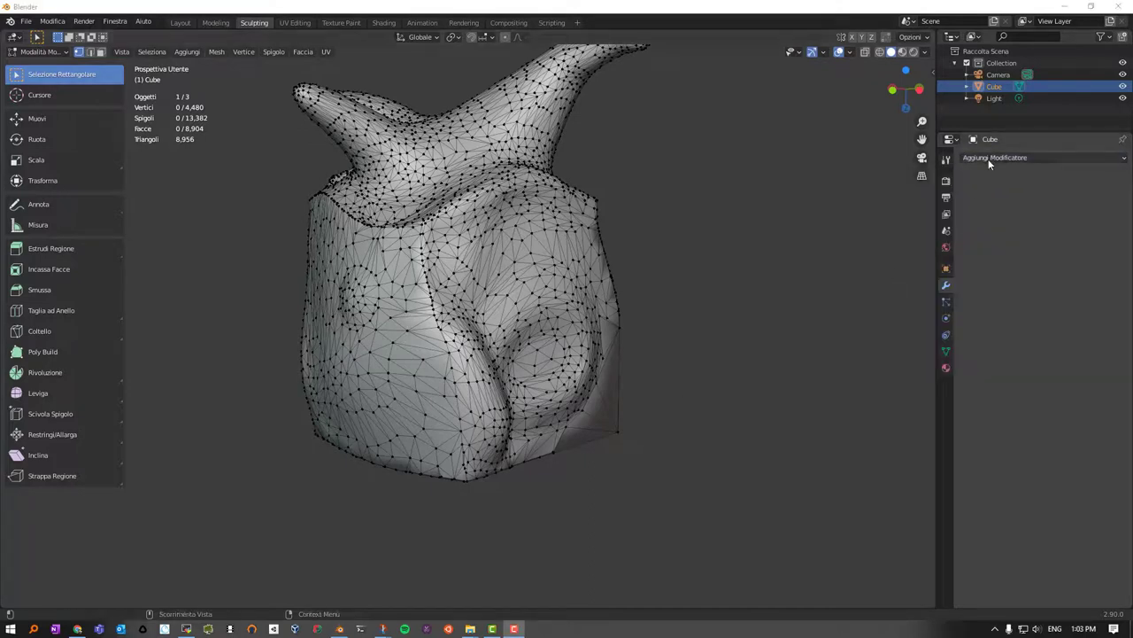
# Step: Add a Voxel Remesh modifier with 0.1 m voxel size and Smooth Shading enabled
pyautogui.click(988, 159)
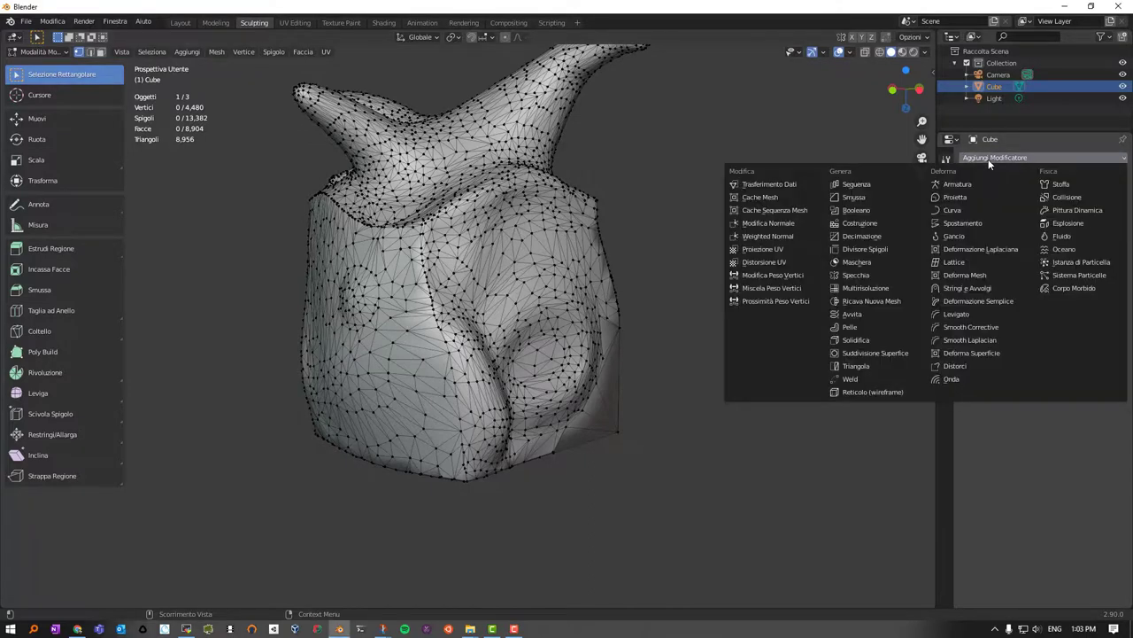
pyautogui.click(878, 302)
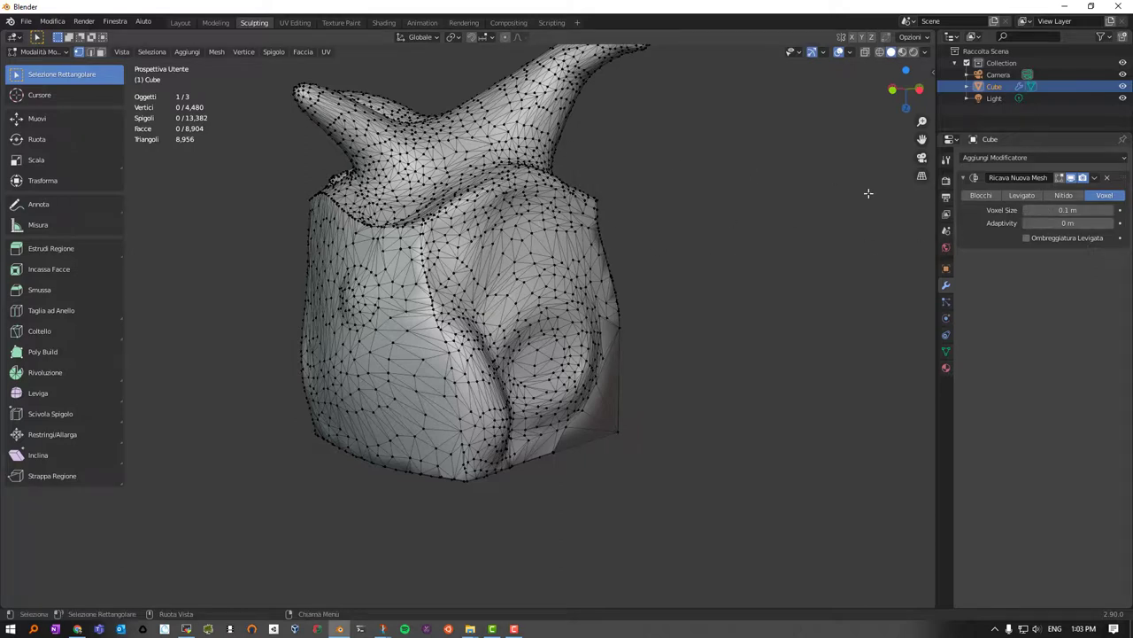
pyautogui.moveTo(1067, 211); pyautogui.dragTo(1068, 211)
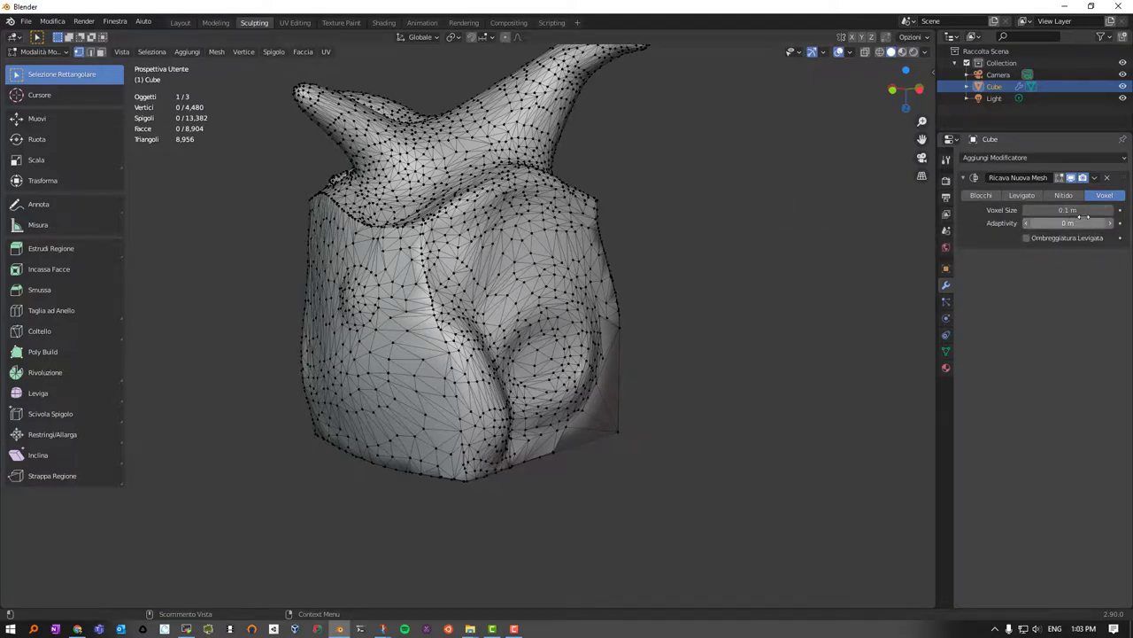
pyautogui.click(1026, 237)
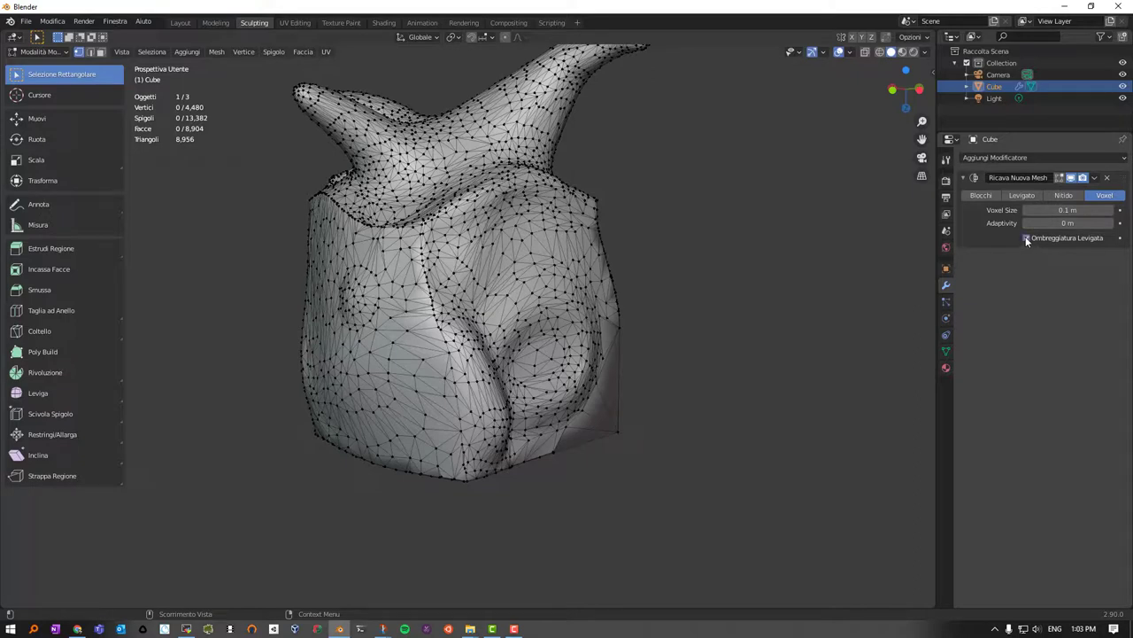
pyautogui.click(1062, 210)
pyautogui.press('Return')
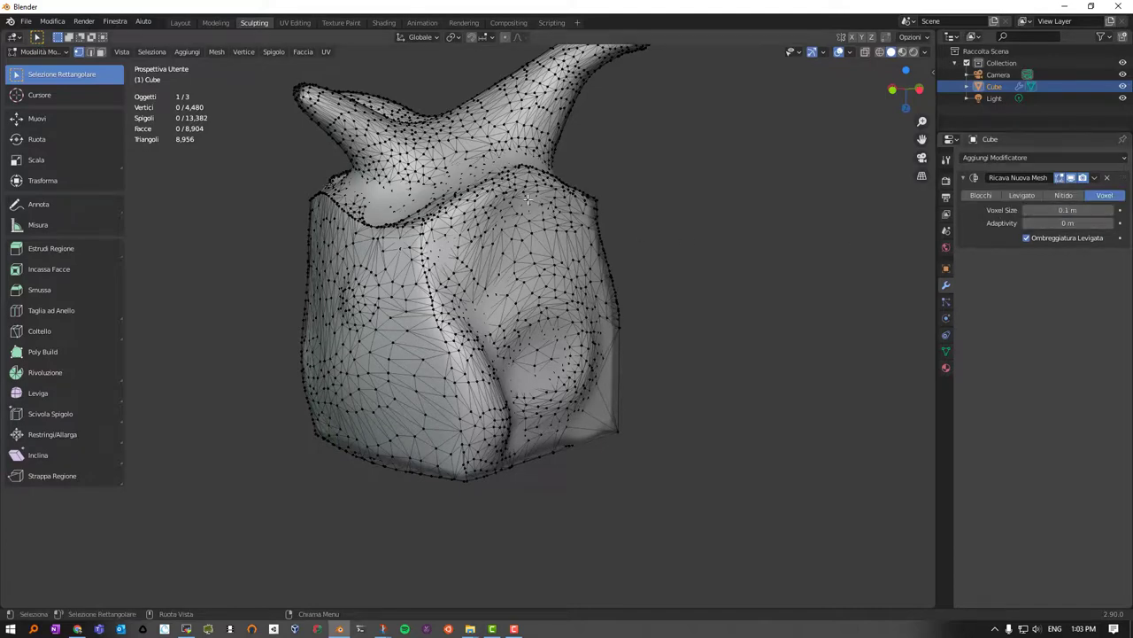
pyautogui.moveTo(528, 201)
pyautogui.mouseDown(button='middle')
pyautogui.moveTo(526, 182)
pyautogui.moveTo(524, 212)
pyautogui.mouseUp(button='middle')
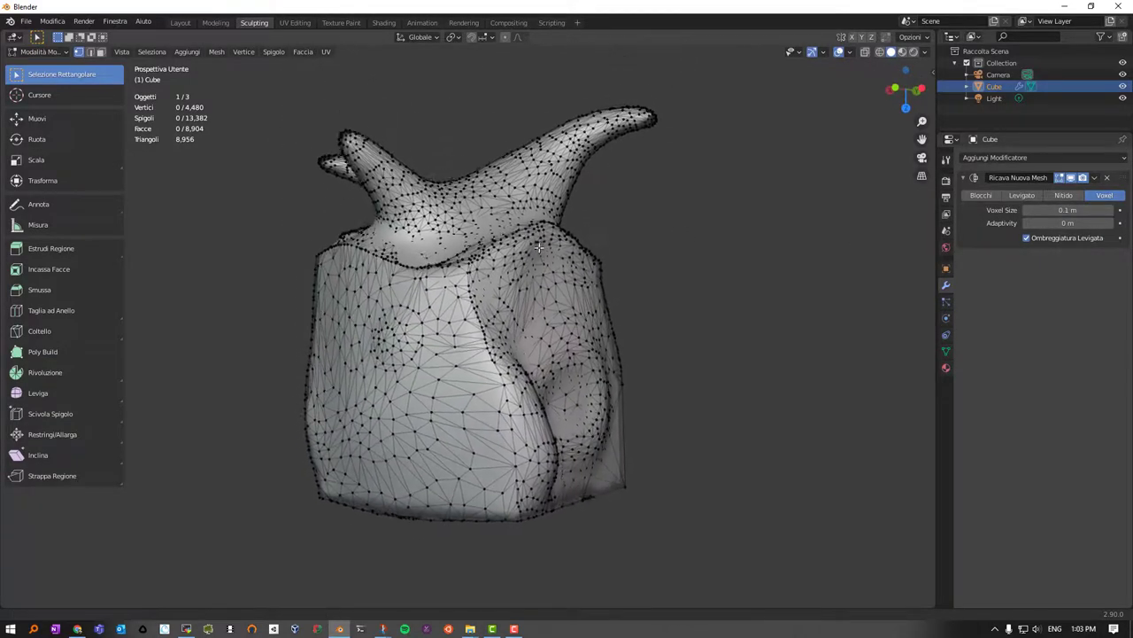
# Step: Compare the mesh with and without the remesh, then apply it in Object Mode
pyautogui.click(1062, 179)
pyautogui.click(1063, 179)
pyautogui.click(1063, 179)
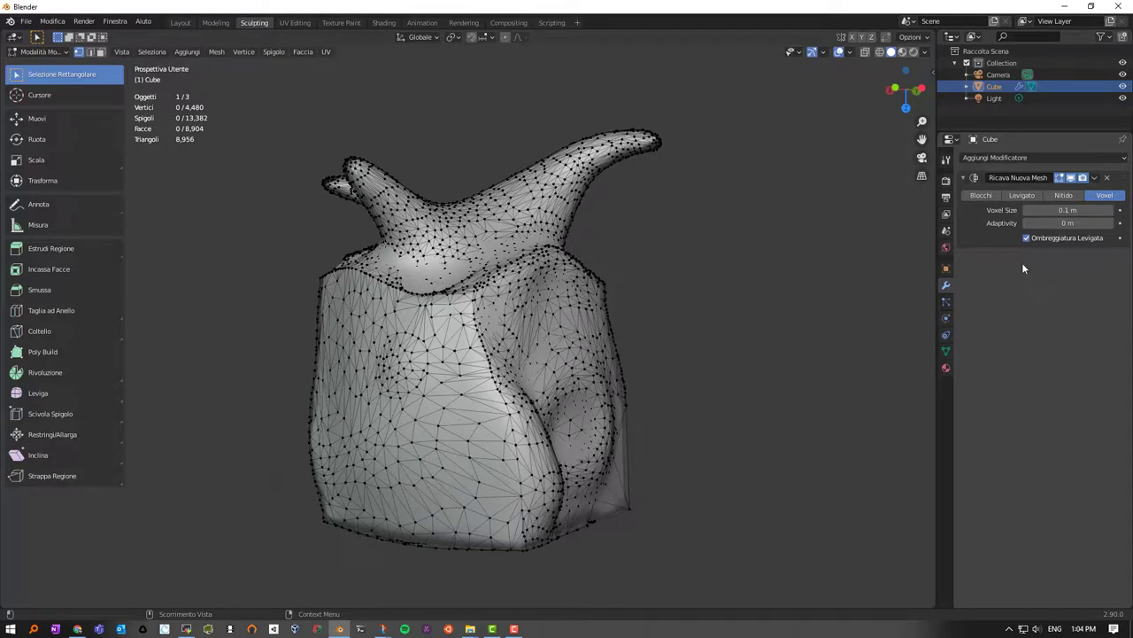
pyautogui.press('Tab')
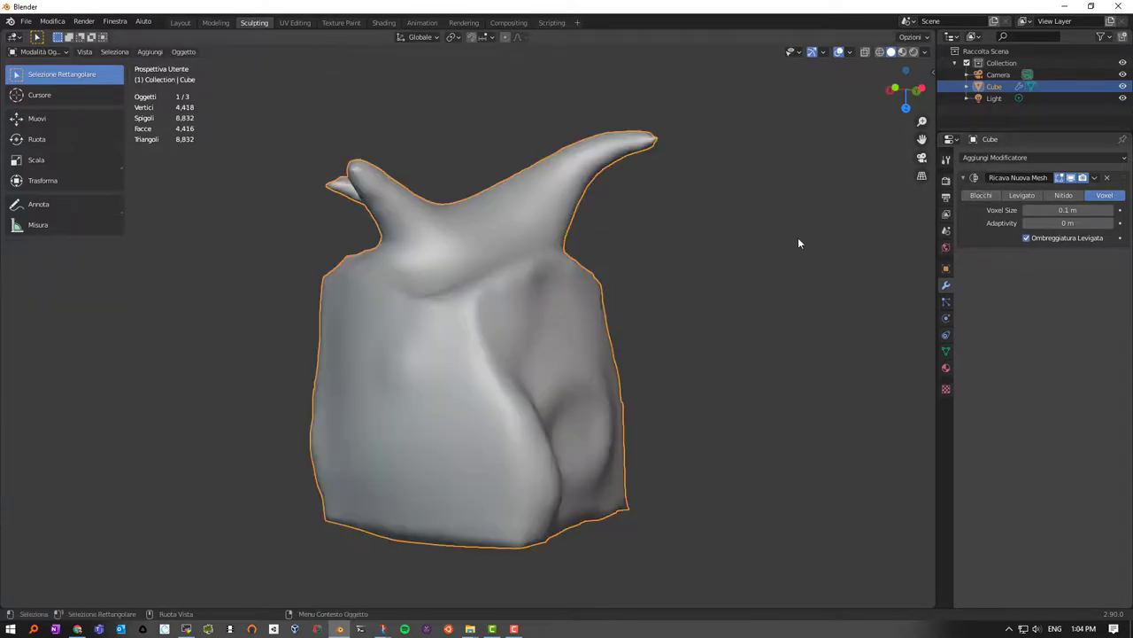
pyautogui.click(1095, 178)
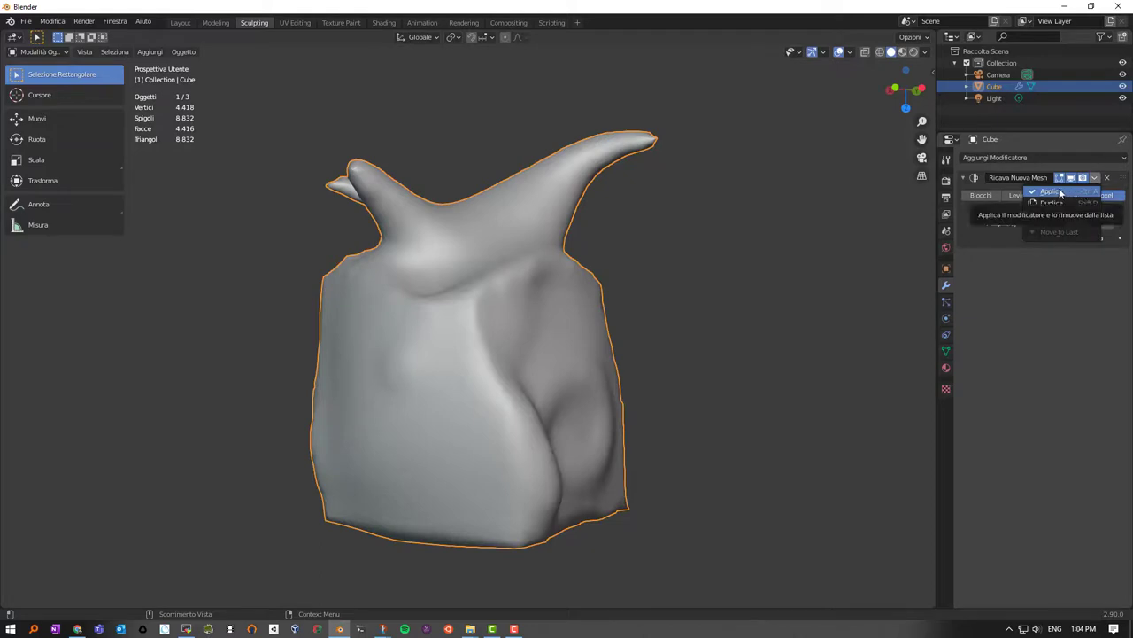
pyautogui.click(1060, 192)
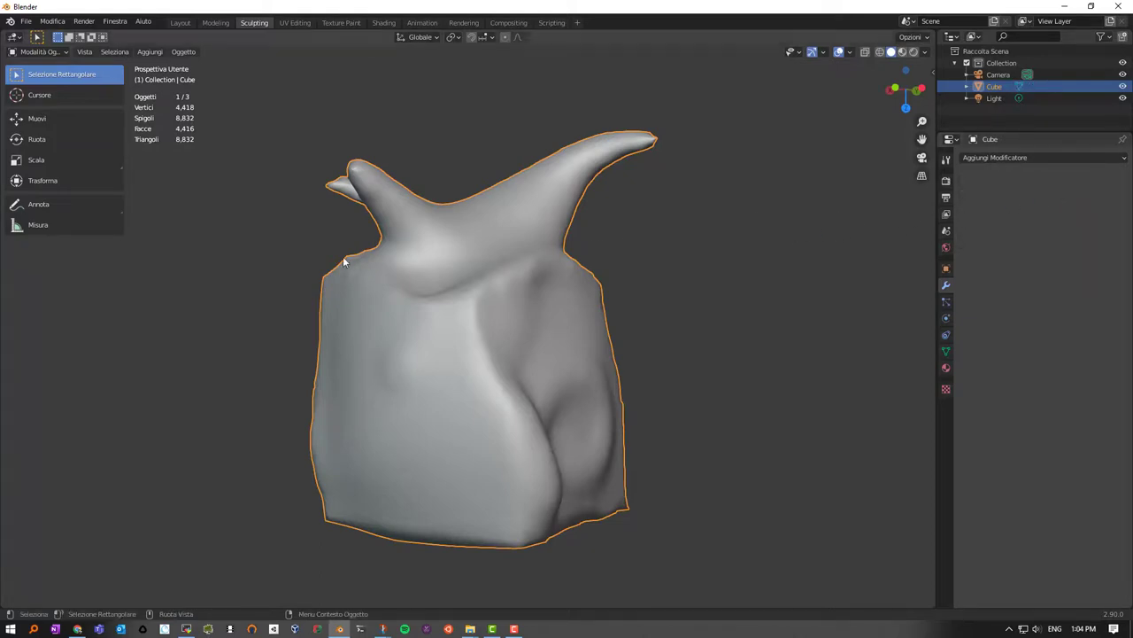
# Step: Enter Edit Mode and orbit around the 4,416-face quad grid, checking sides, top and horns
pyautogui.press('Tab')
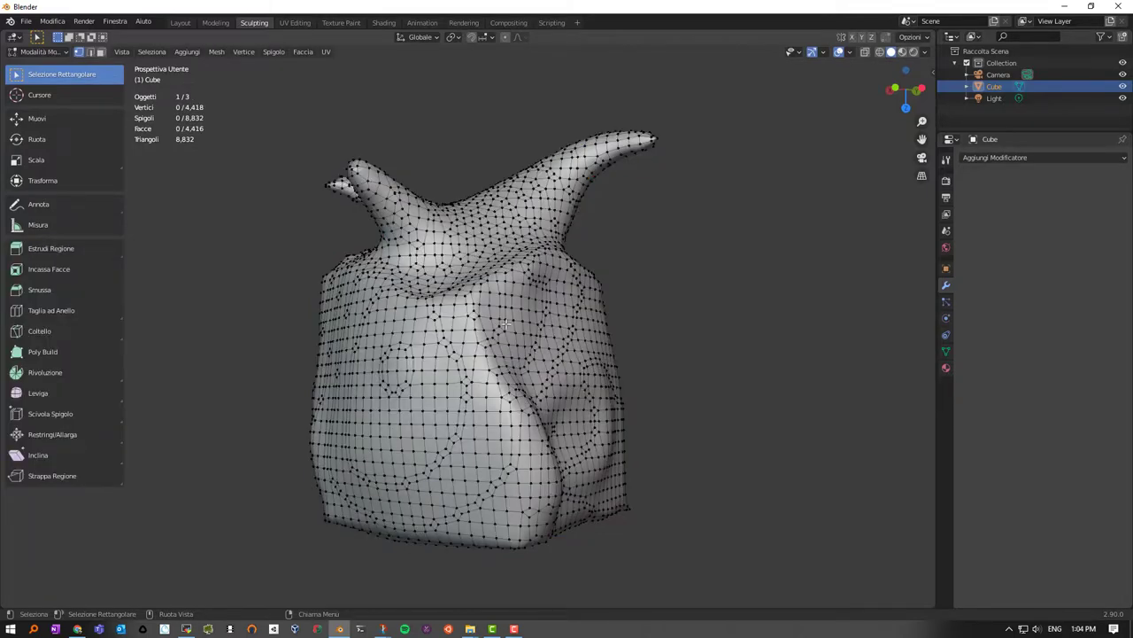
pyautogui.moveTo(469, 313)
pyautogui.mouseDown(button='middle')
pyautogui.moveTo(501, 331)
pyautogui.moveTo(738, 336)
pyautogui.moveTo(515, 313)
pyautogui.moveTo(257, 337)
pyautogui.moveTo(510, 331)
pyautogui.mouseUp(button='middle')
pyautogui.moveTo(426, 332)
pyautogui.mouseDown(button='middle')
pyautogui.moveTo(324, 328)
pyautogui.moveTo(293, 283)
pyautogui.moveTo(317, 243)
pyautogui.moveTo(410, 337)
pyautogui.moveTo(496, 336)
pyautogui.mouseUp(button='middle')
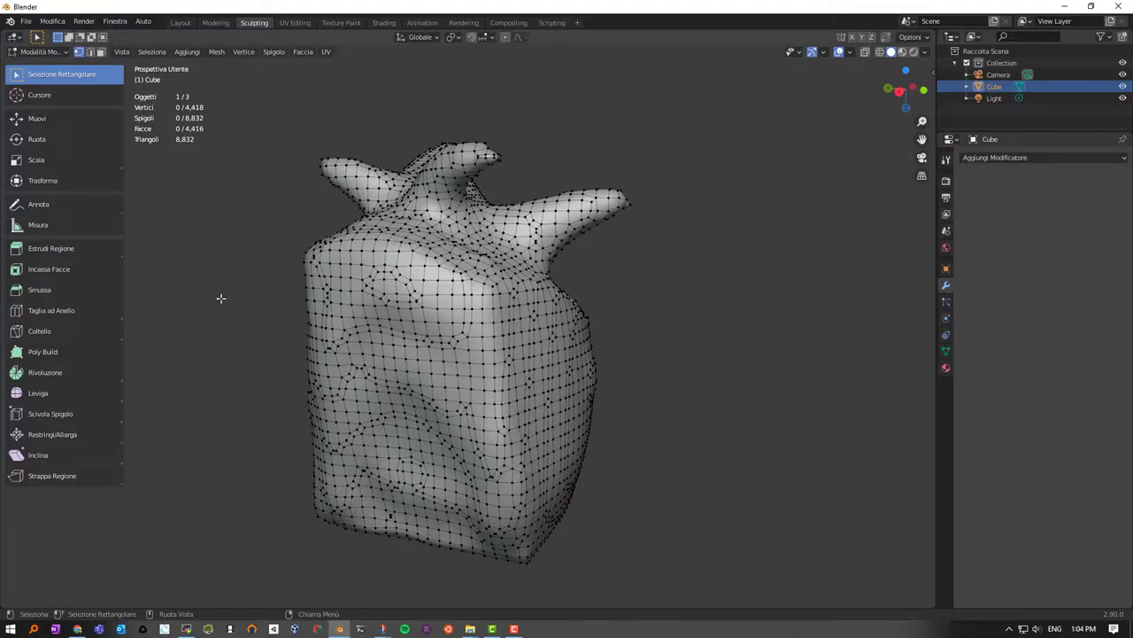
pyautogui.moveTo(378, 329)
pyautogui.mouseDown(button='middle')
pyautogui.moveTo(385, 317)
pyautogui.moveTo(461, 310)
pyautogui.moveTo(658, 309)
pyautogui.moveTo(699, 328)
pyautogui.moveTo(245, 292)
pyautogui.moveTo(195, 253)
pyautogui.moveTo(188, 189)
pyautogui.moveTo(147, 256)
pyautogui.moveTo(134, 309)
pyautogui.mouseUp(button='middle')
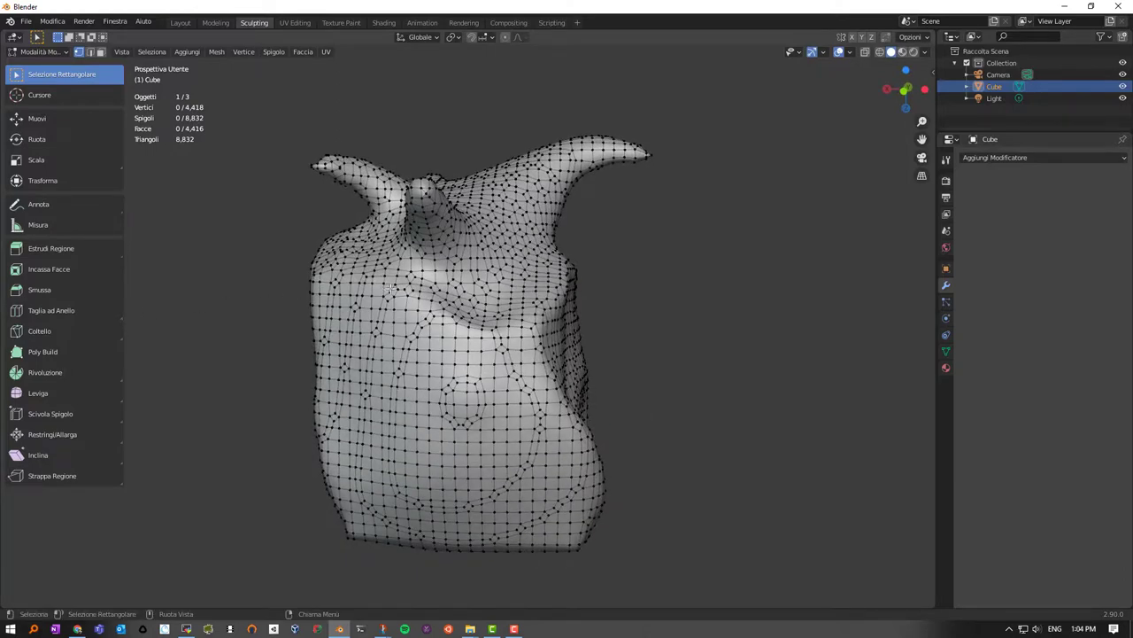
pyautogui.moveTo(432, 352); pyautogui.dragTo(474, 265, button='middle')
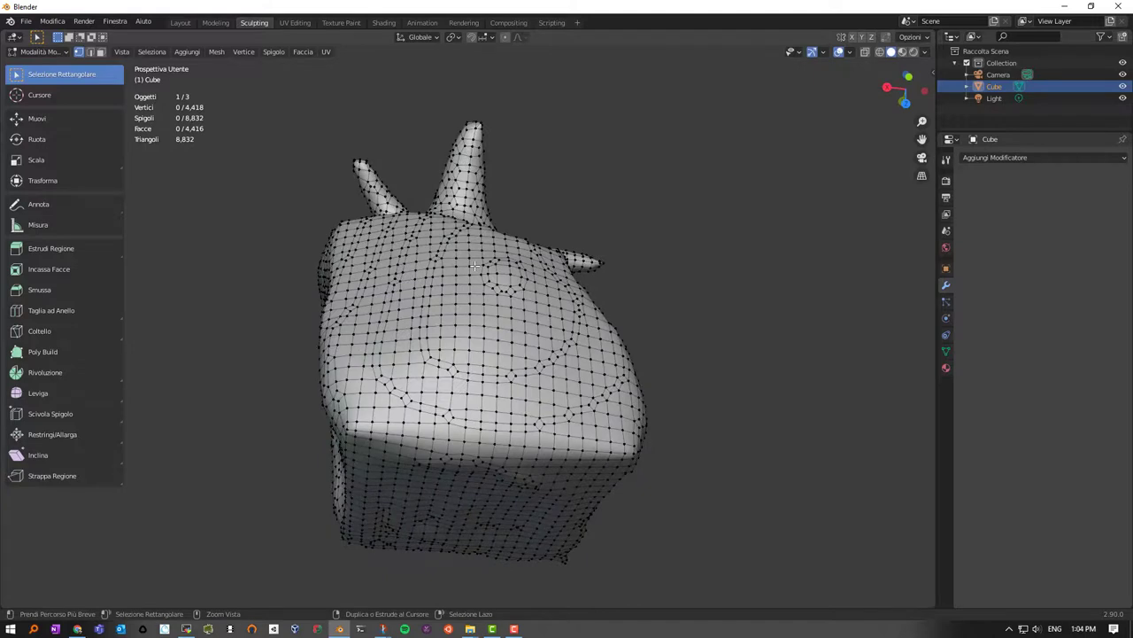
# Step: Undo the applied Remesh, restoring the 8,956-triangle decimated mesh
pyautogui.press('Tab')
pyautogui.hotkey('ctrl', 'shift', 'z')
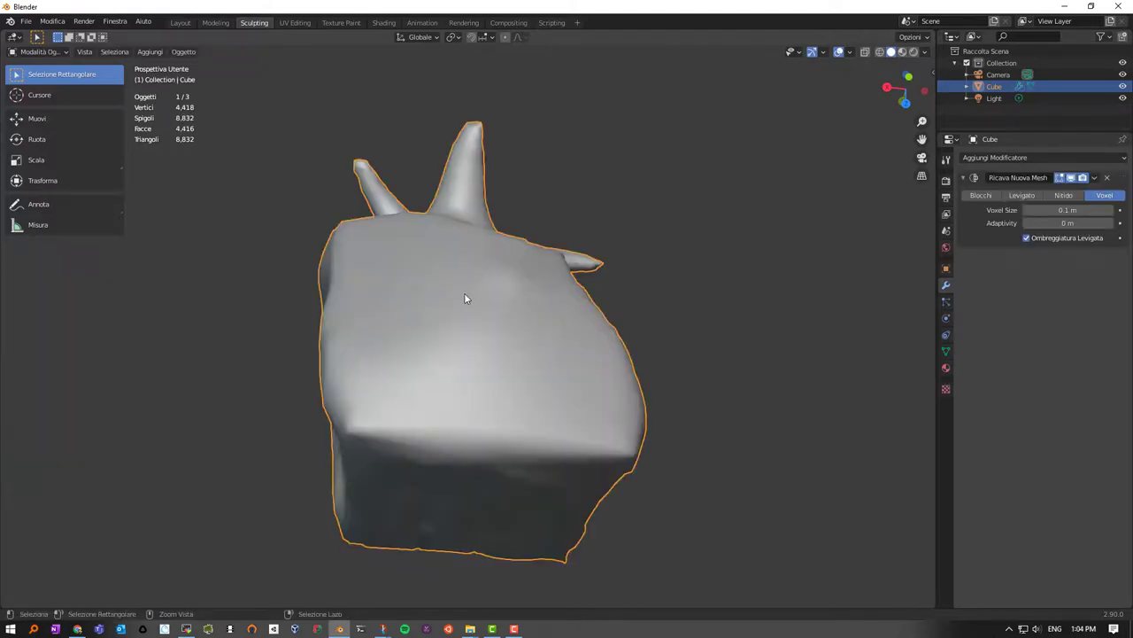
pyautogui.hotkey('ctrl', 'z')
pyautogui.moveTo(516, 424); pyautogui.dragTo(515, 374, button='middle')
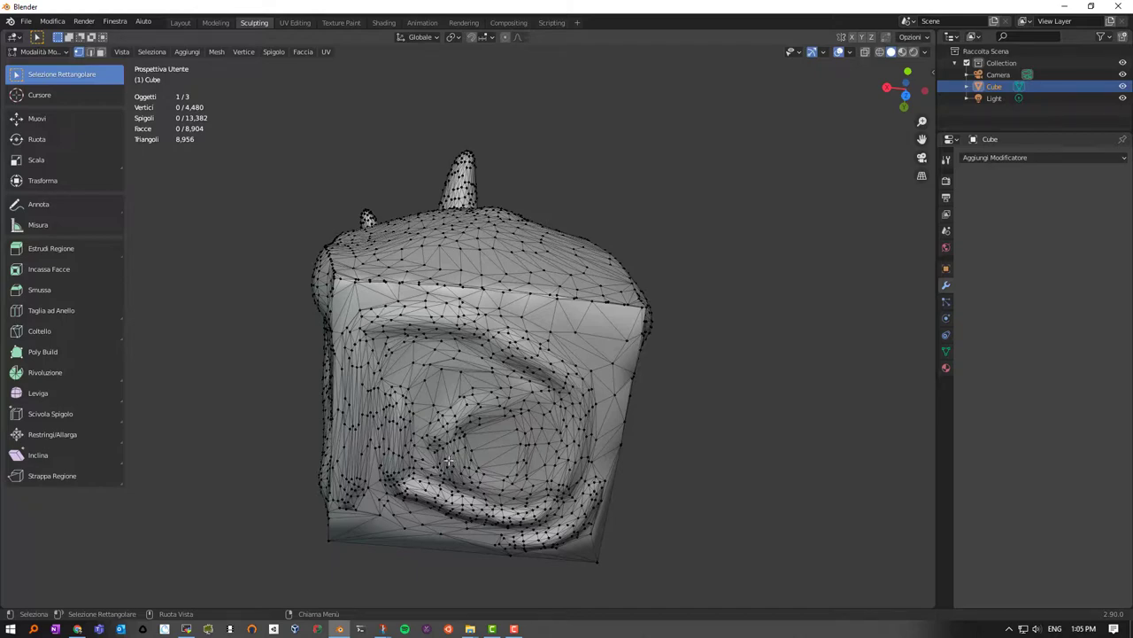
# Step: Orbit around the restored triangle mesh, viewing it from above, the sides and the front horns
pyautogui.moveTo(480, 380); pyautogui.dragTo(429, 465, button='middle')
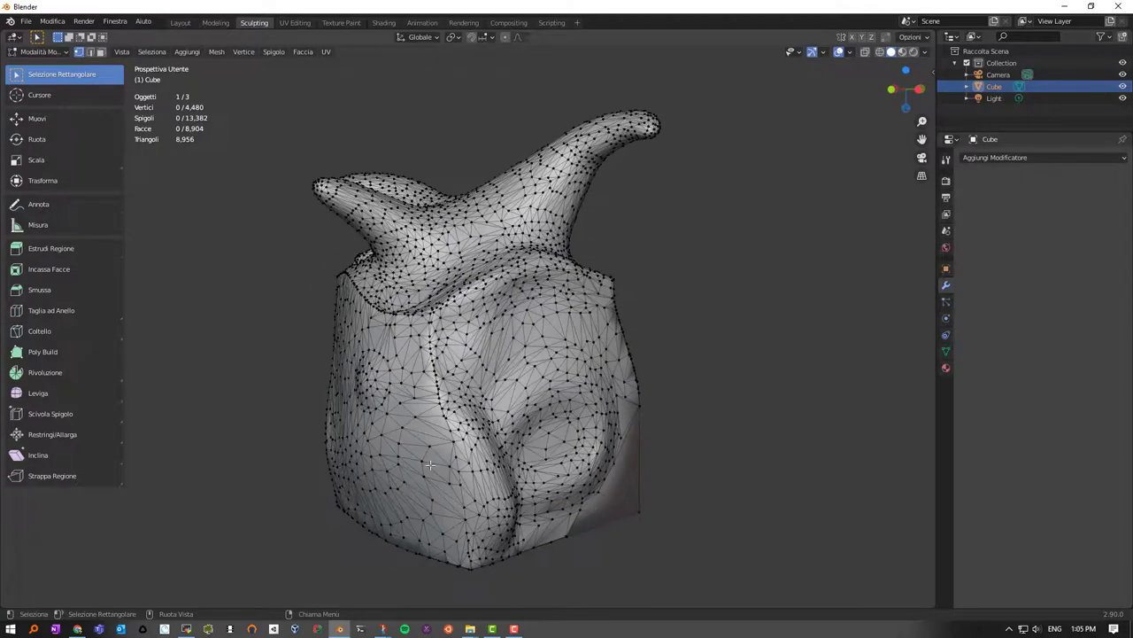
pyautogui.moveTo(487, 335); pyautogui.dragTo(610, 329, button='middle')
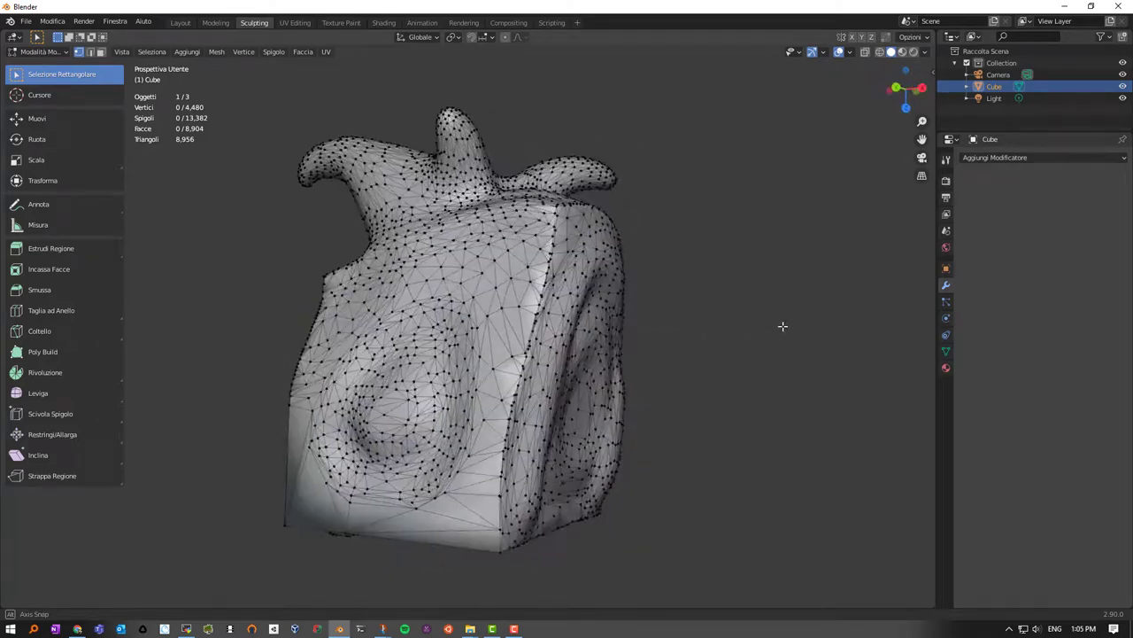
pyautogui.moveTo(610, 329); pyautogui.dragTo(600, 303, button='middle')
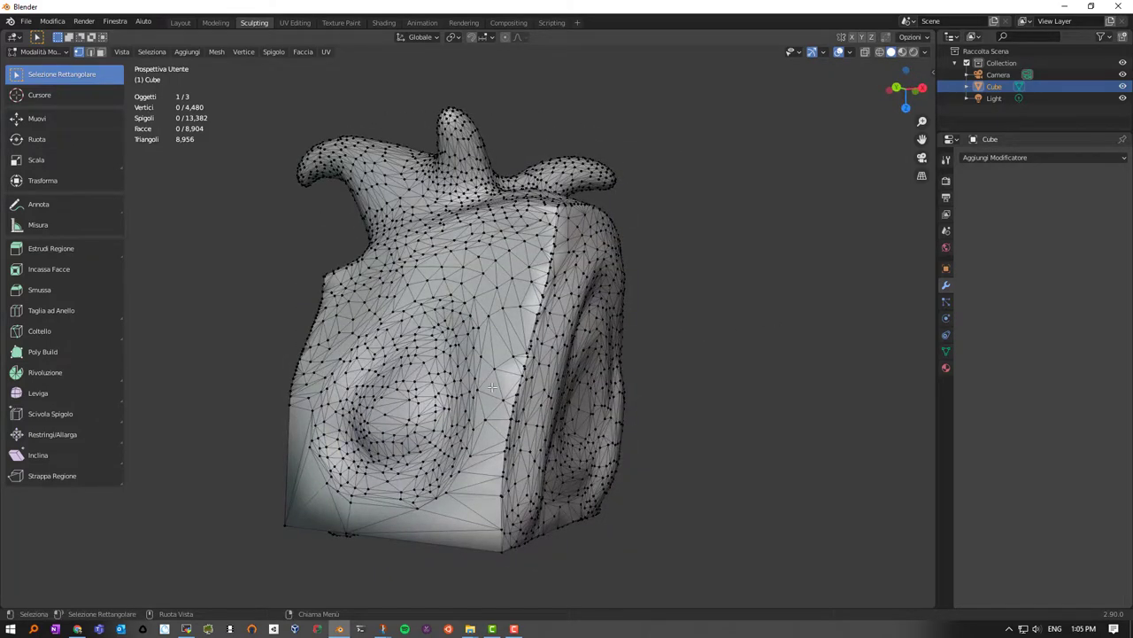
pyautogui.moveTo(479, 387)
pyautogui.mouseDown(button='middle')
pyautogui.moveTo(463, 399)
pyautogui.moveTo(381, 352)
pyautogui.mouseUp(button='middle')
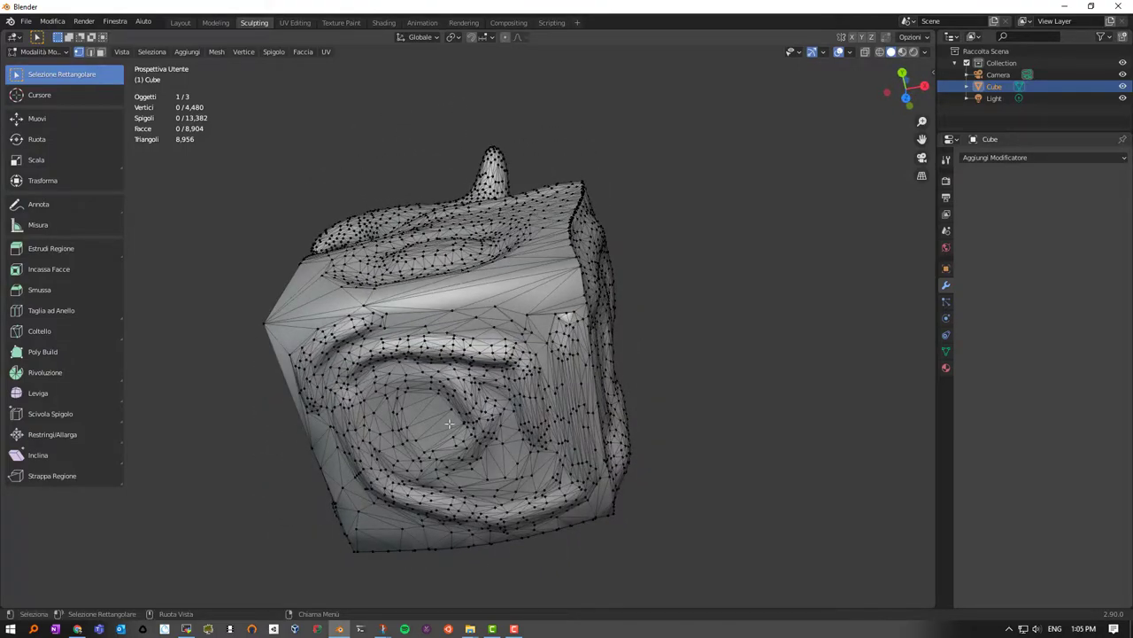
pyautogui.moveTo(445, 348)
pyautogui.mouseDown(button='middle')
pyautogui.moveTo(570, 386)
pyautogui.moveTo(652, 440)
pyautogui.moveTo(233, 393)
pyautogui.moveTo(371, 411)
pyautogui.mouseUp(button='middle')
pyautogui.moveTo(438, 345)
pyautogui.mouseDown(button='middle')
pyautogui.moveTo(386, 352)
pyautogui.moveTo(448, 366)
pyautogui.mouseUp(button='middle')
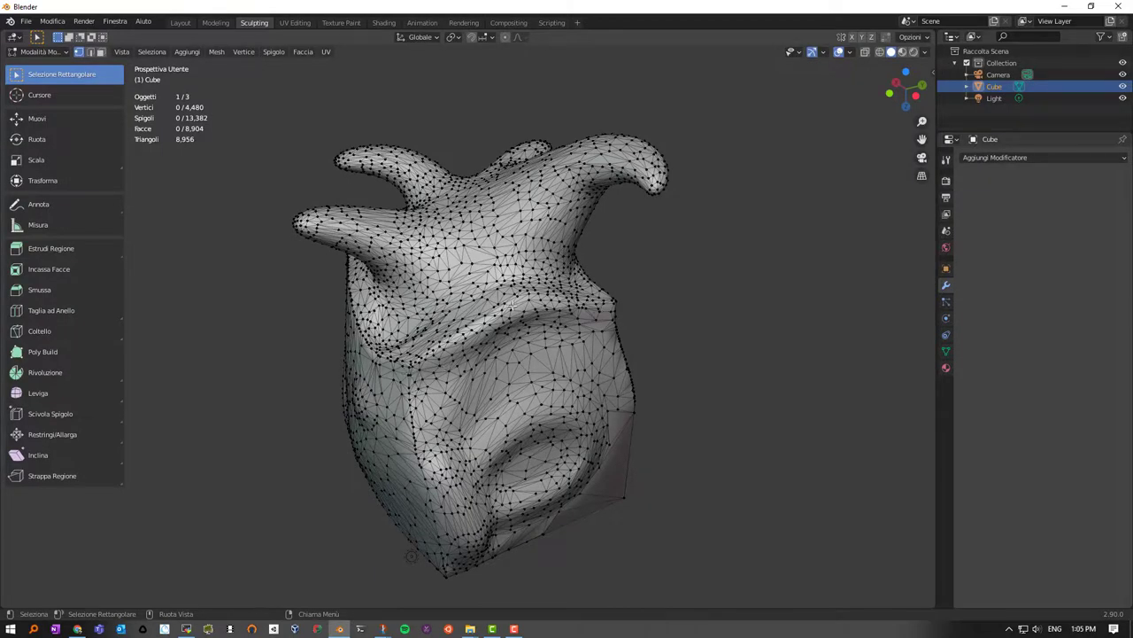
pyautogui.moveTo(391, 368)
pyautogui.mouseDown(button='middle')
pyautogui.moveTo(395, 317)
pyautogui.moveTo(414, 354)
pyautogui.mouseUp(button='middle')
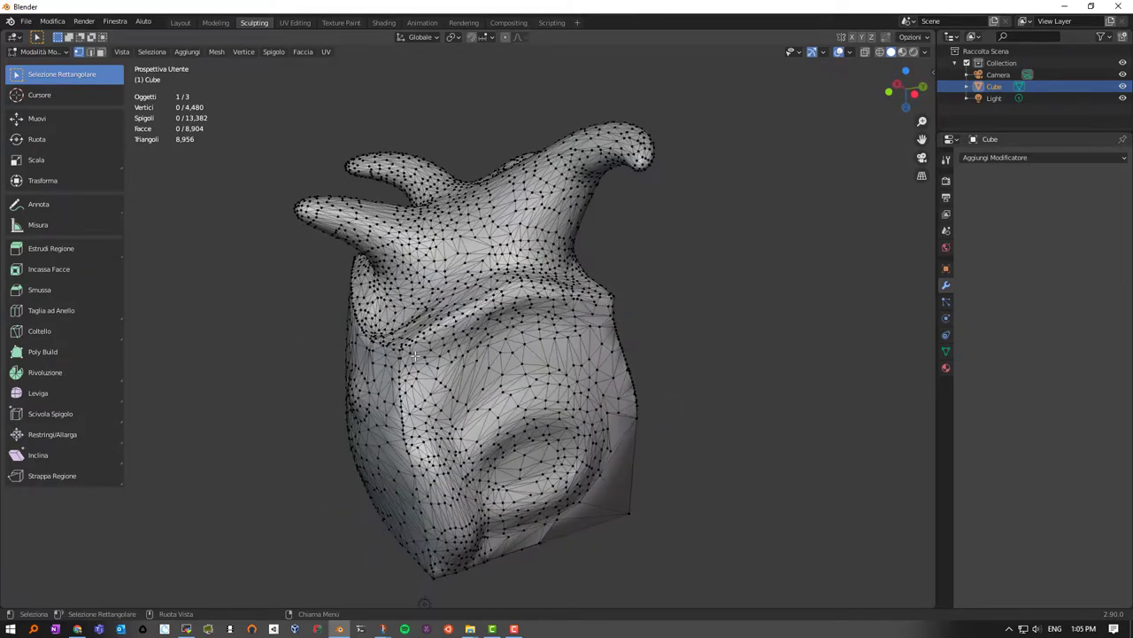